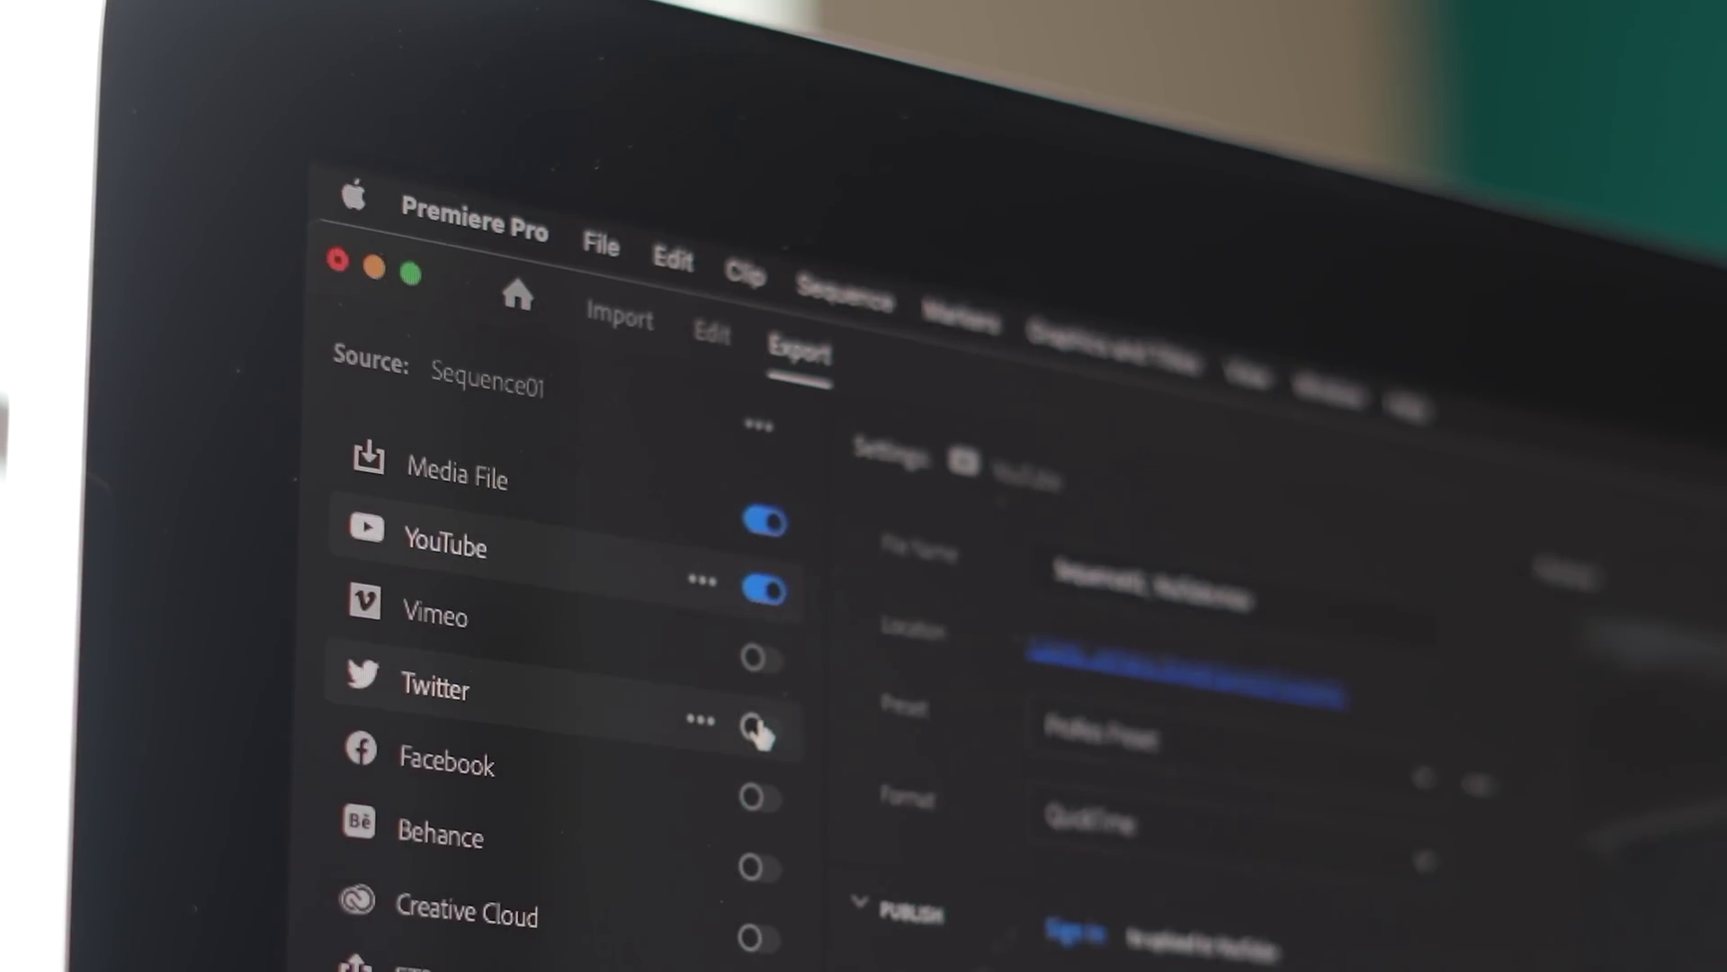
- Keep H.264 as the format and apply the YouTube 2160p 4K Ultra HD preset
left_click(756, 725)
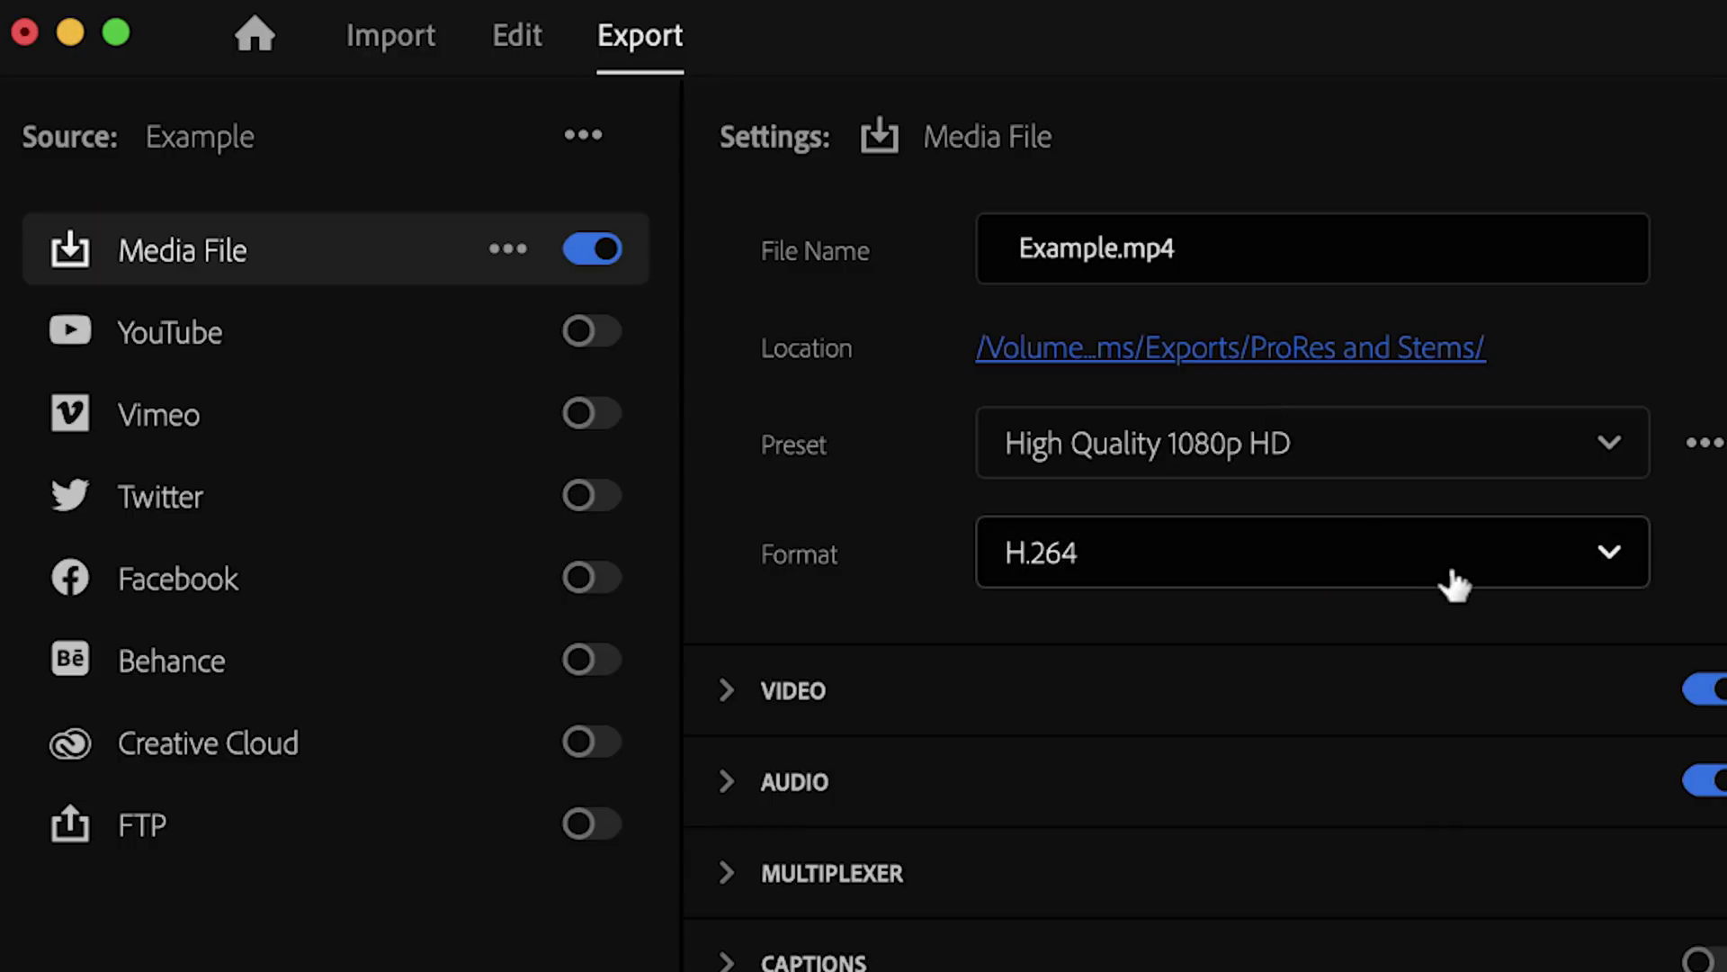
left_click(1450, 582)
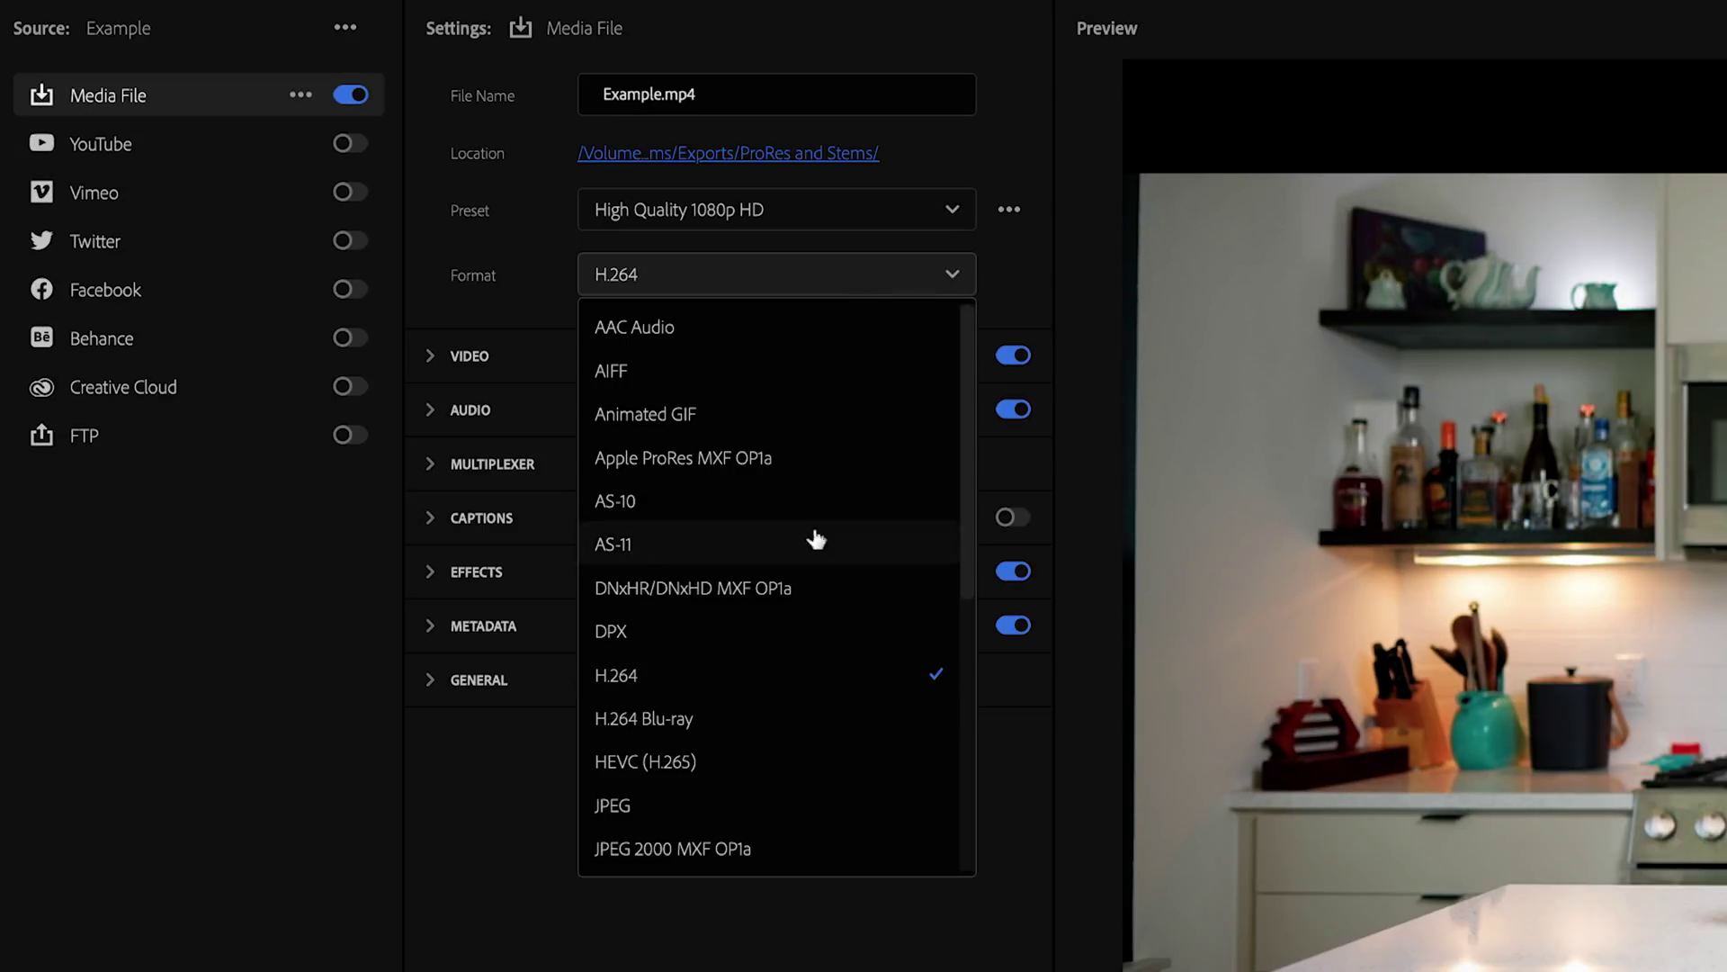
left_click(747, 692)
left_click(1009, 210)
left_click(957, 401)
type("YouTube")
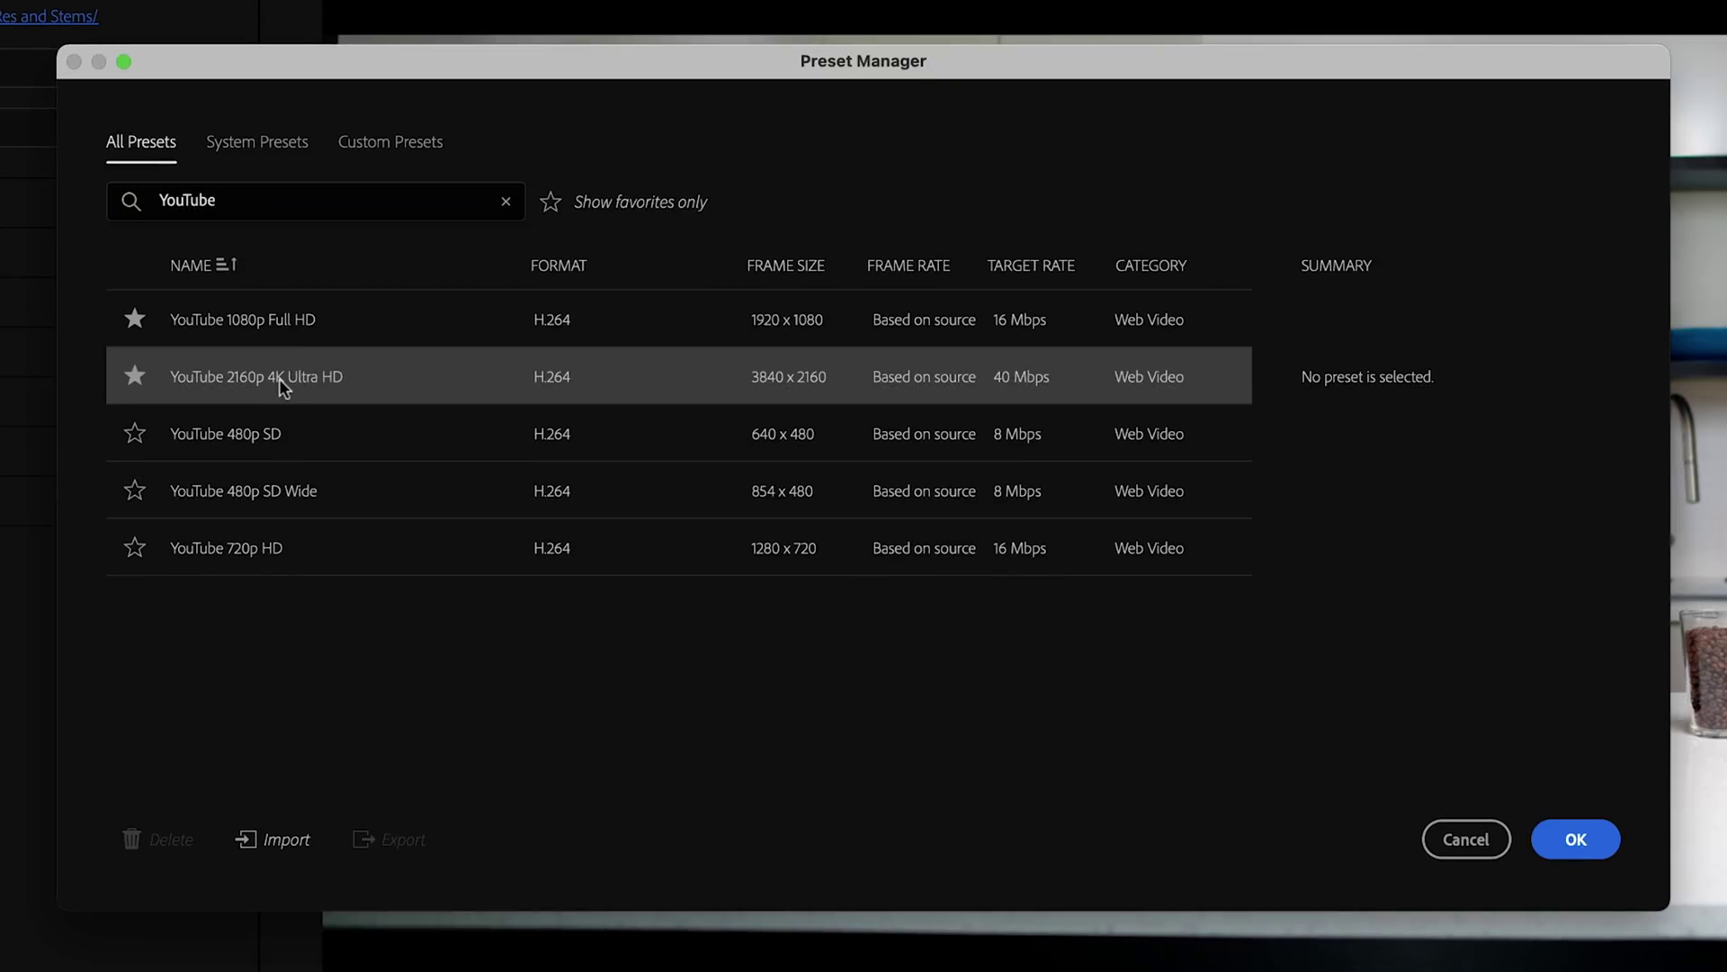
left_click(279, 378)
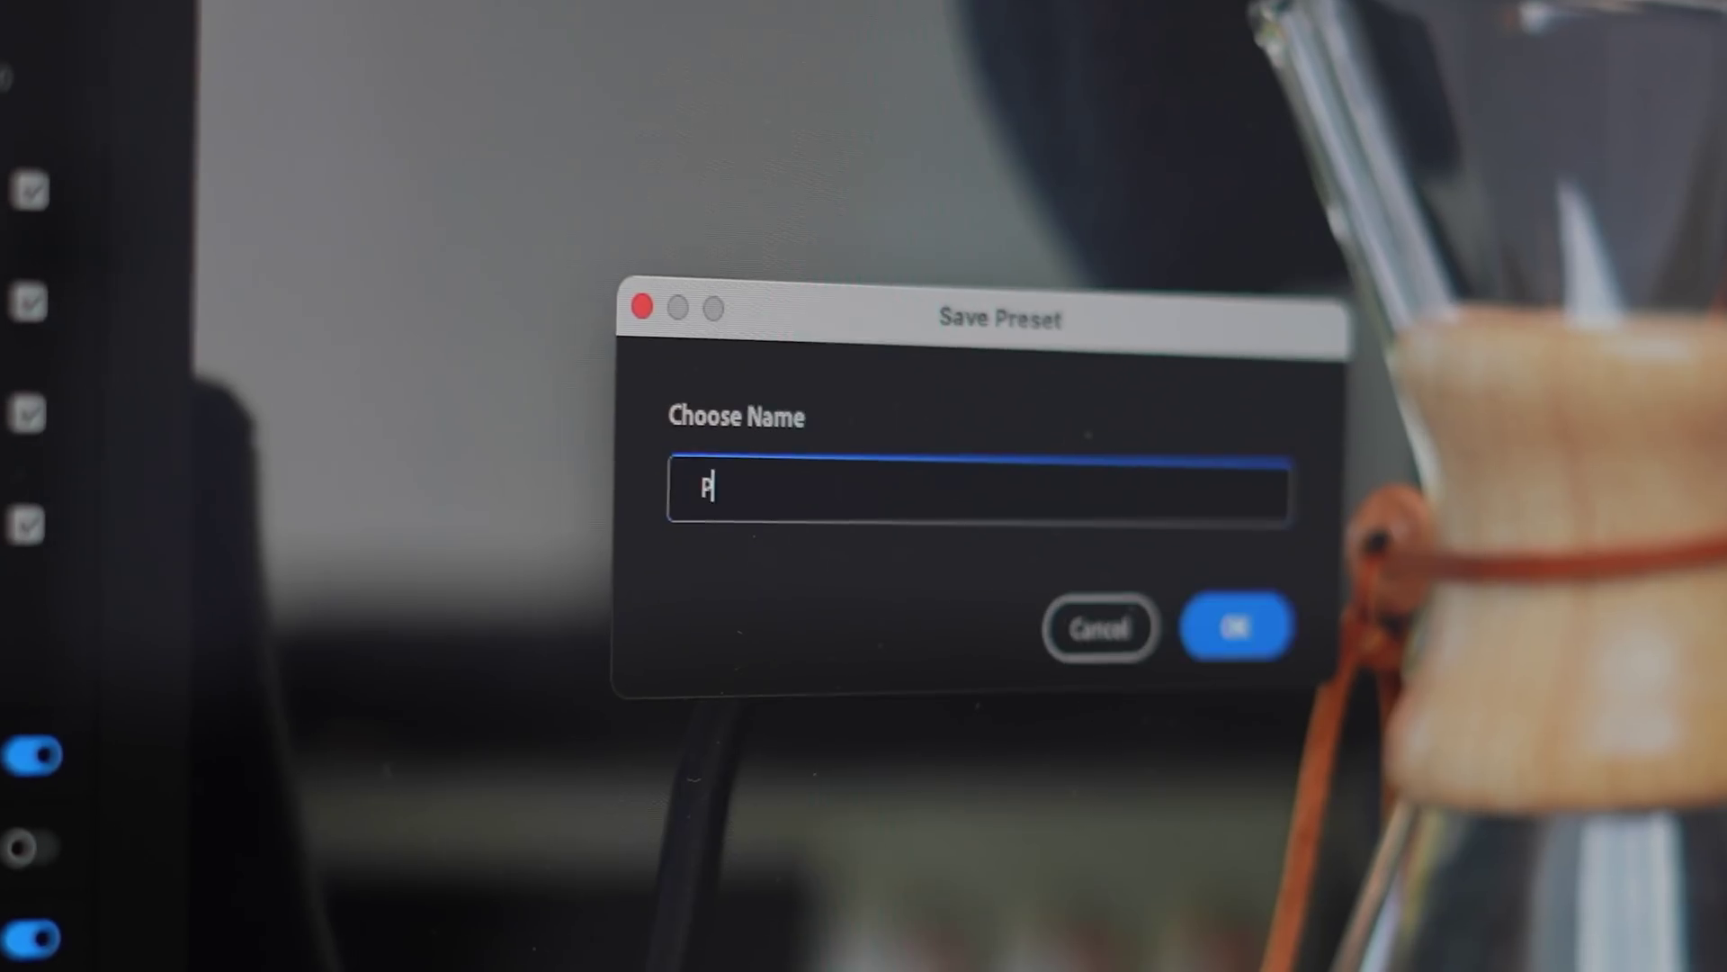
- Save these settings as a preset named ProRes and show the video codec list
type("roRes")
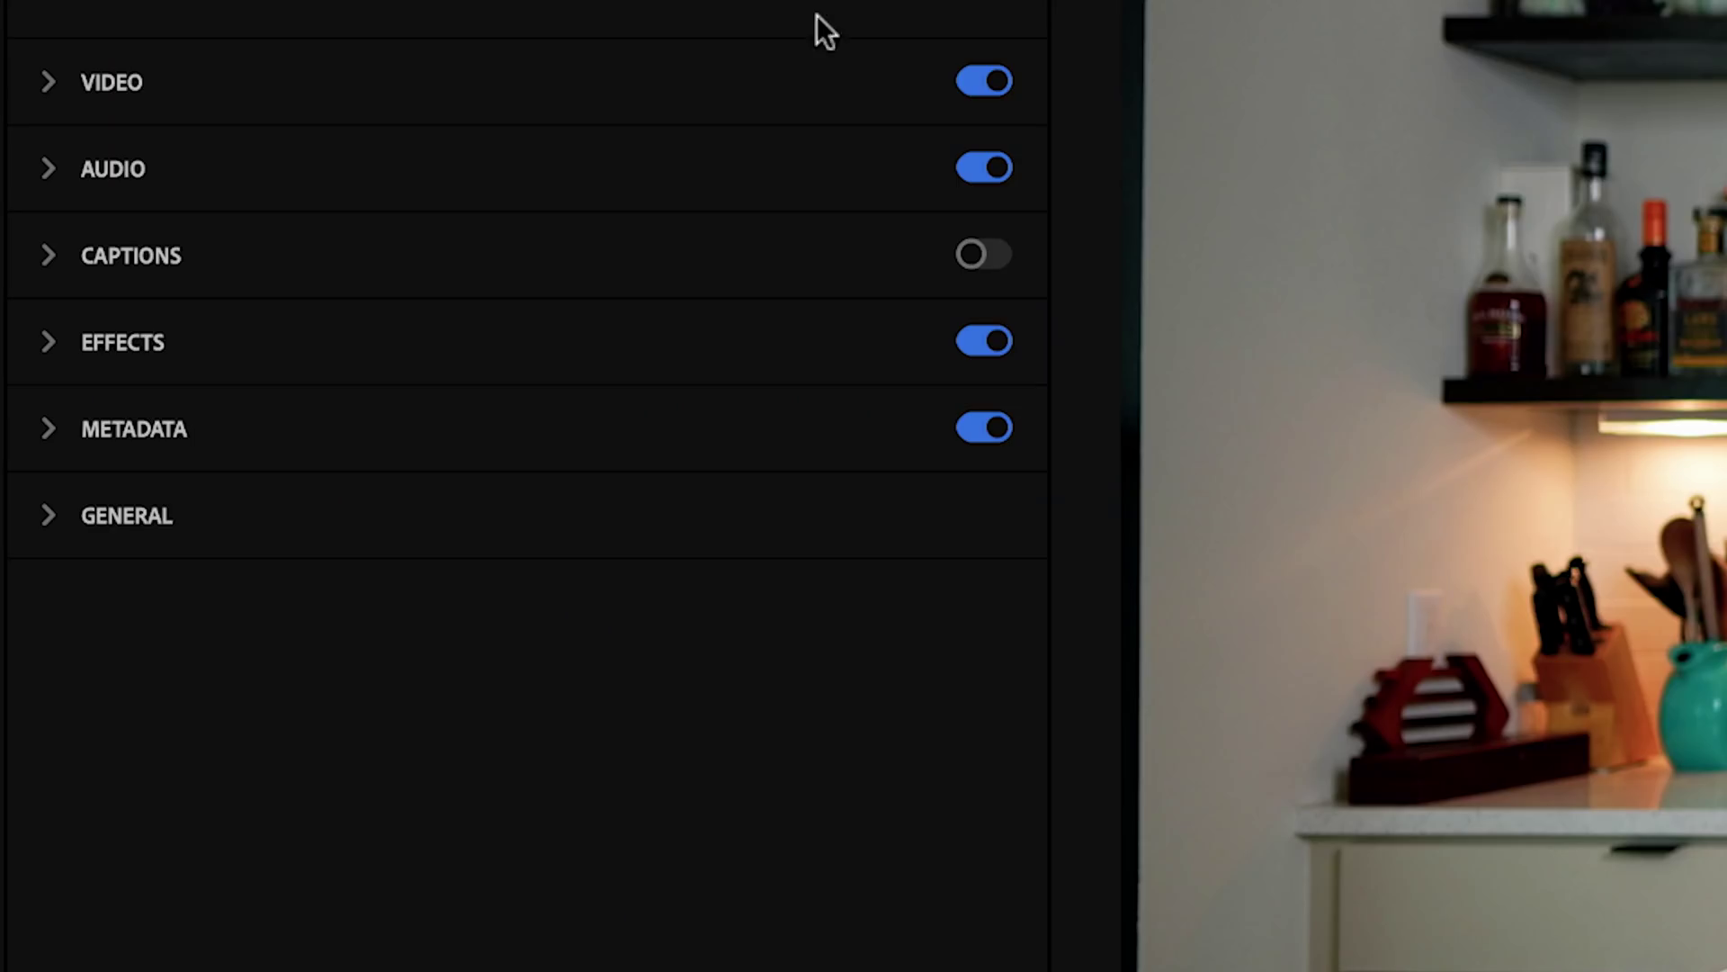
left_click(710, 81)
left_click(706, 250)
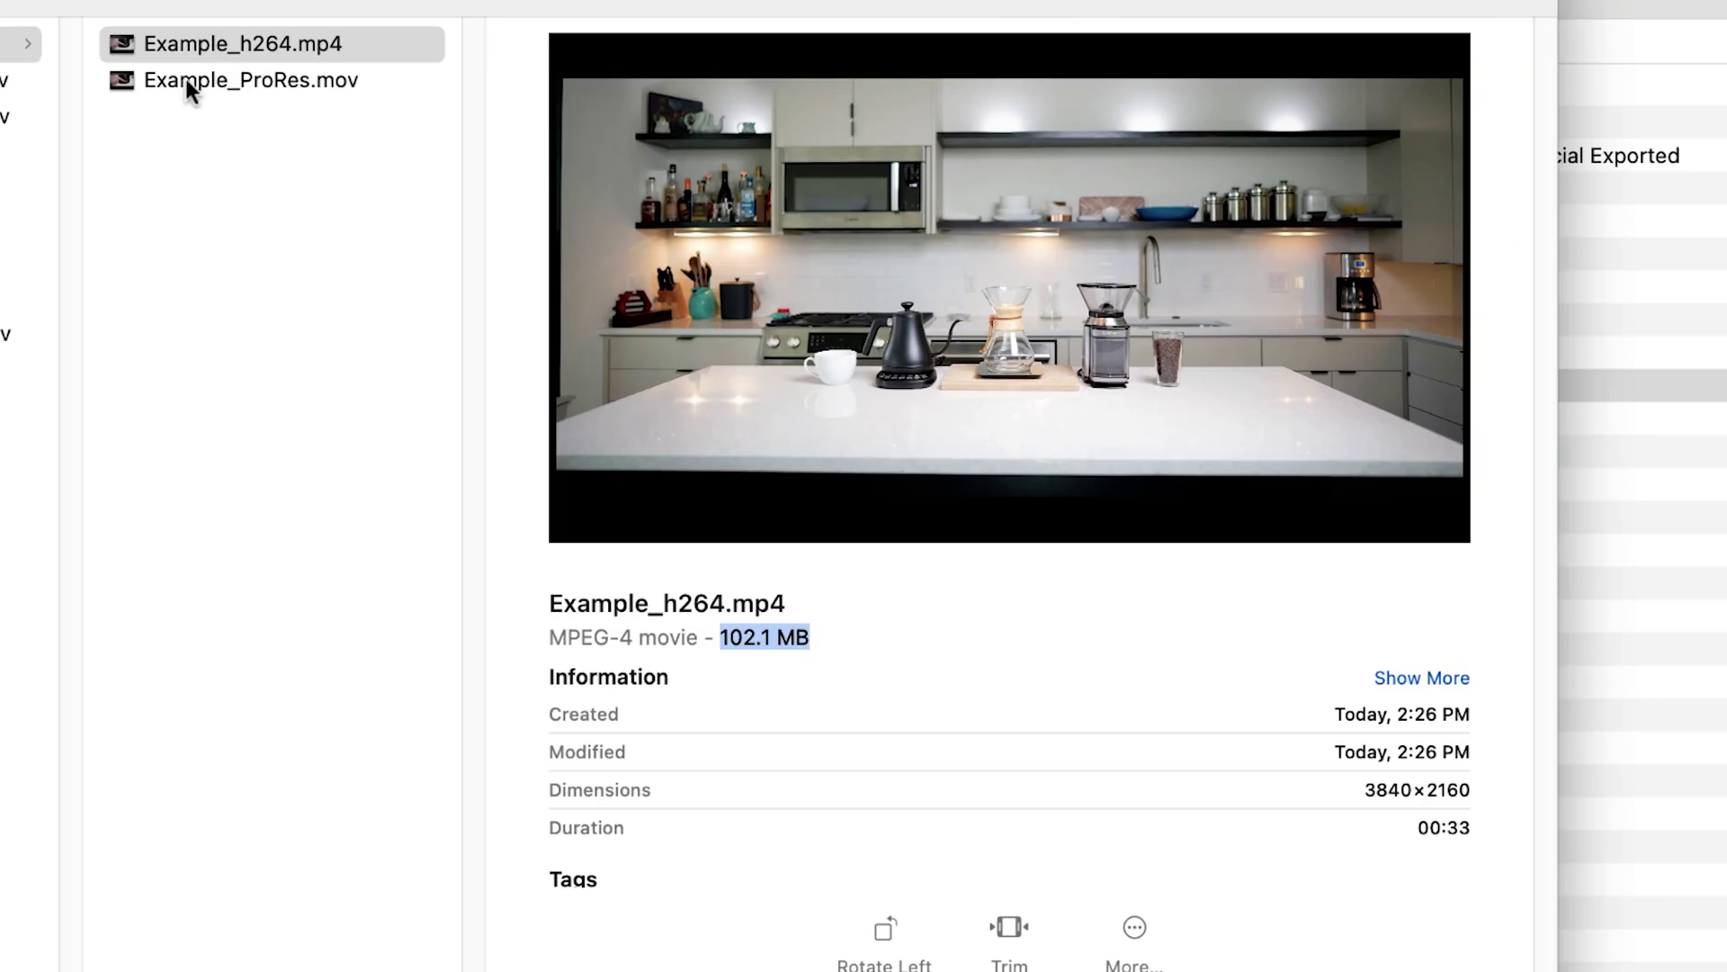
- Show Example_ProRes.mov's details and highlight its 2.3 GB file size
left_click(187, 79)
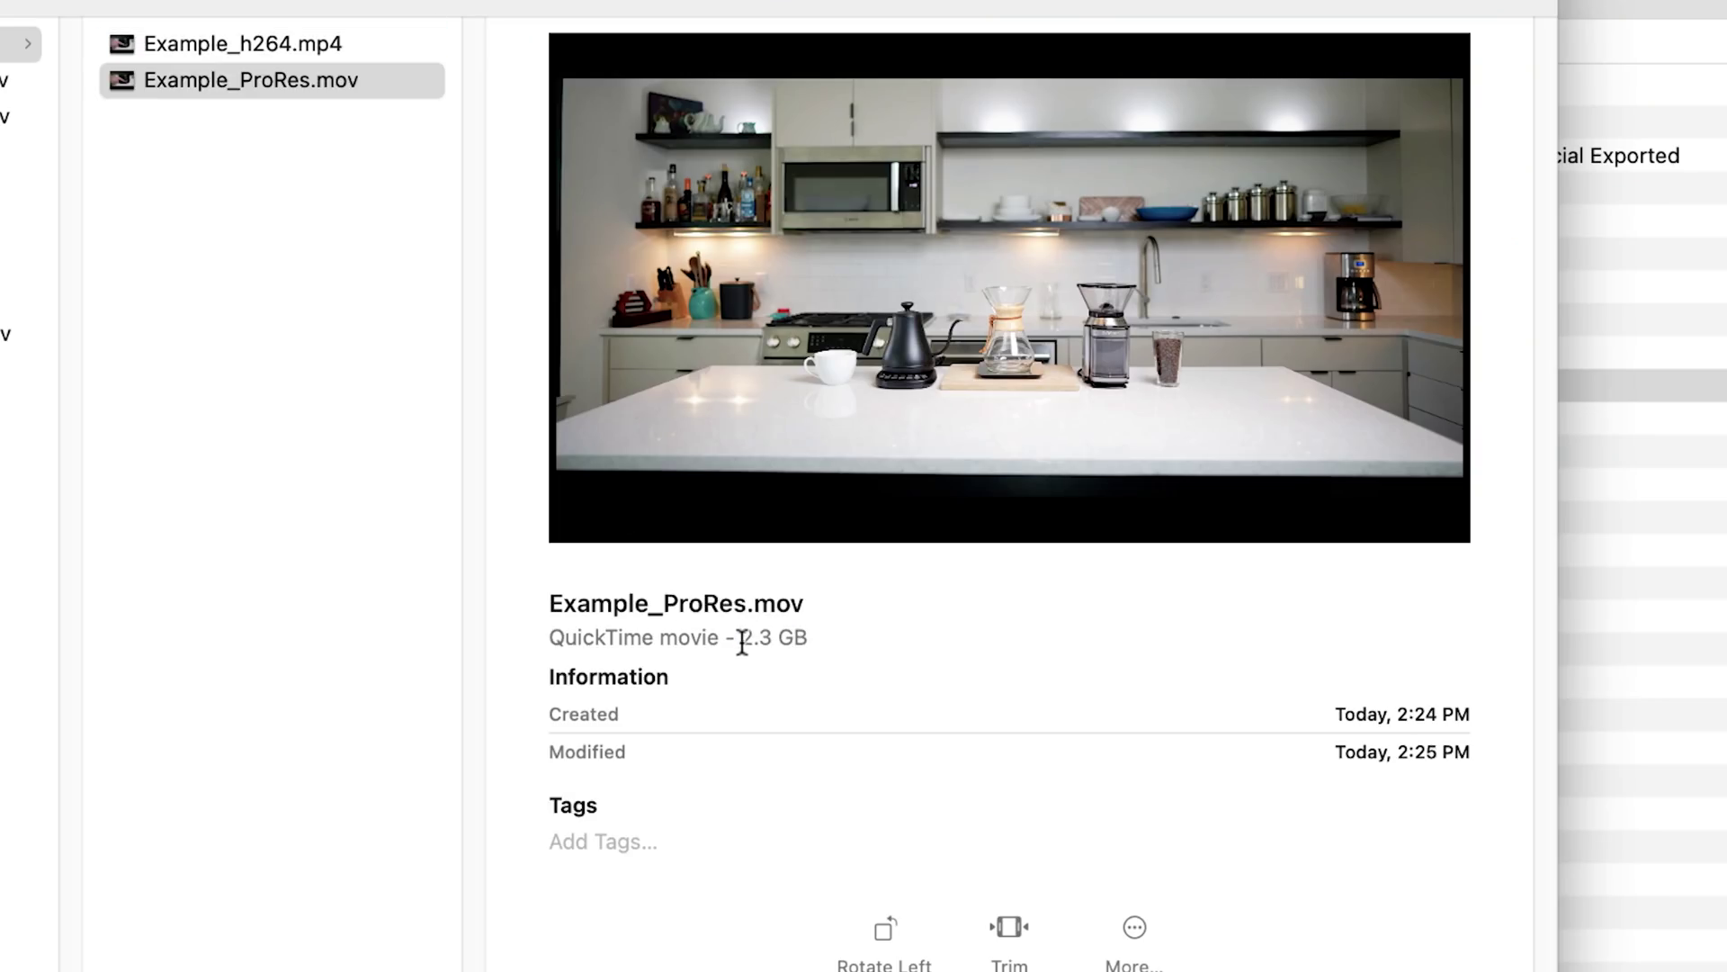
left_click_drag(739, 642, 824, 644)
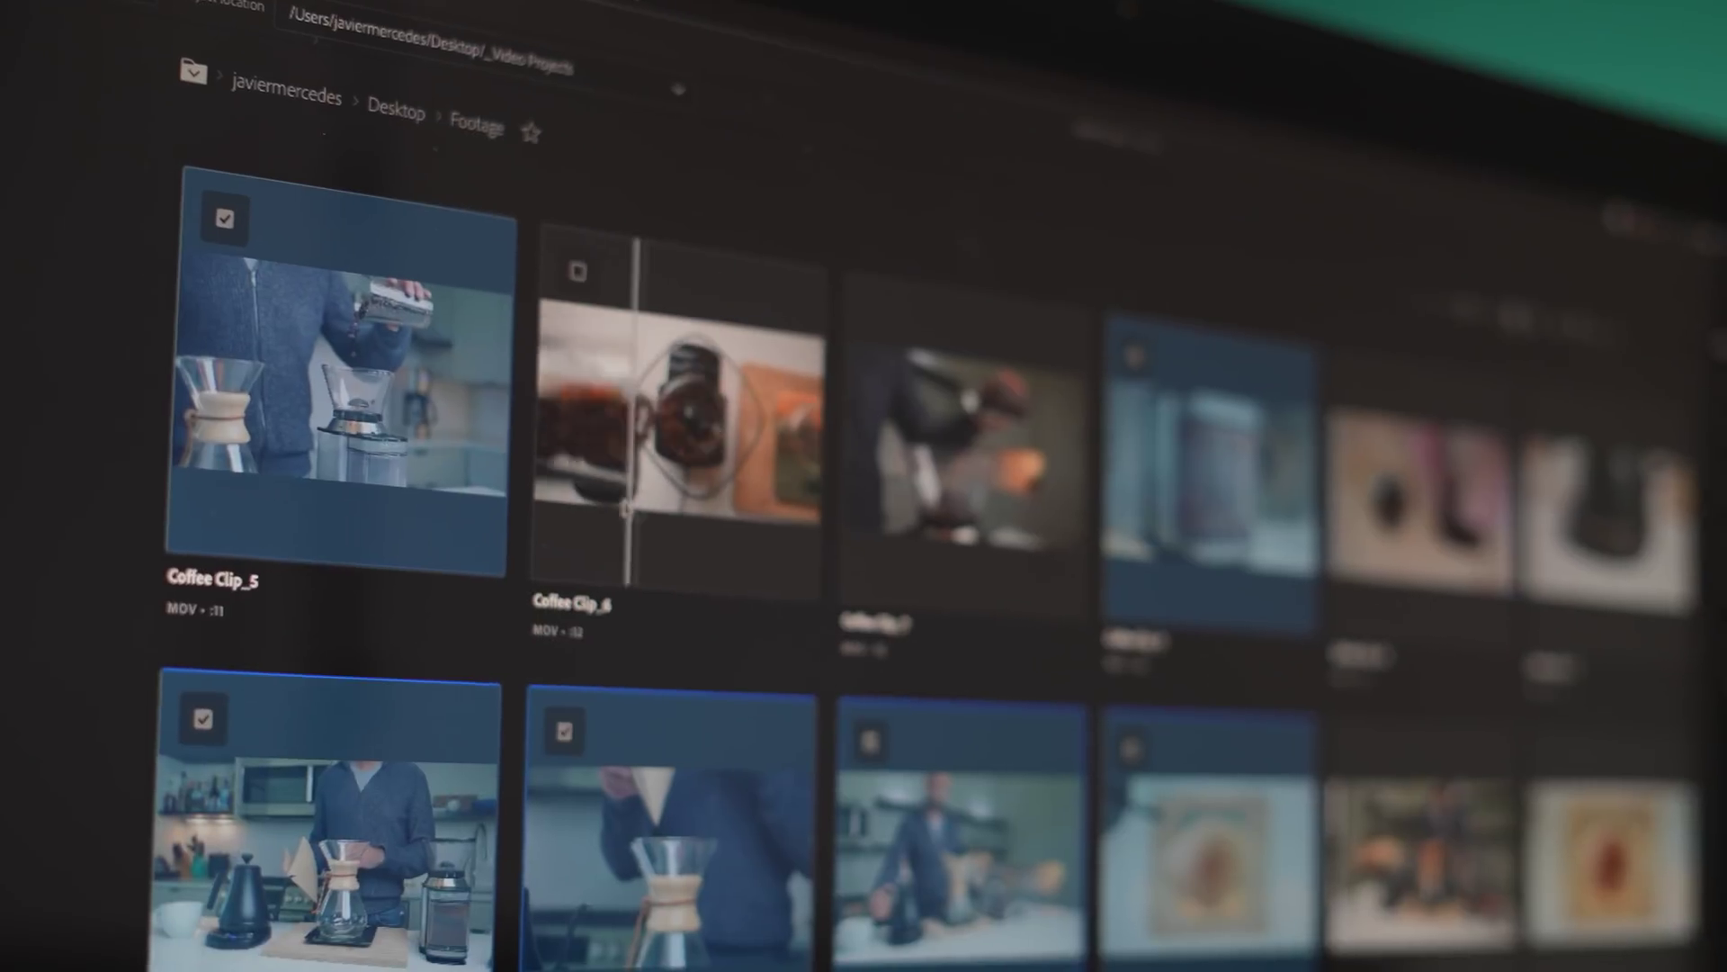
- Check Coffee Clip_6 for import, then scrub back to the glitched frame near 00:00:35:23
left_click(536, 261)
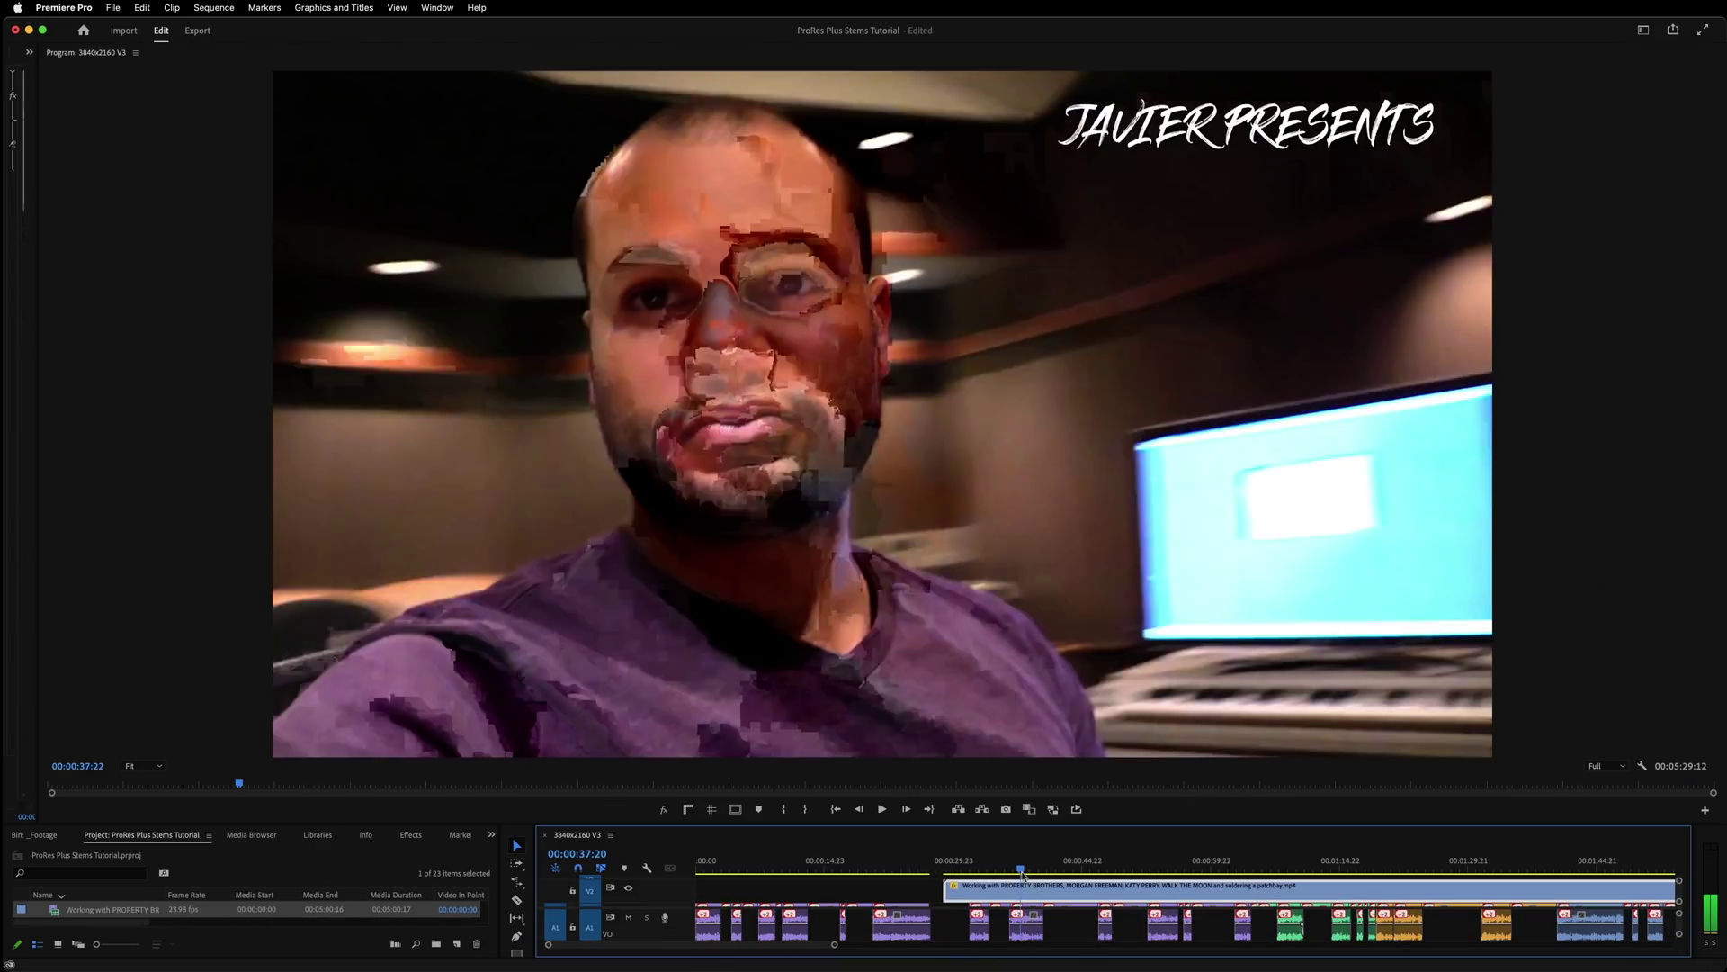
left_click_drag(1022, 874, 1004, 877)
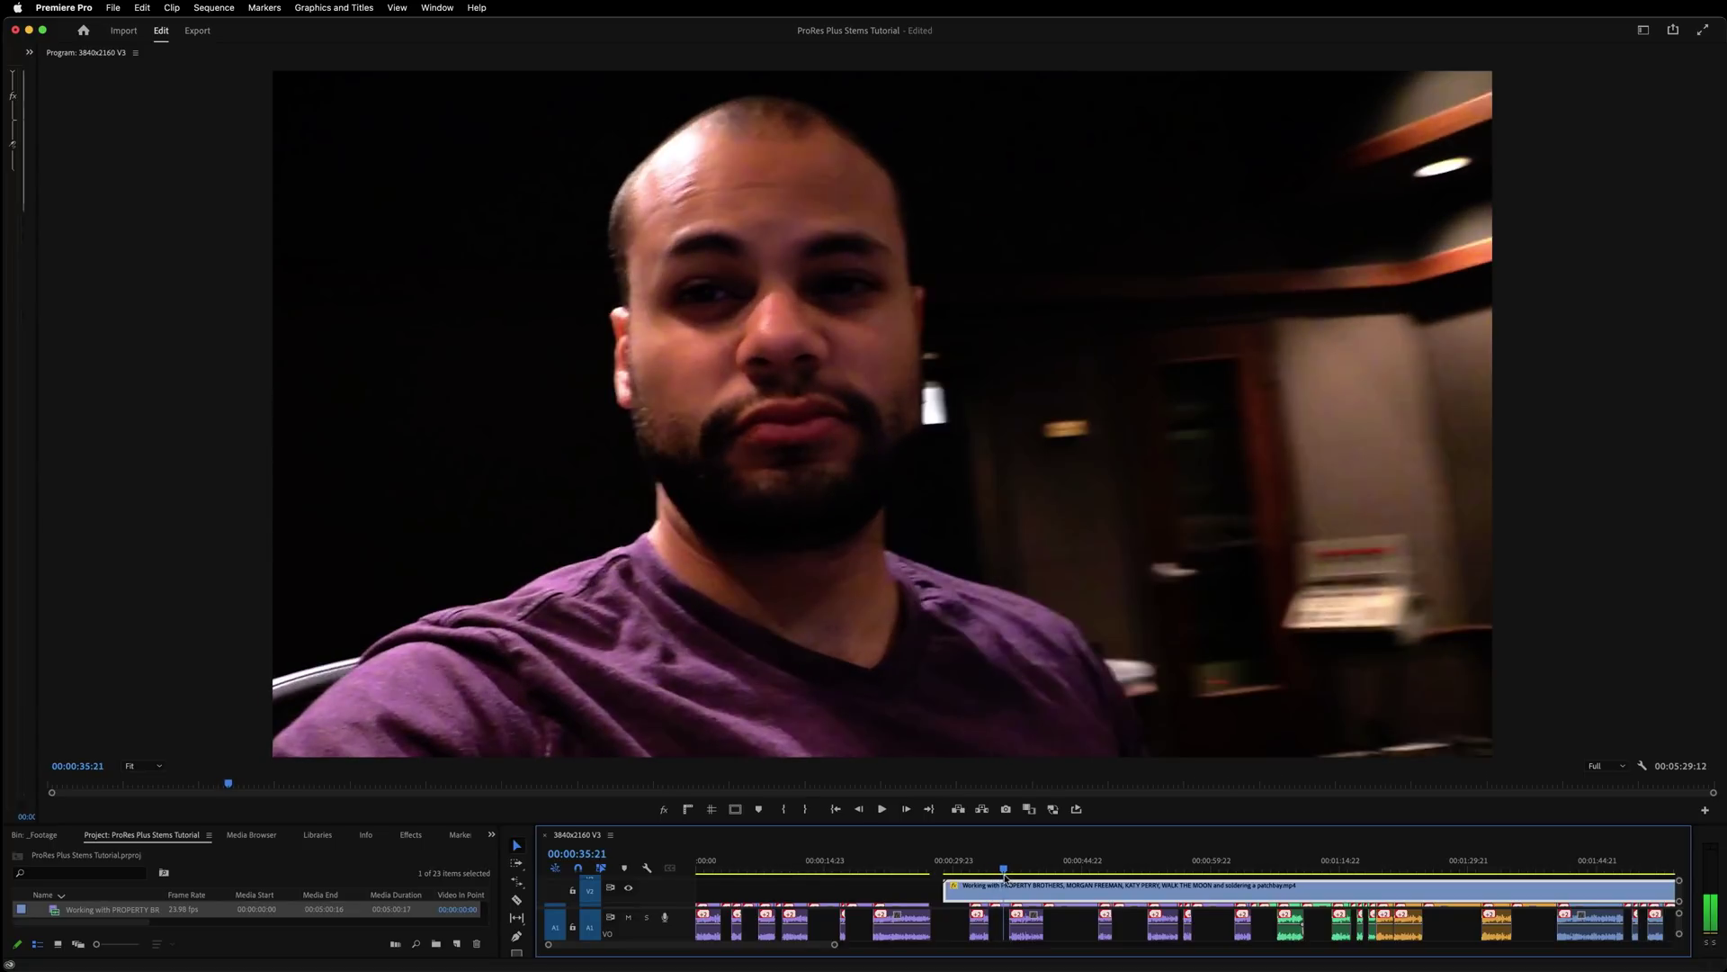
left_click_drag(1005, 877, 1006, 878)
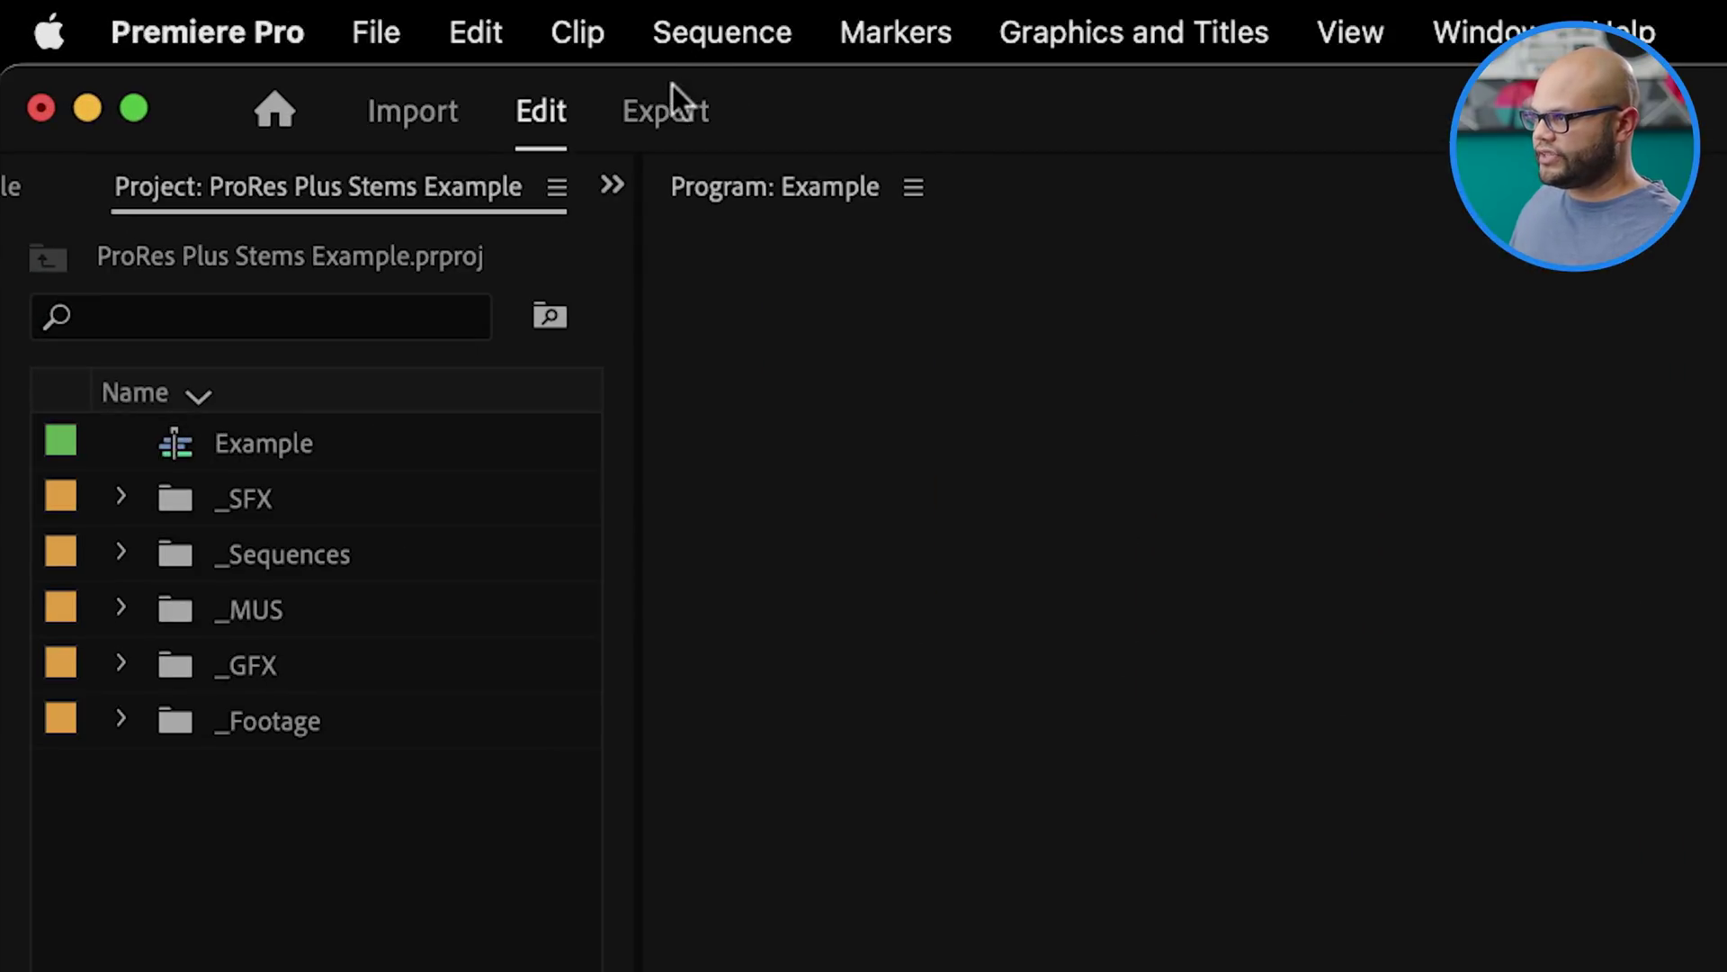
- Set the export format to QuickTime with the Apple ProRes 422 video codec
left_click(672, 90)
left_click(1318, 667)
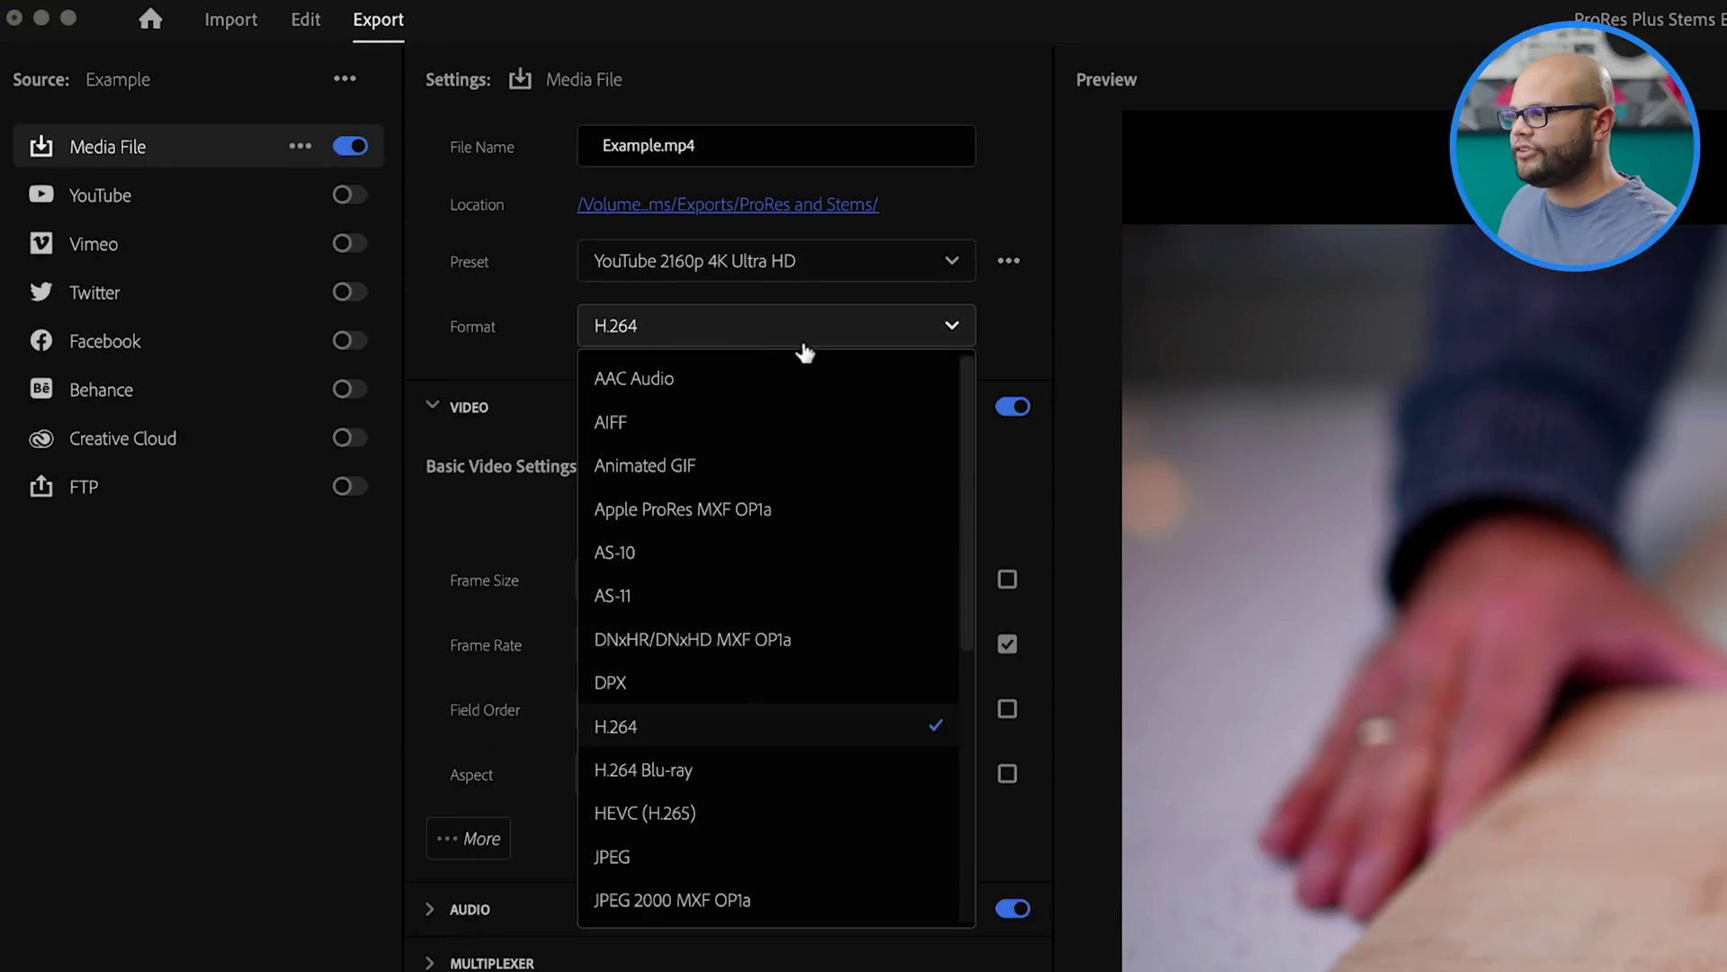
scroll(817, 636, "down", 5)
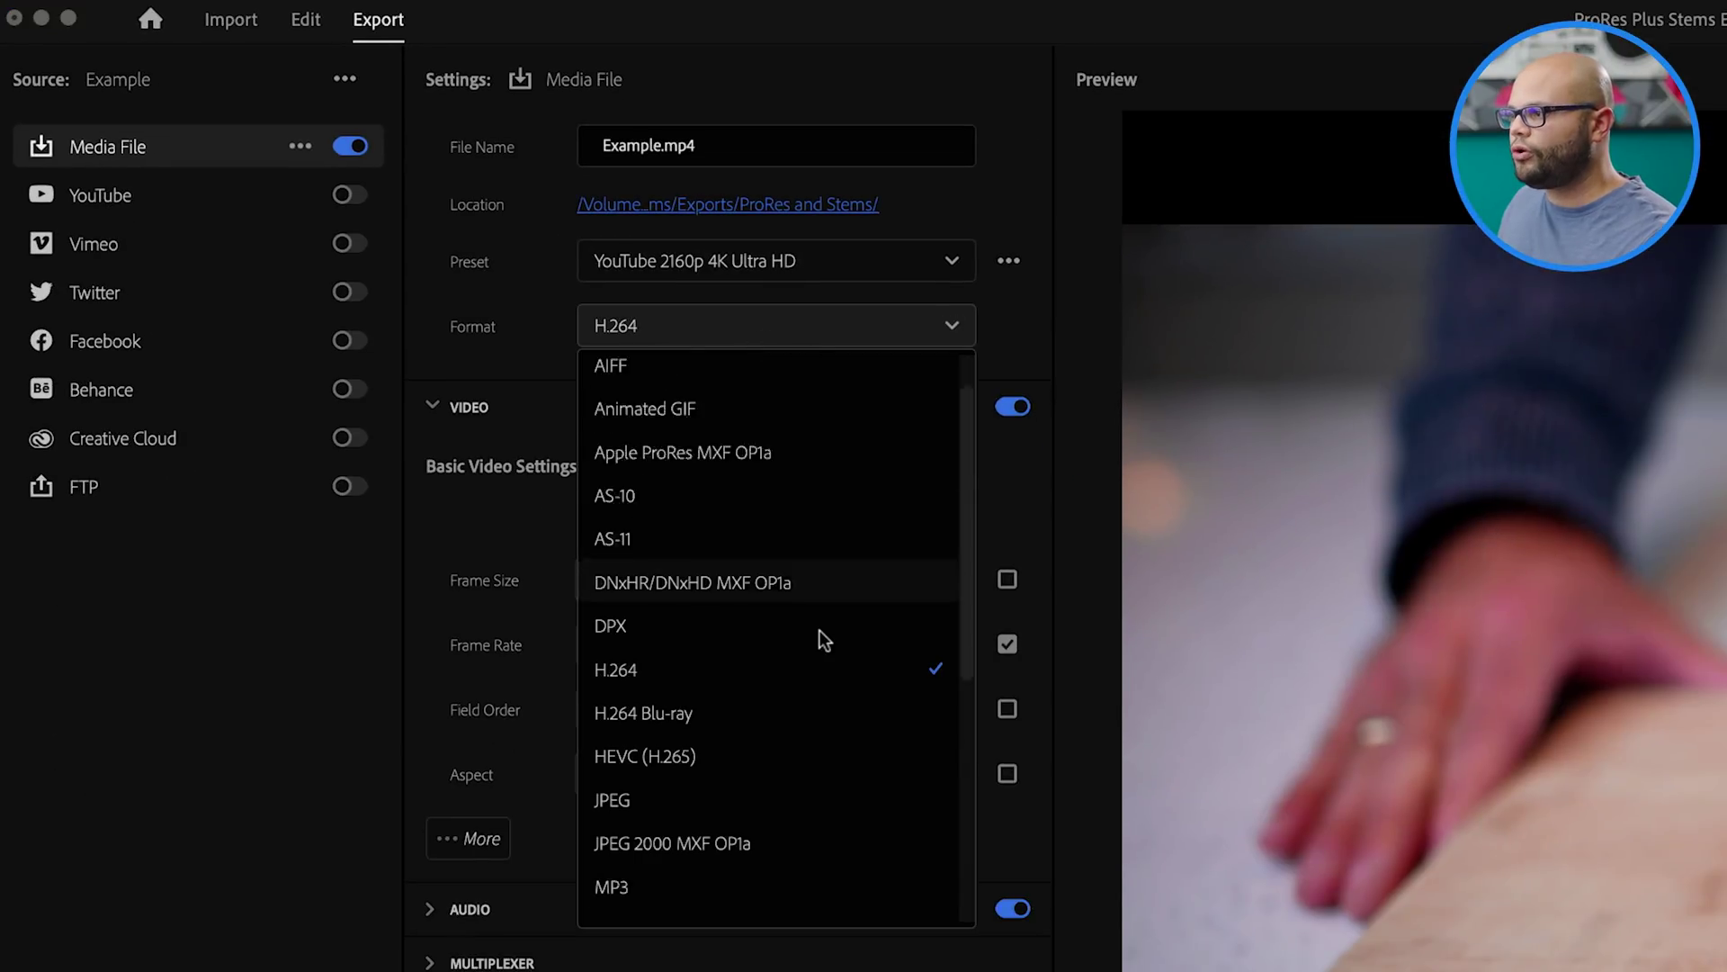
left_click(799, 765)
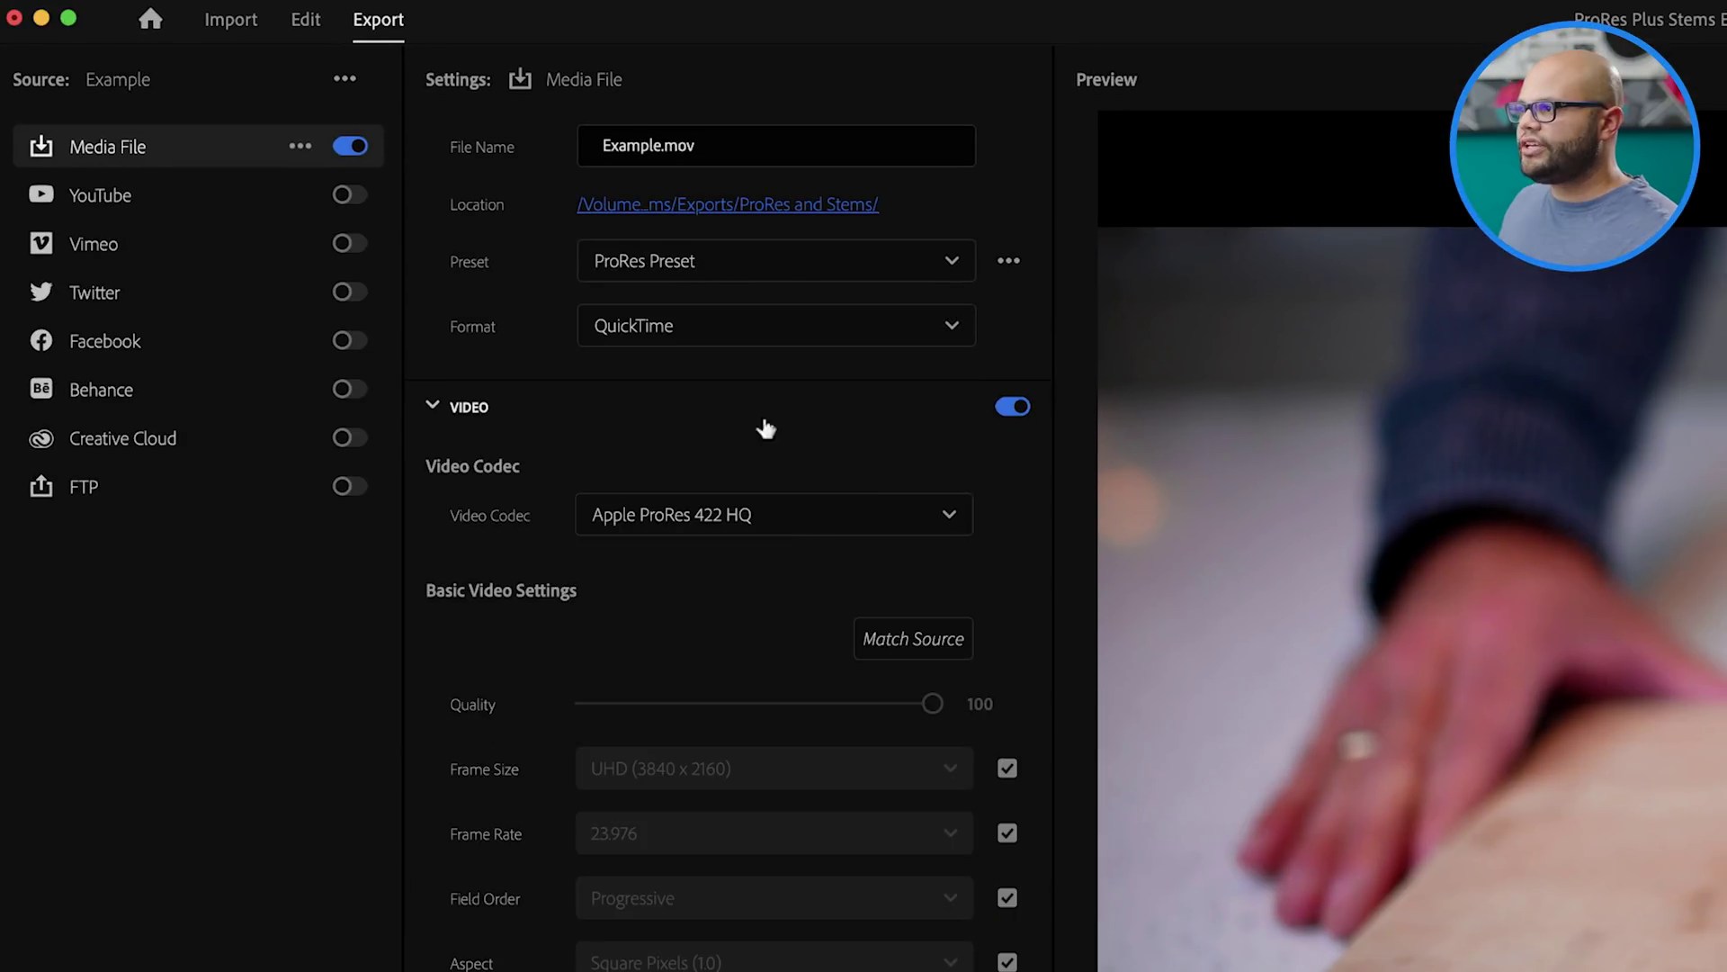
left_click(472, 403)
left_click(467, 403)
left_click(803, 518)
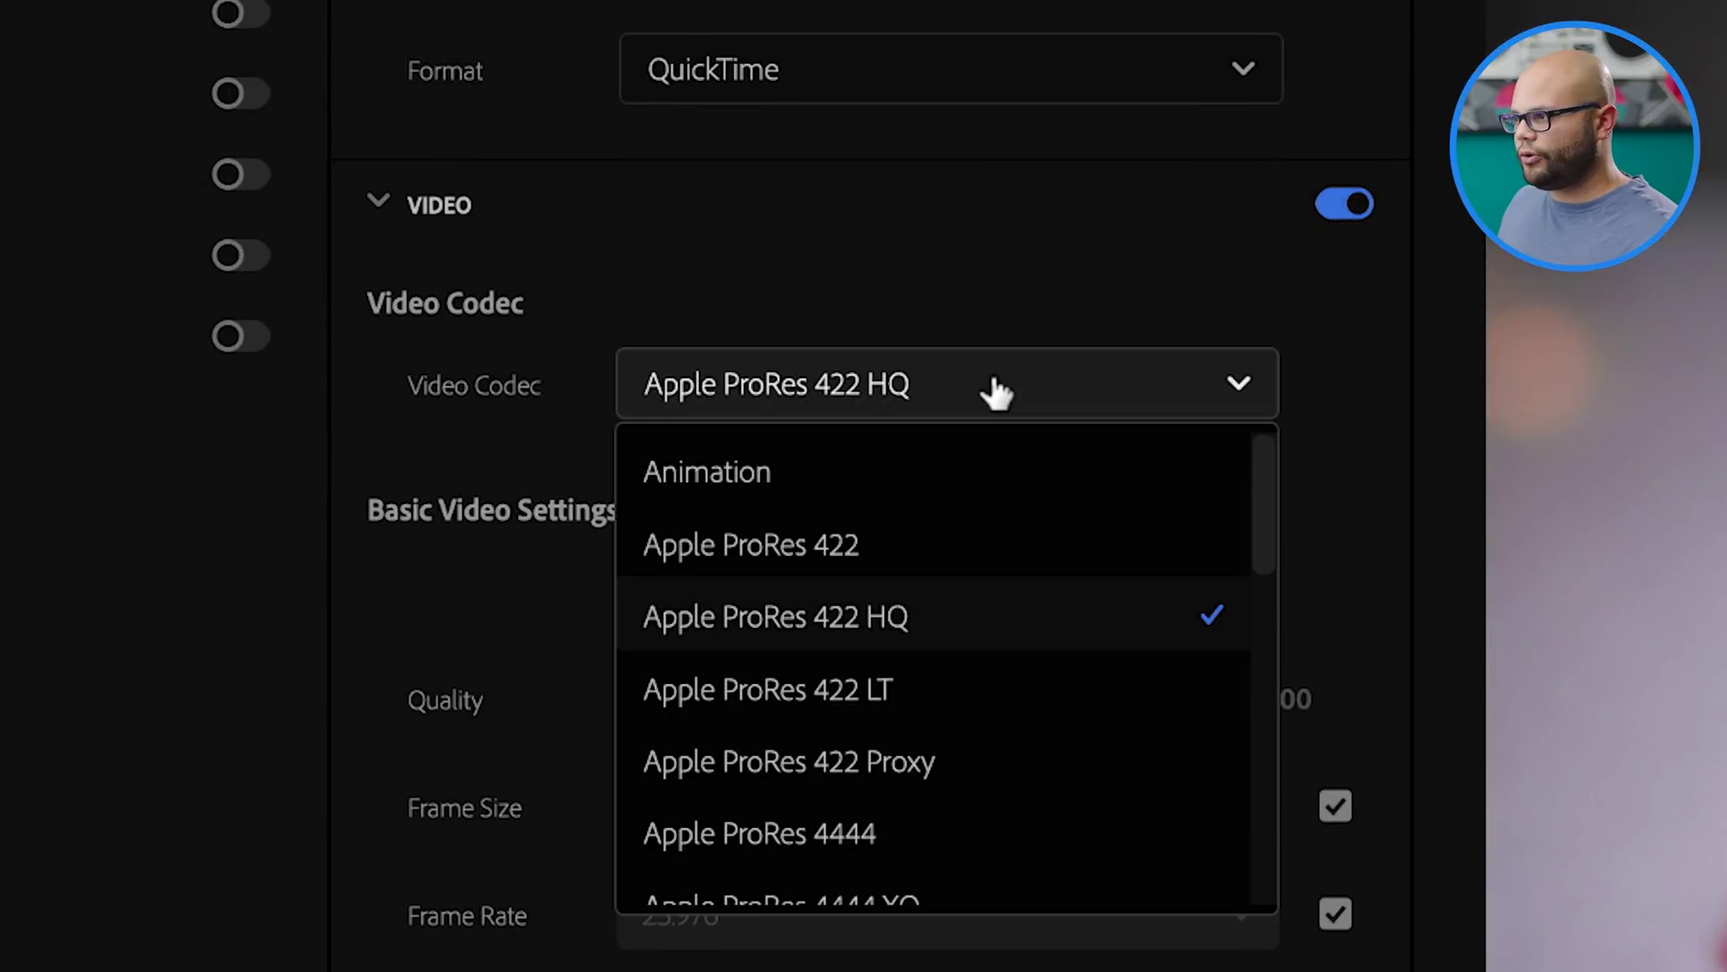
scroll(855, 495, "down", 1)
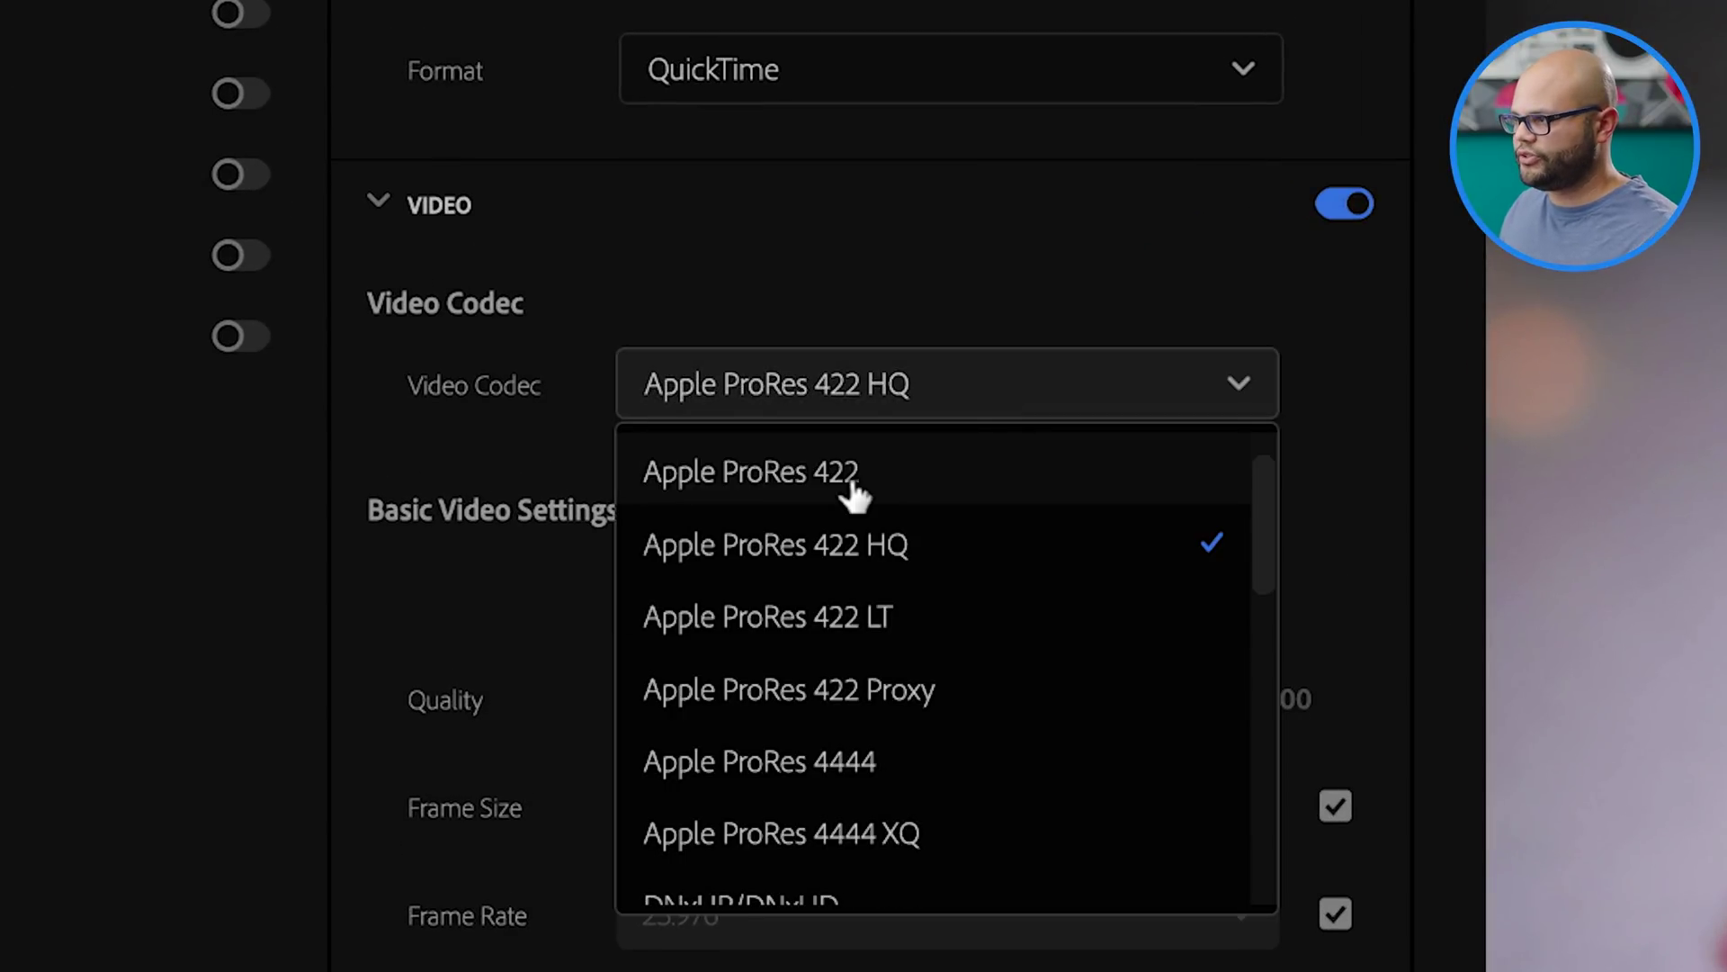
left_click(851, 493)
- Rename the output file to Example_ProRes.mov and export the movie
left_click(874, 194)
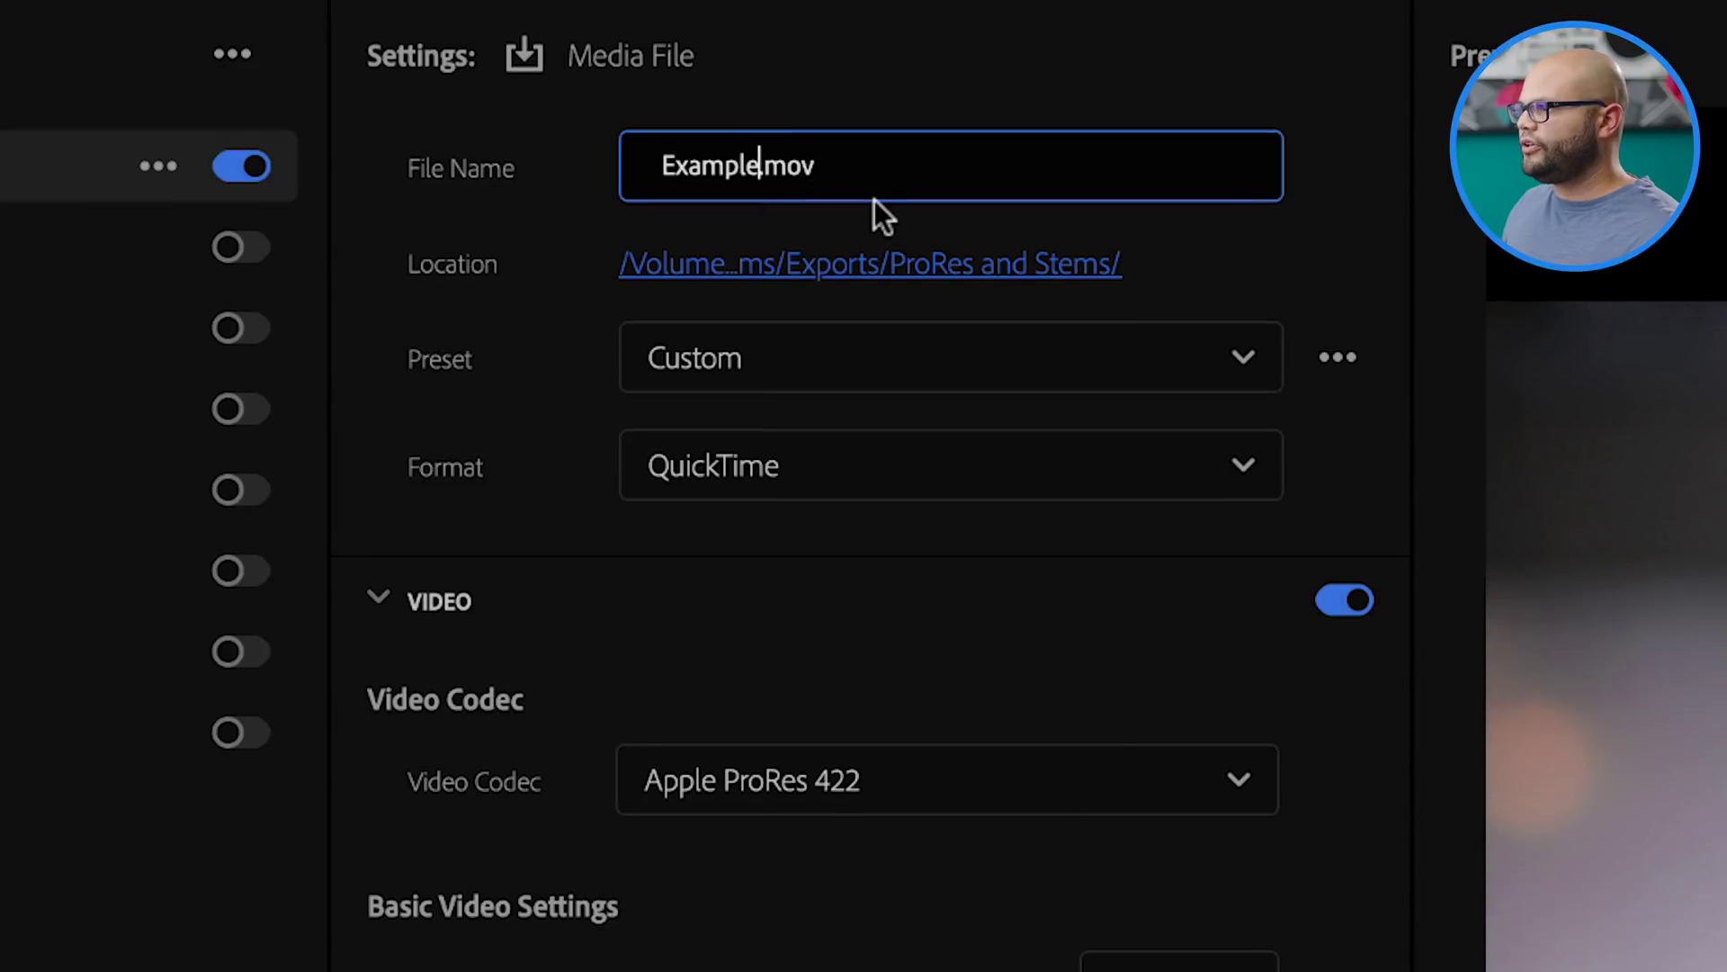
type("_ProRes")
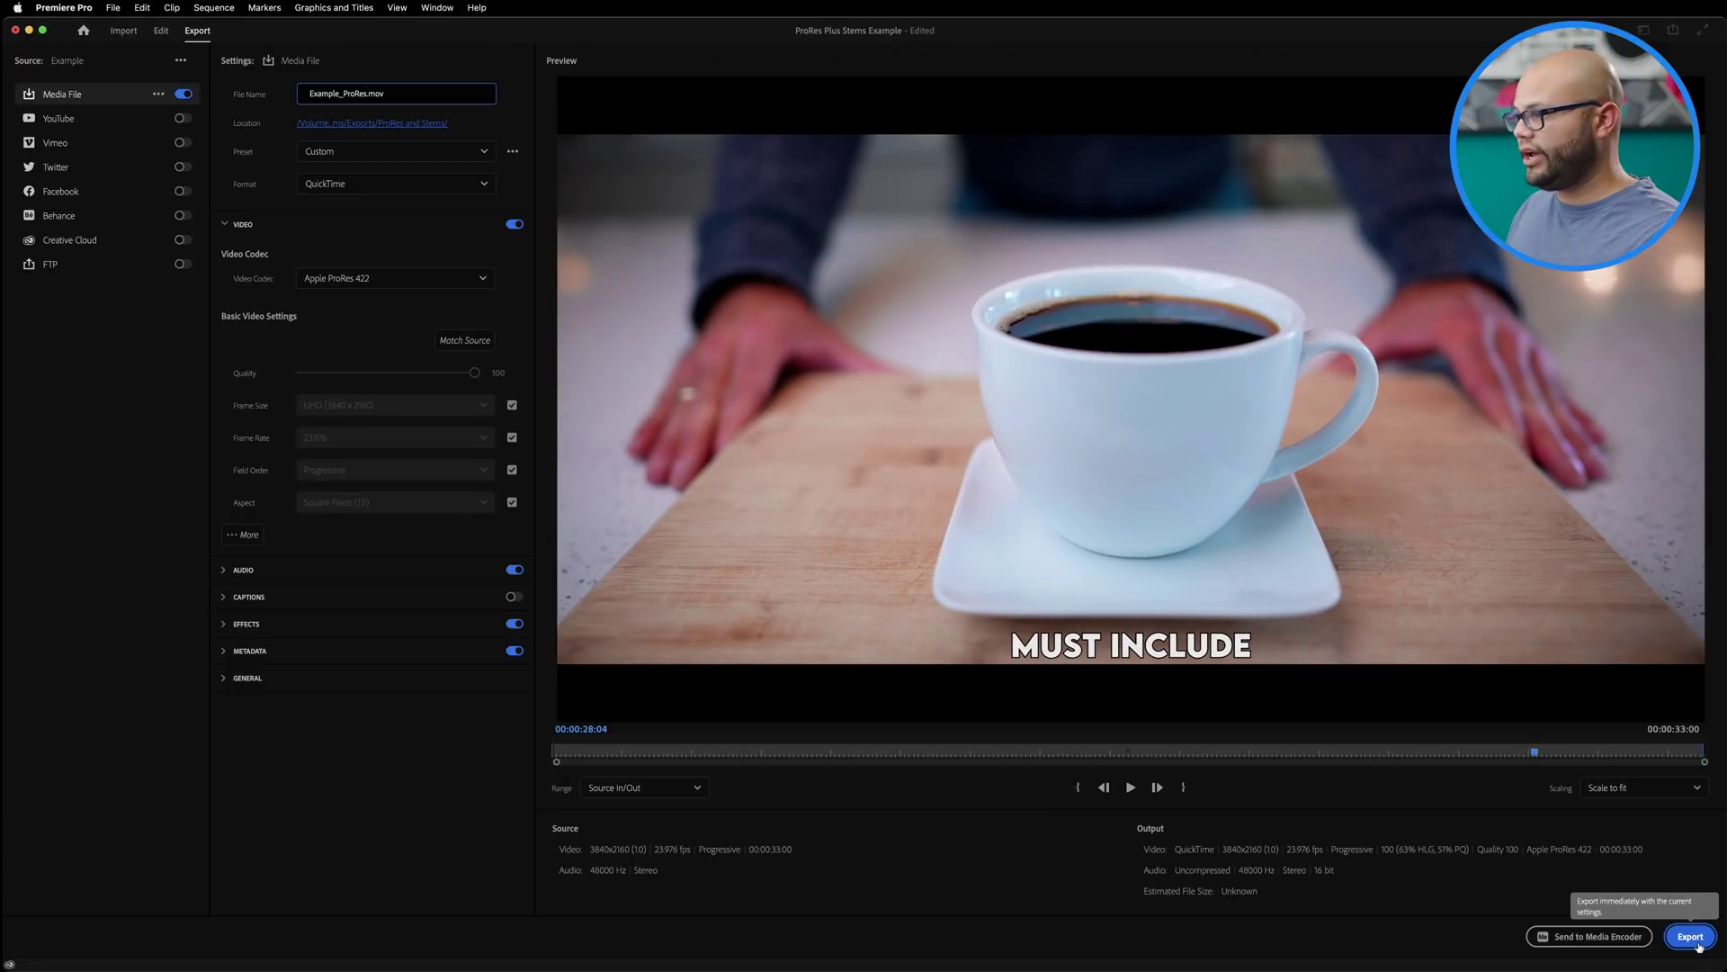
left_click(1687, 939)
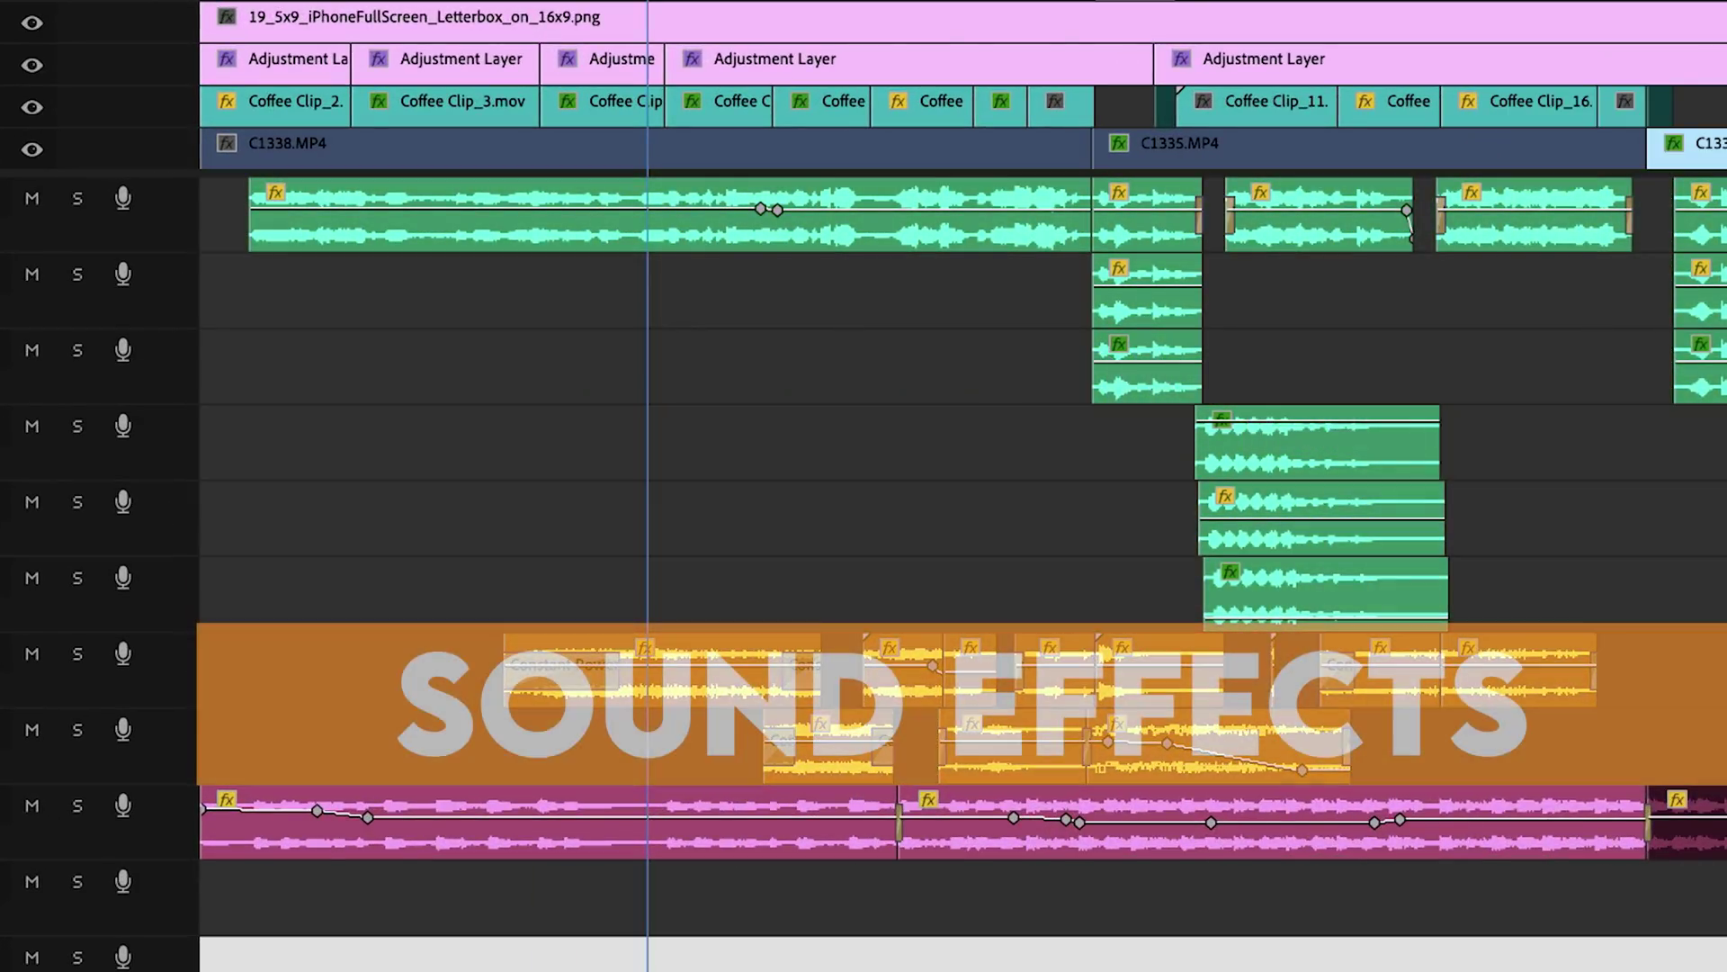
- Zoom the timeline out with - and back in with = to view the voice tracks
key("minus")
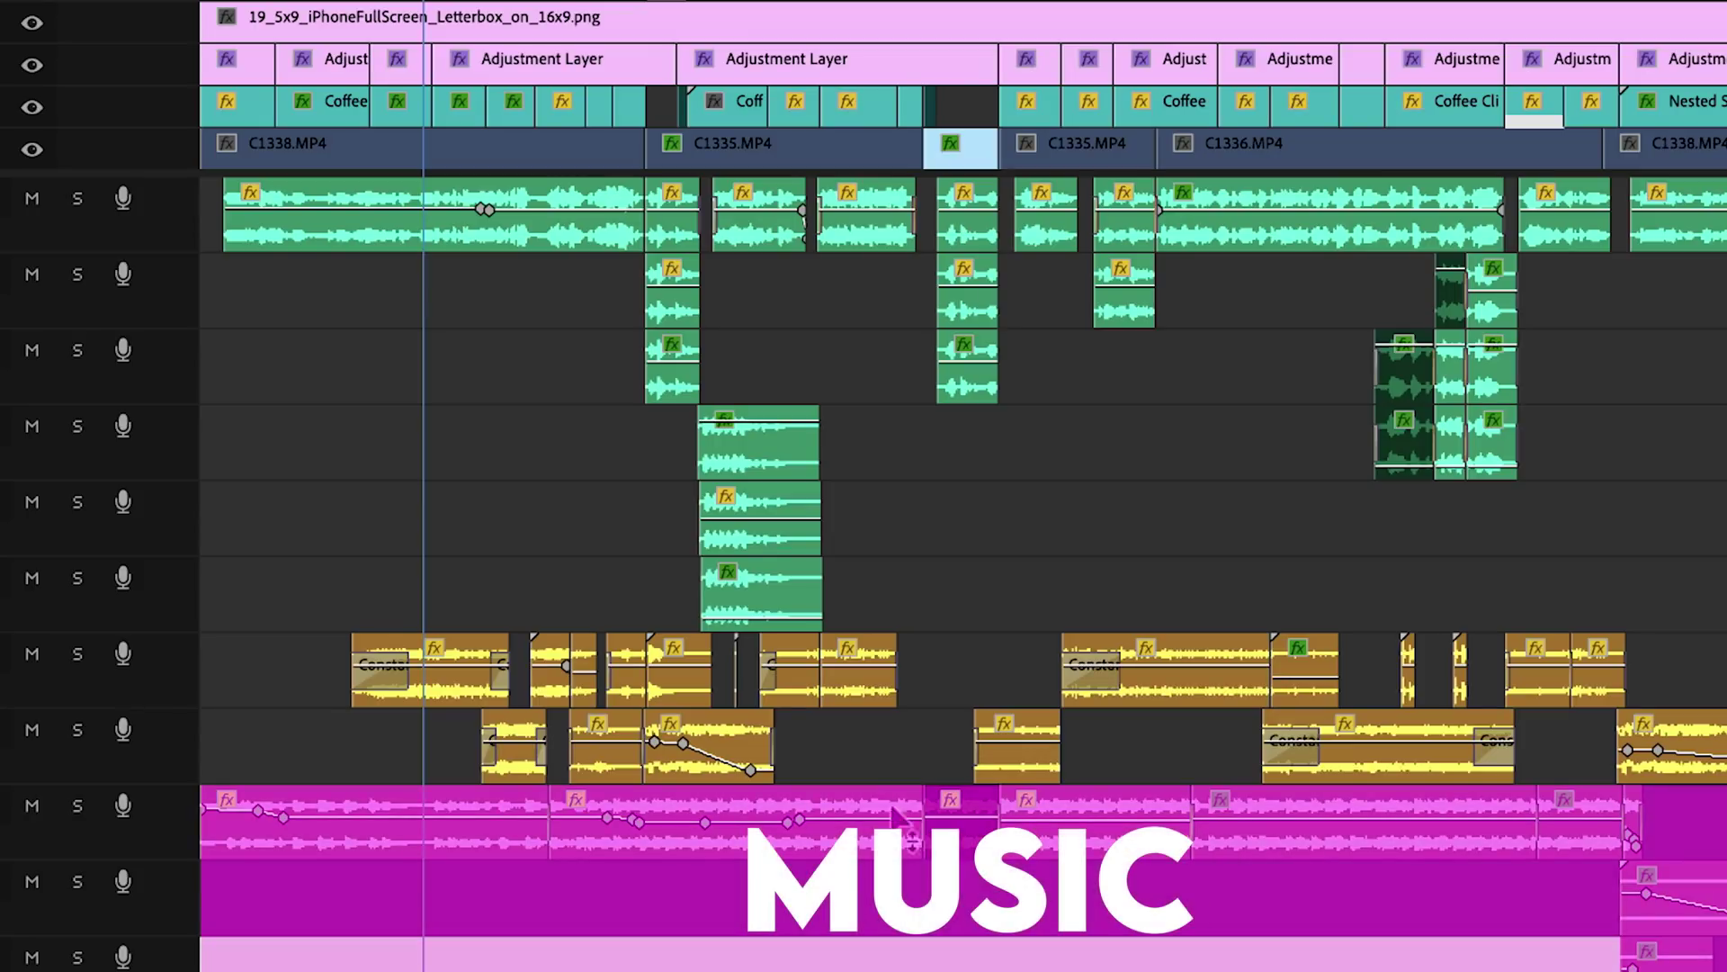
key("equal")
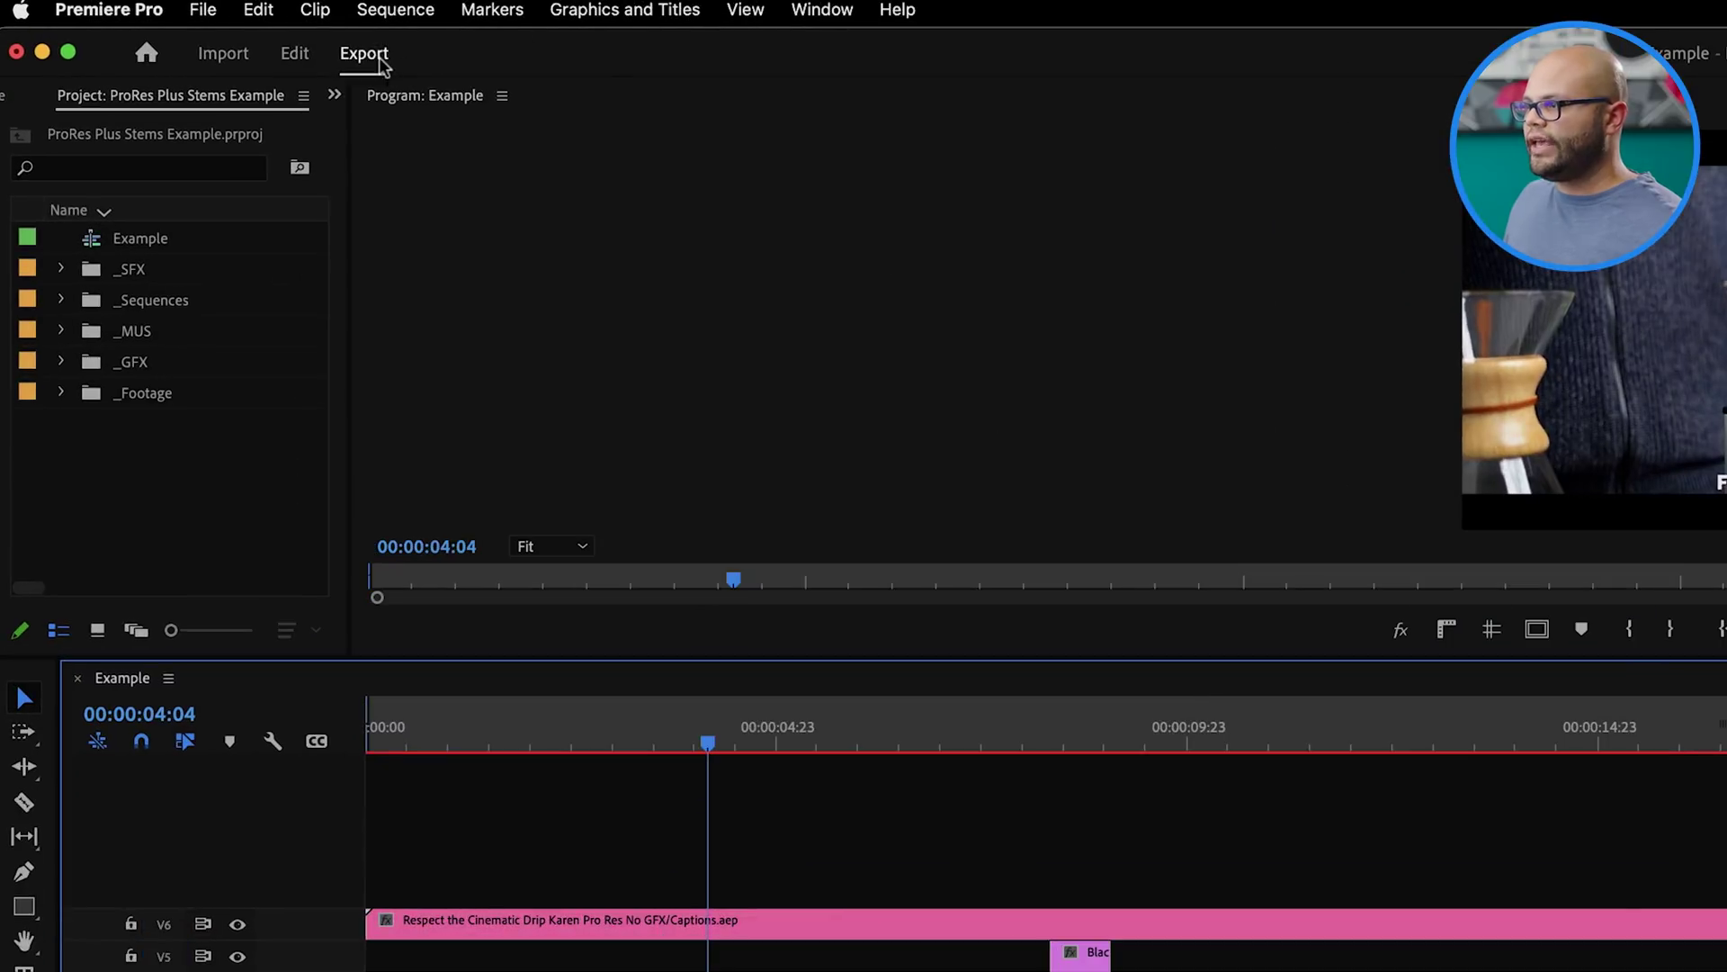
- Export as Waveform Audio with a 48000 Hz sample rate and 24-bit sample size
left_click(363, 53)
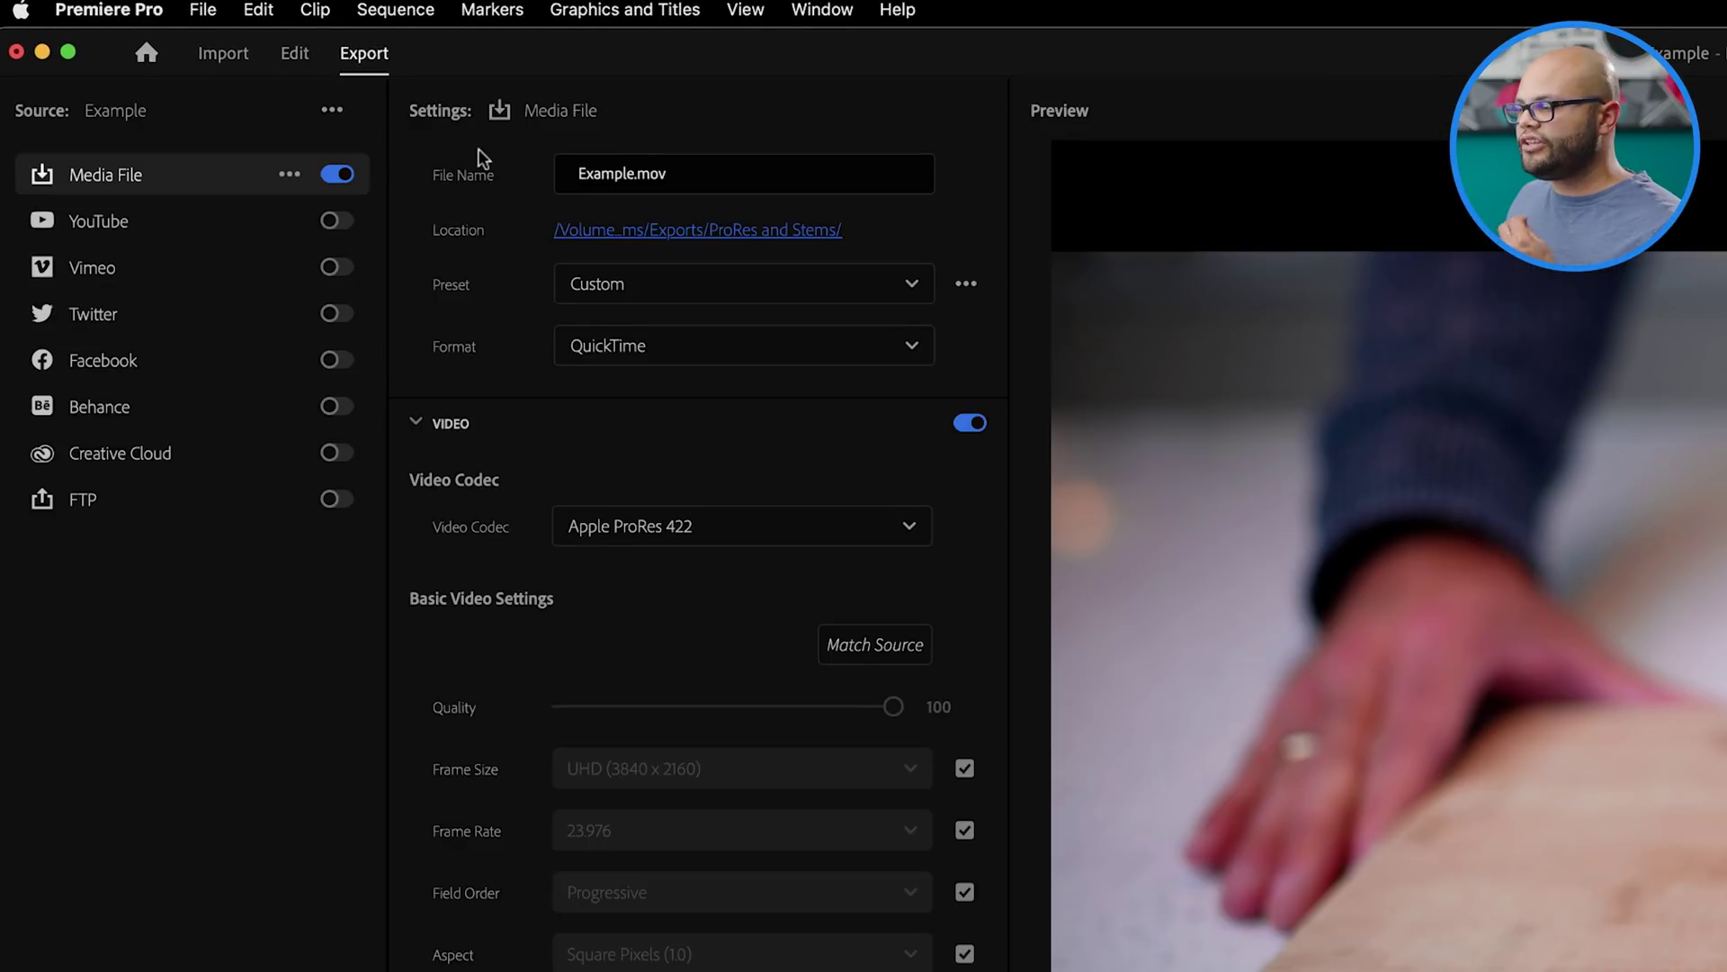
left_click(713, 347)
scroll(355, 684, "down", 2)
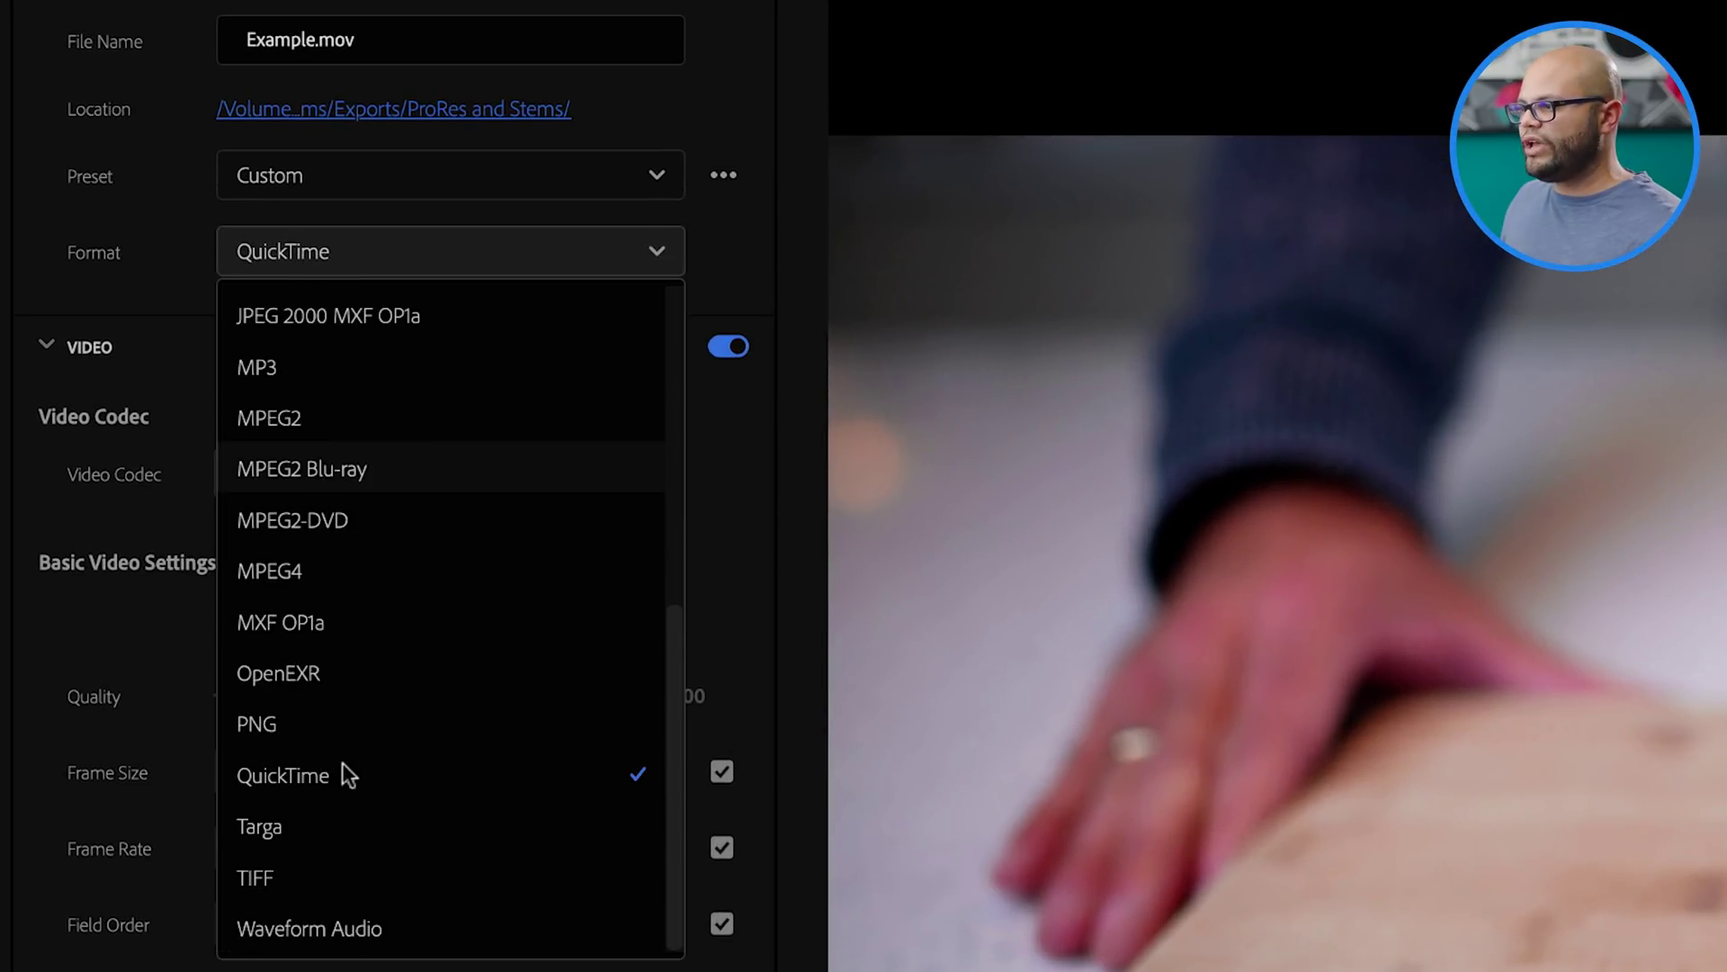
left_click(327, 922)
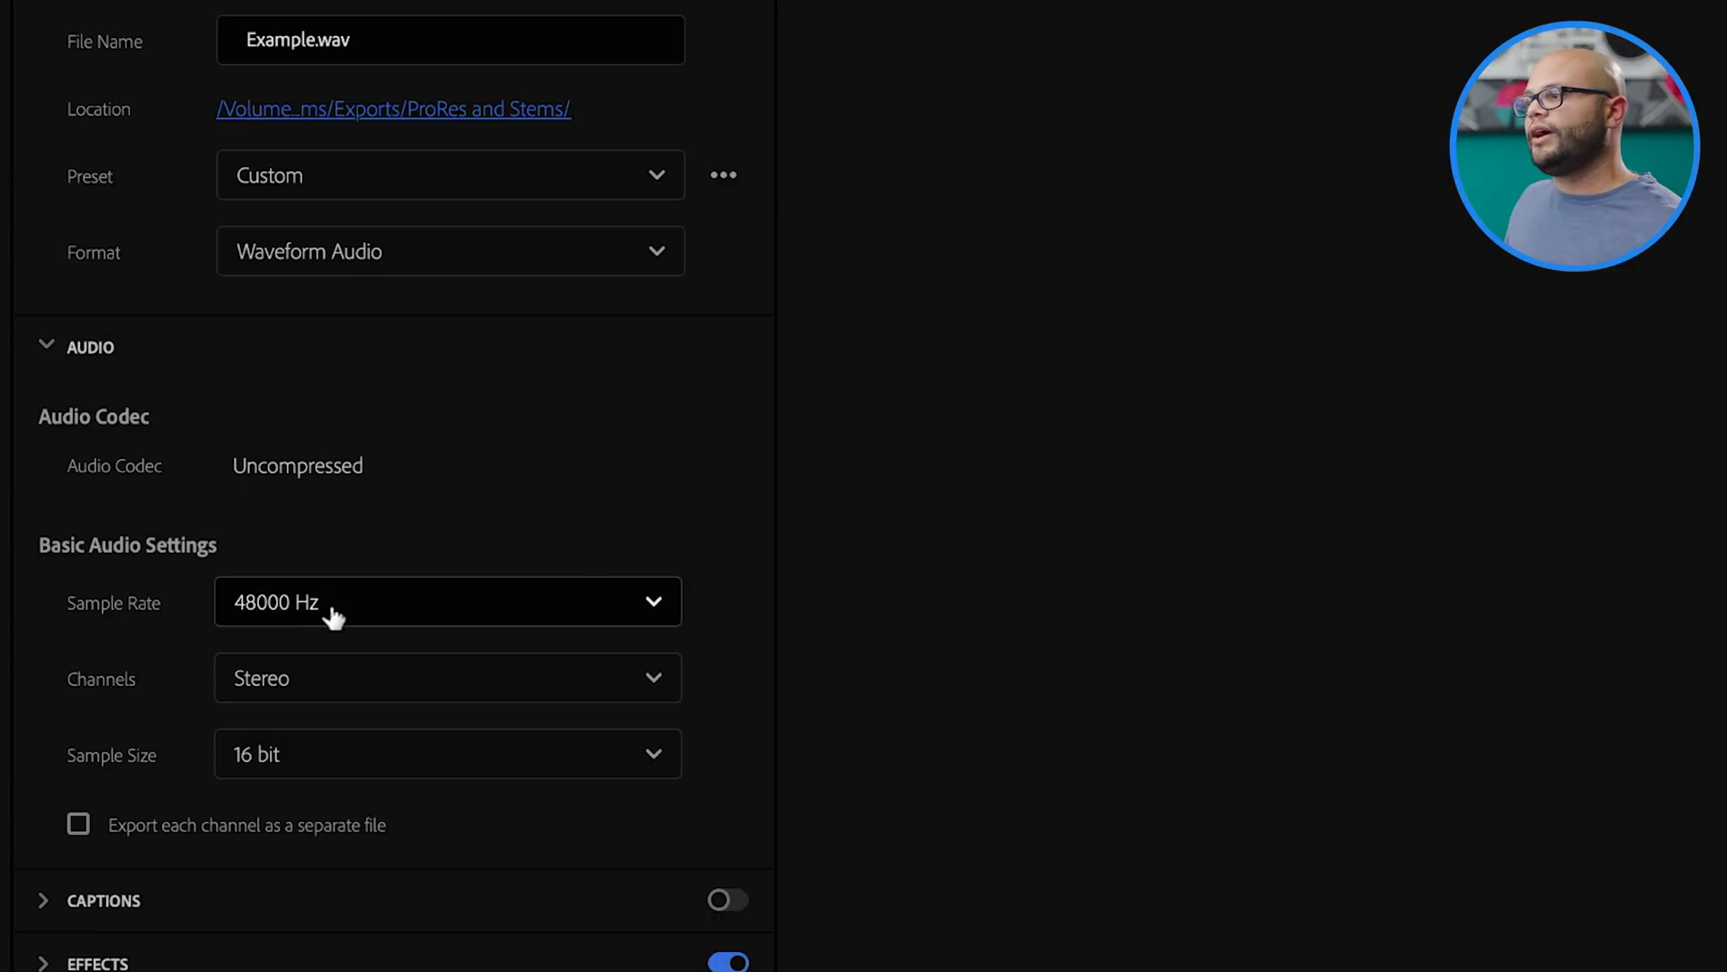
left_click(366, 619)
scroll(453, 812, "down", 1)
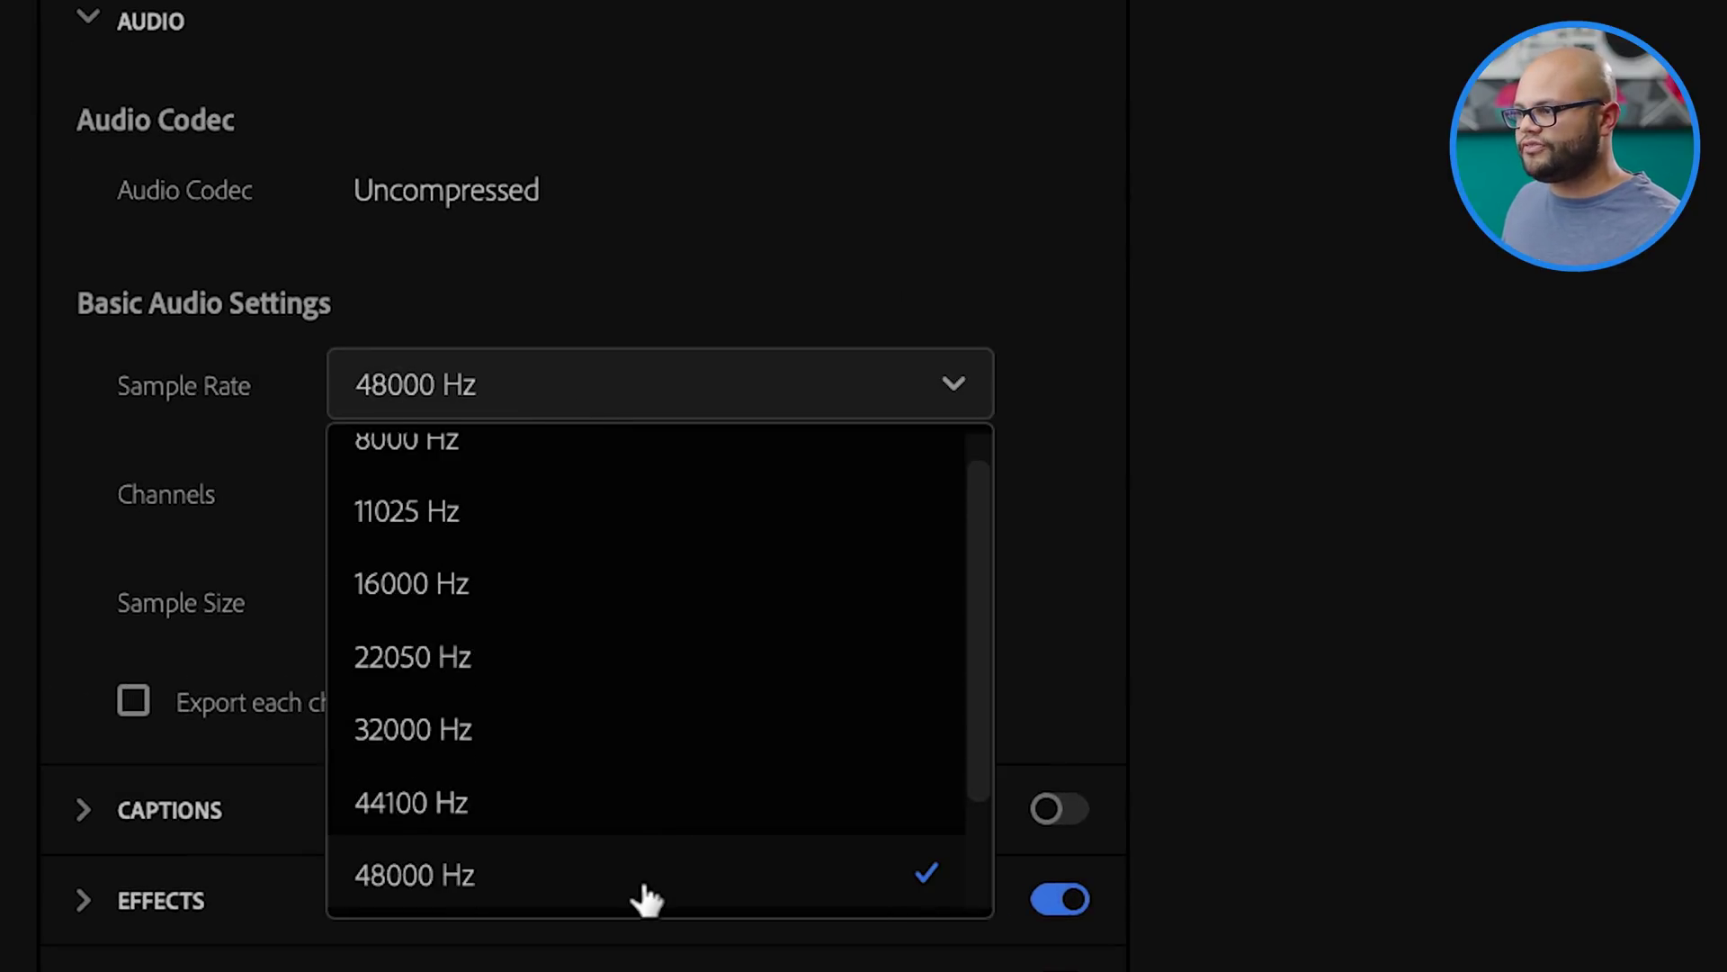
left_click(437, 958)
left_click(499, 601)
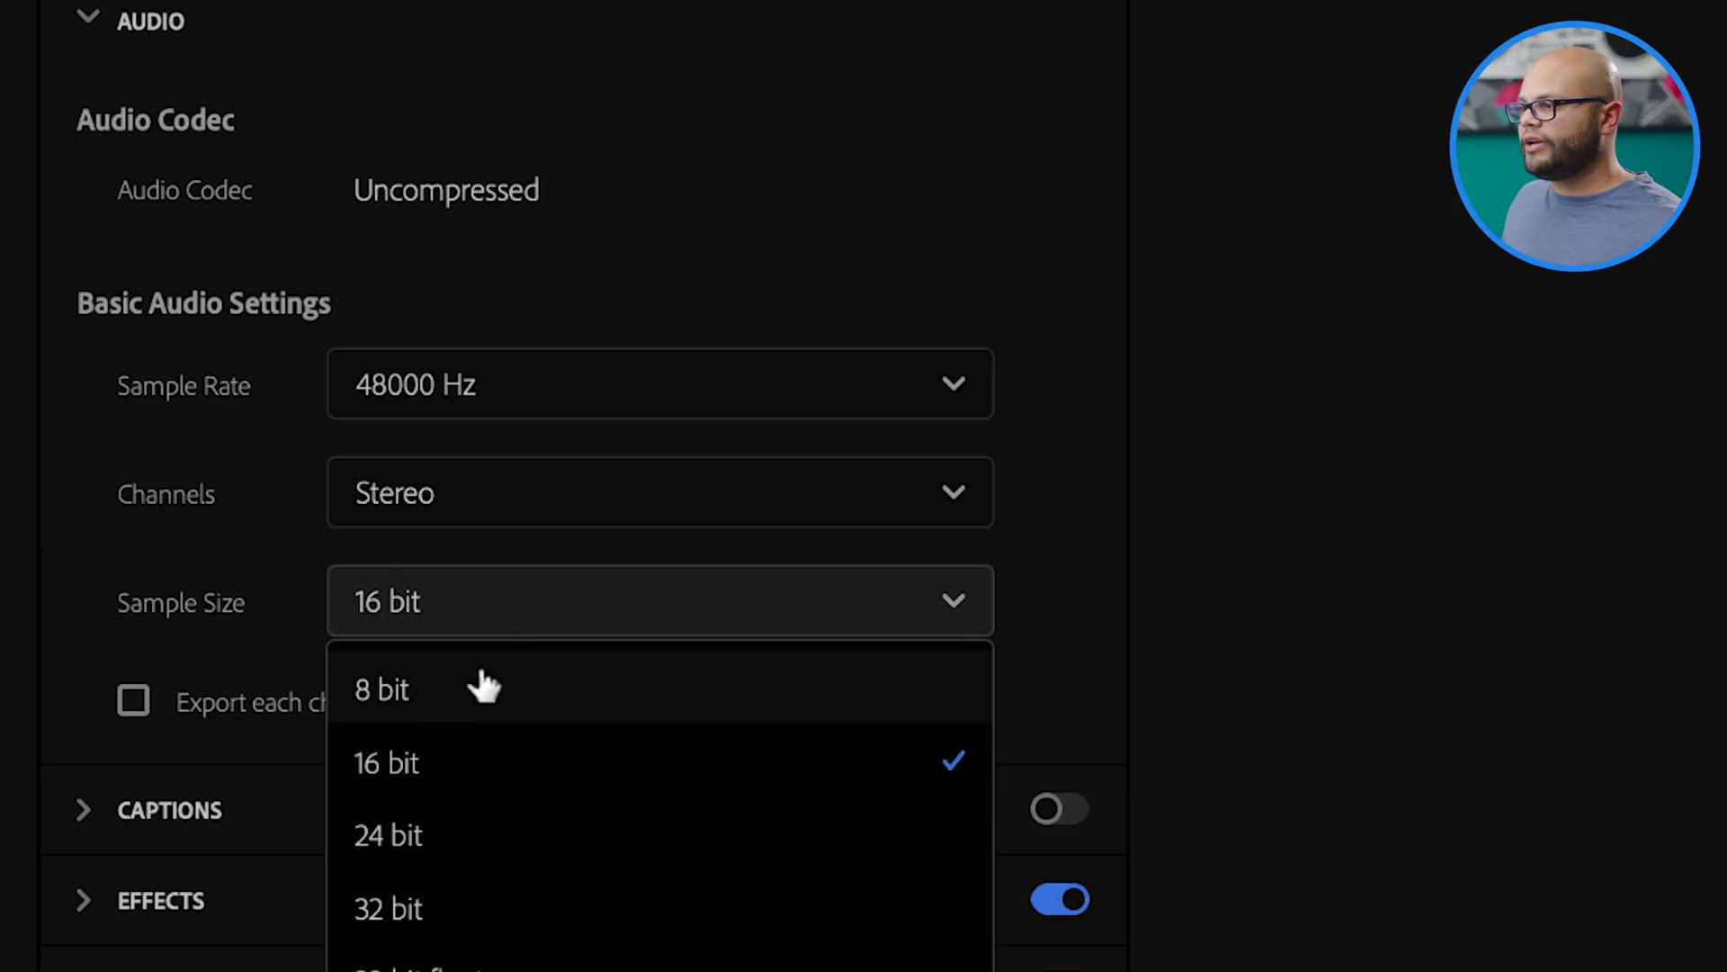
left_click(501, 836)
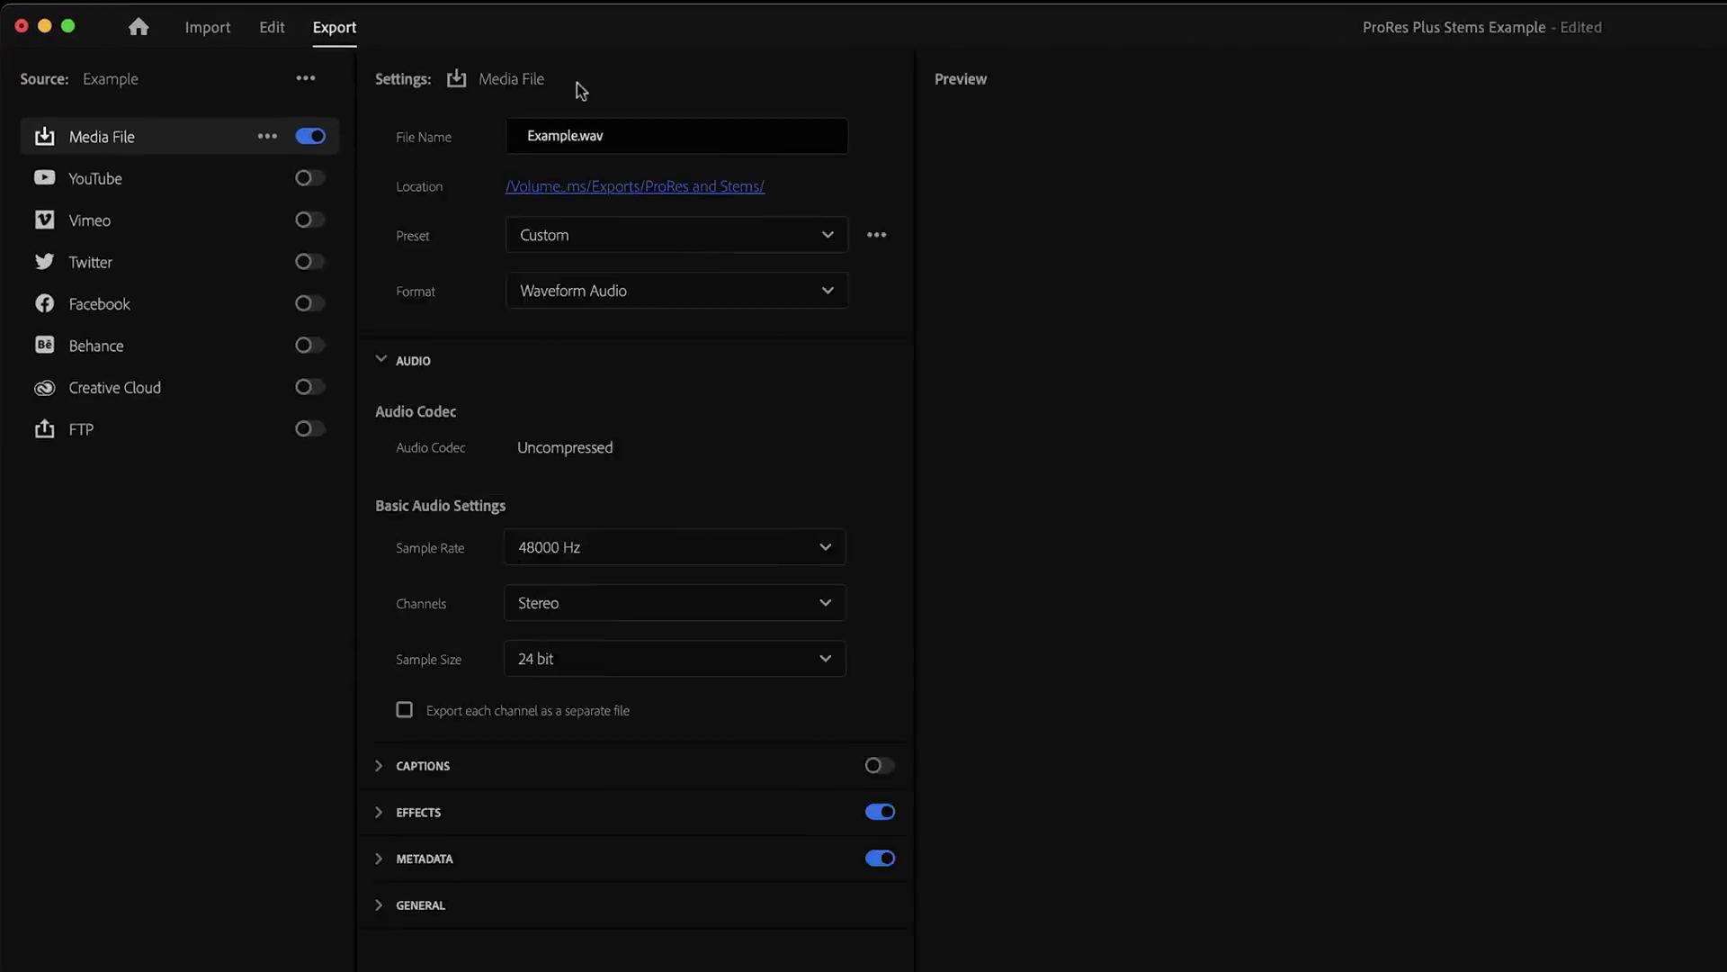
- Clear the track solos and begin renaming the output file to Example_STEM_MIX.wav
type("S")
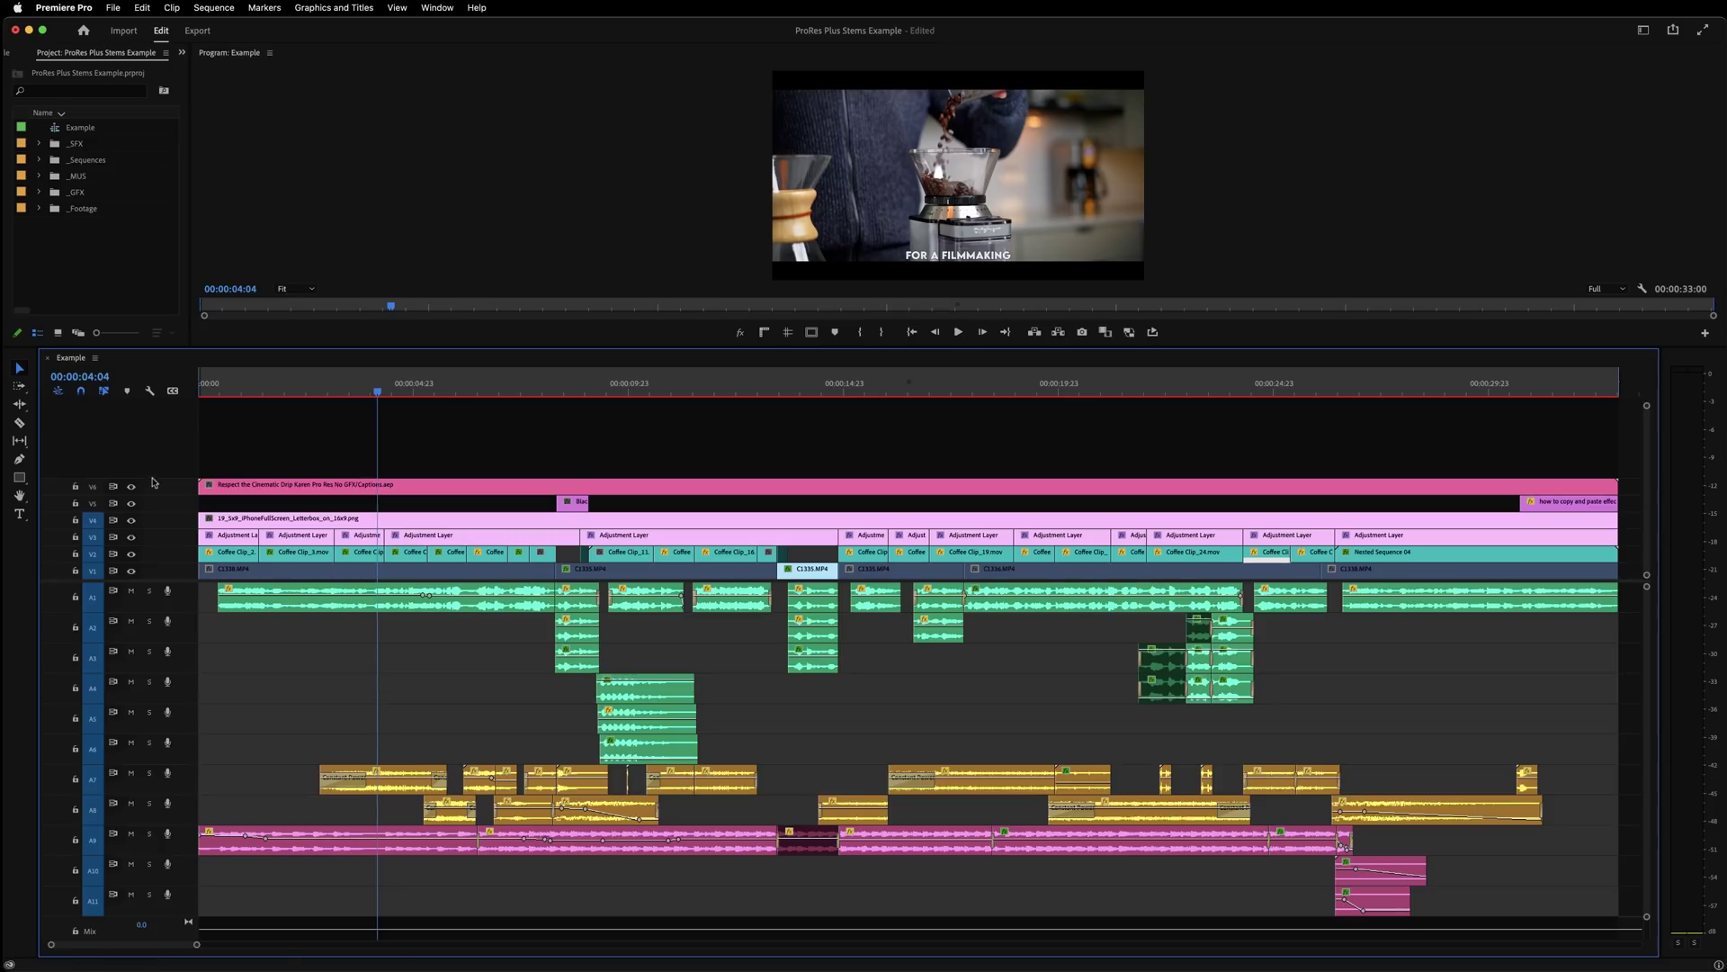
key("super+m")
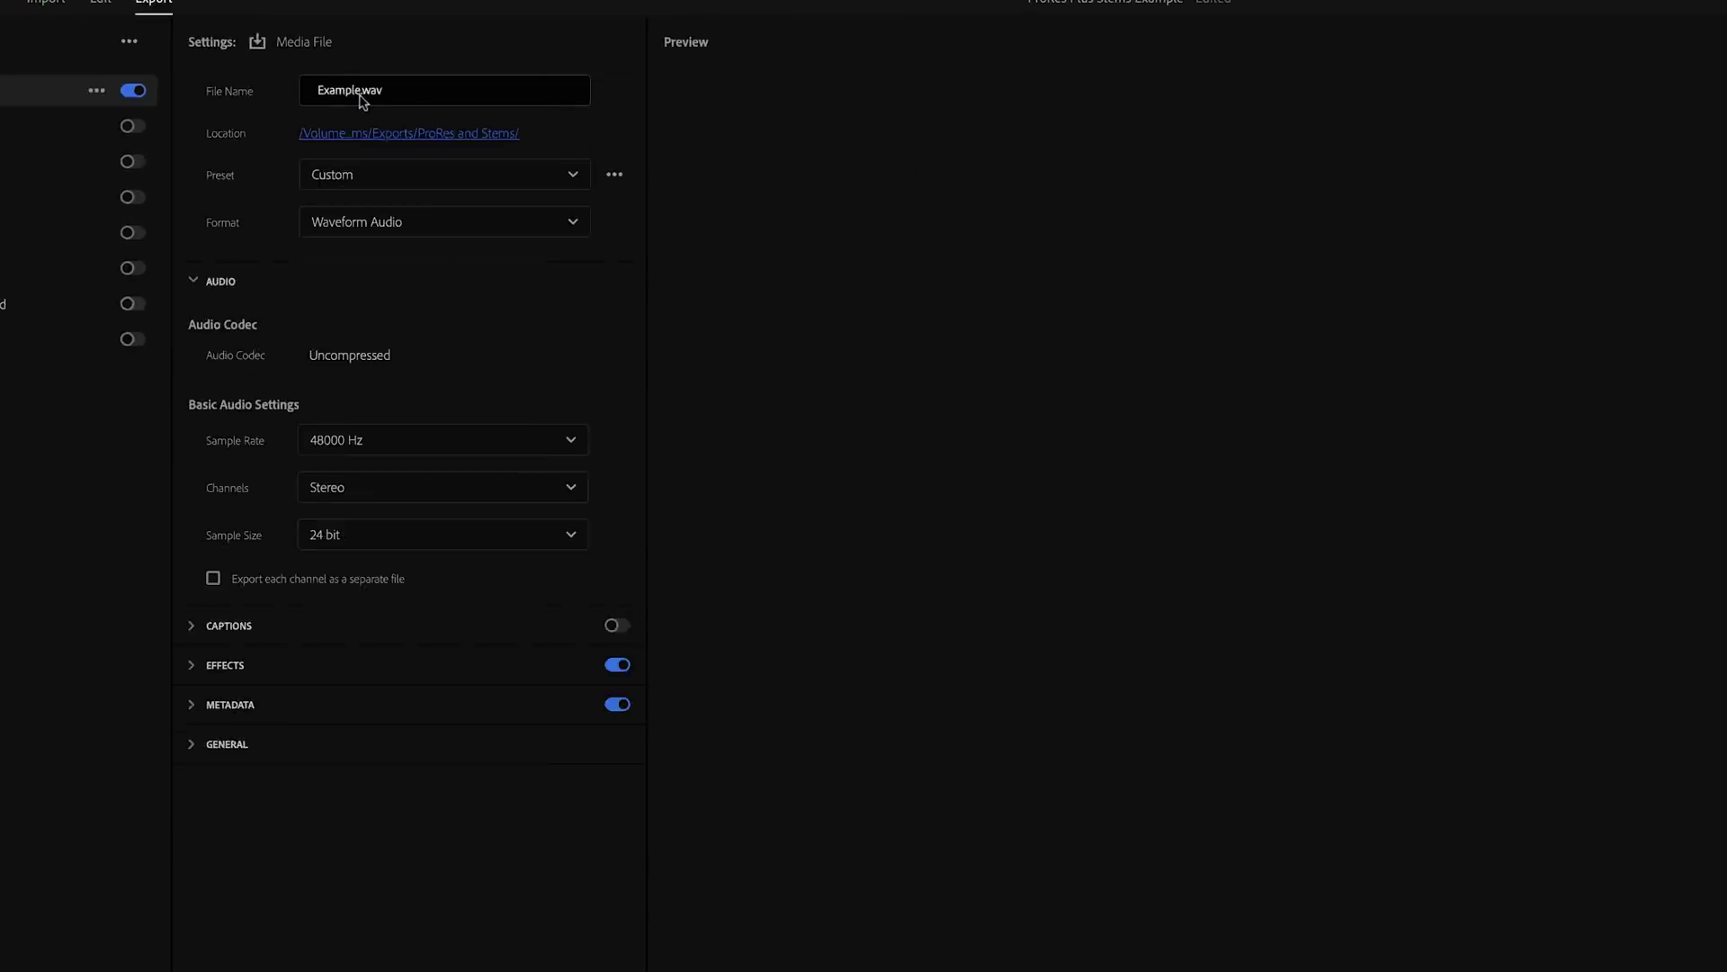
left_click(361, 94)
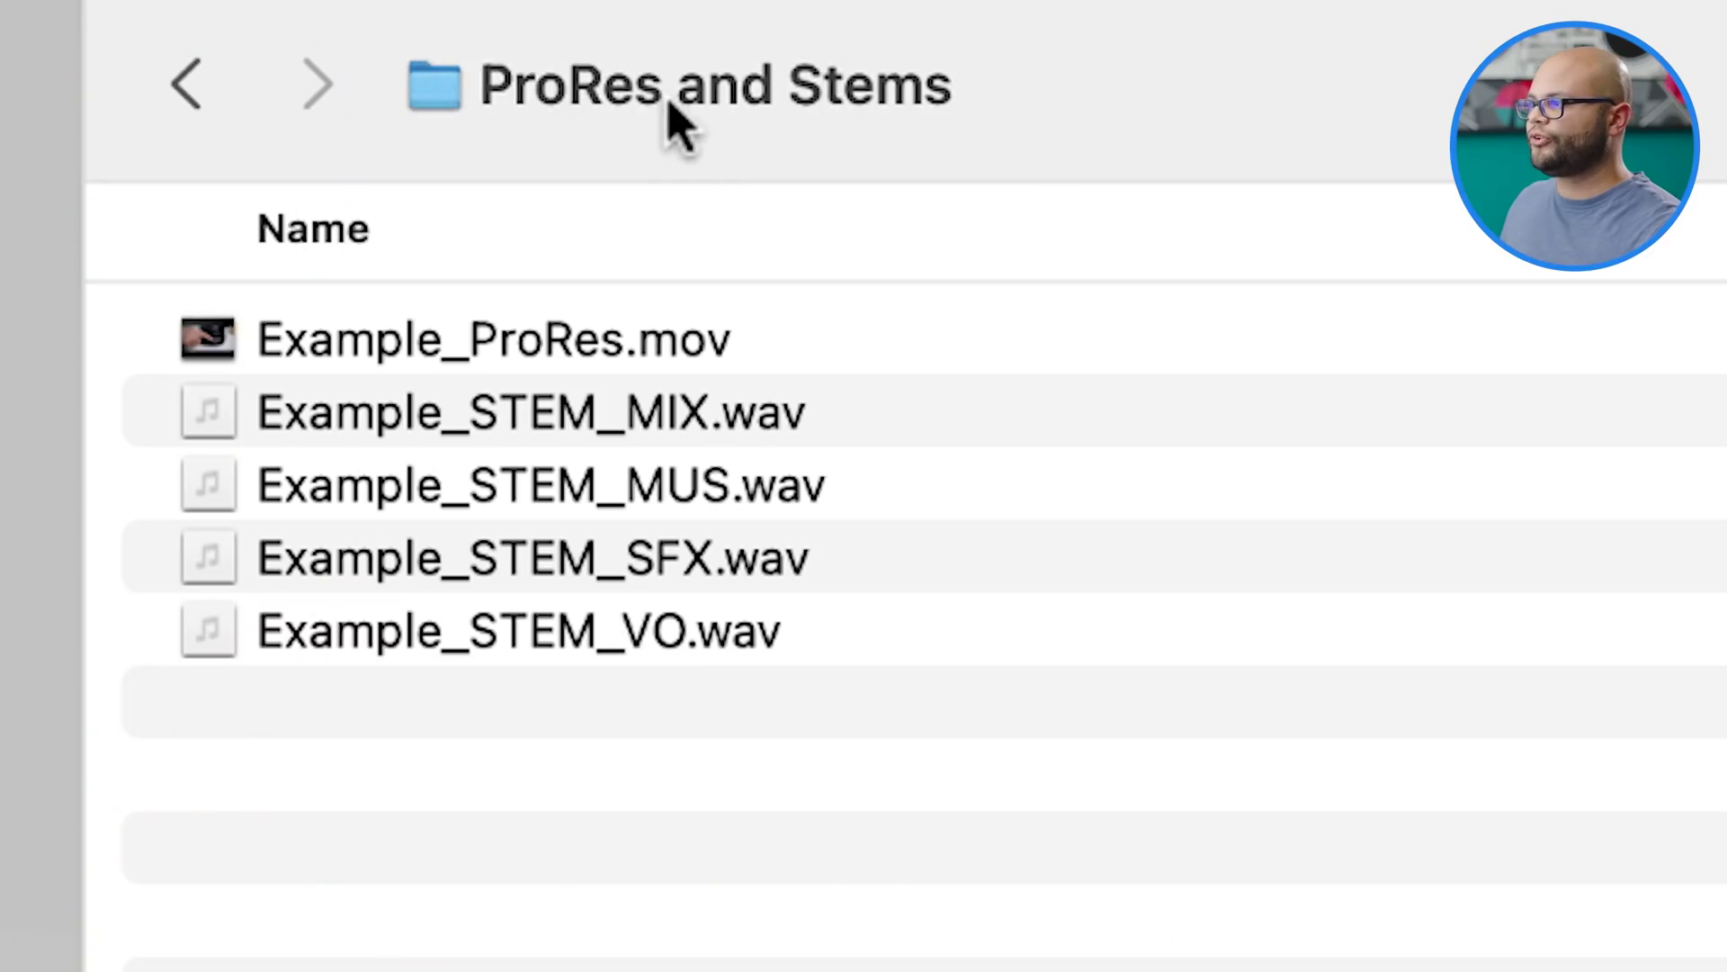
- Select Example_ProRes.mov plus the MIX, MUS, SFX and VO stem WAV files
left_click(634, 360)
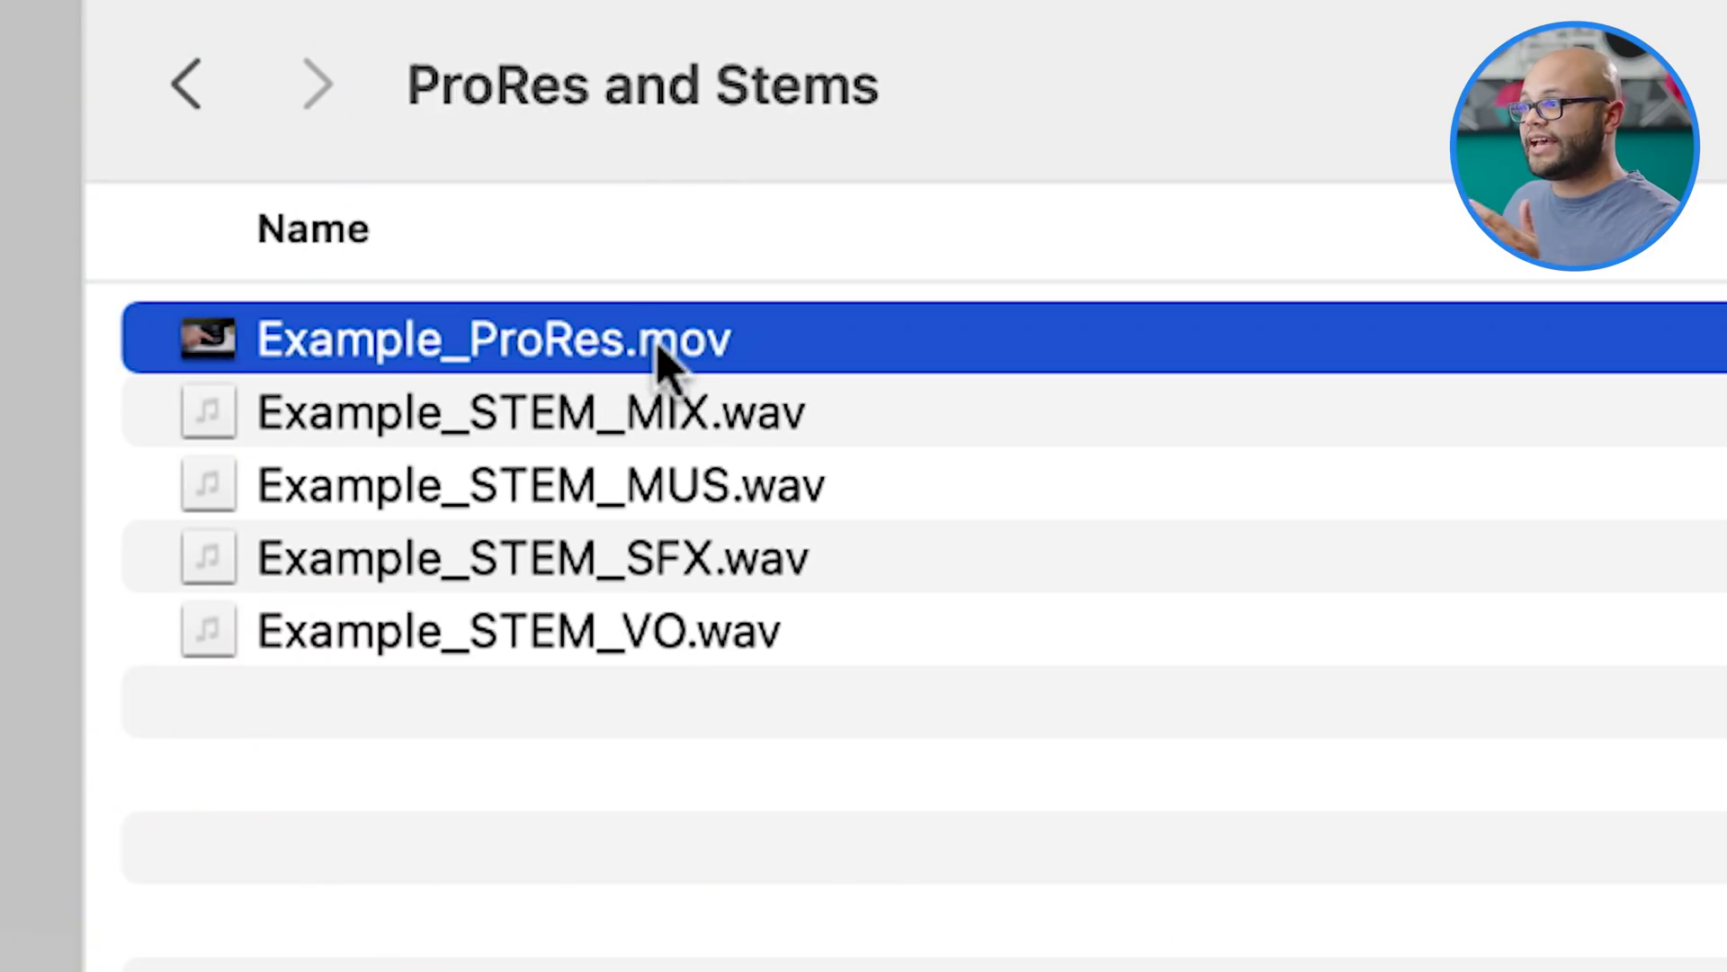
left_click(702, 441)
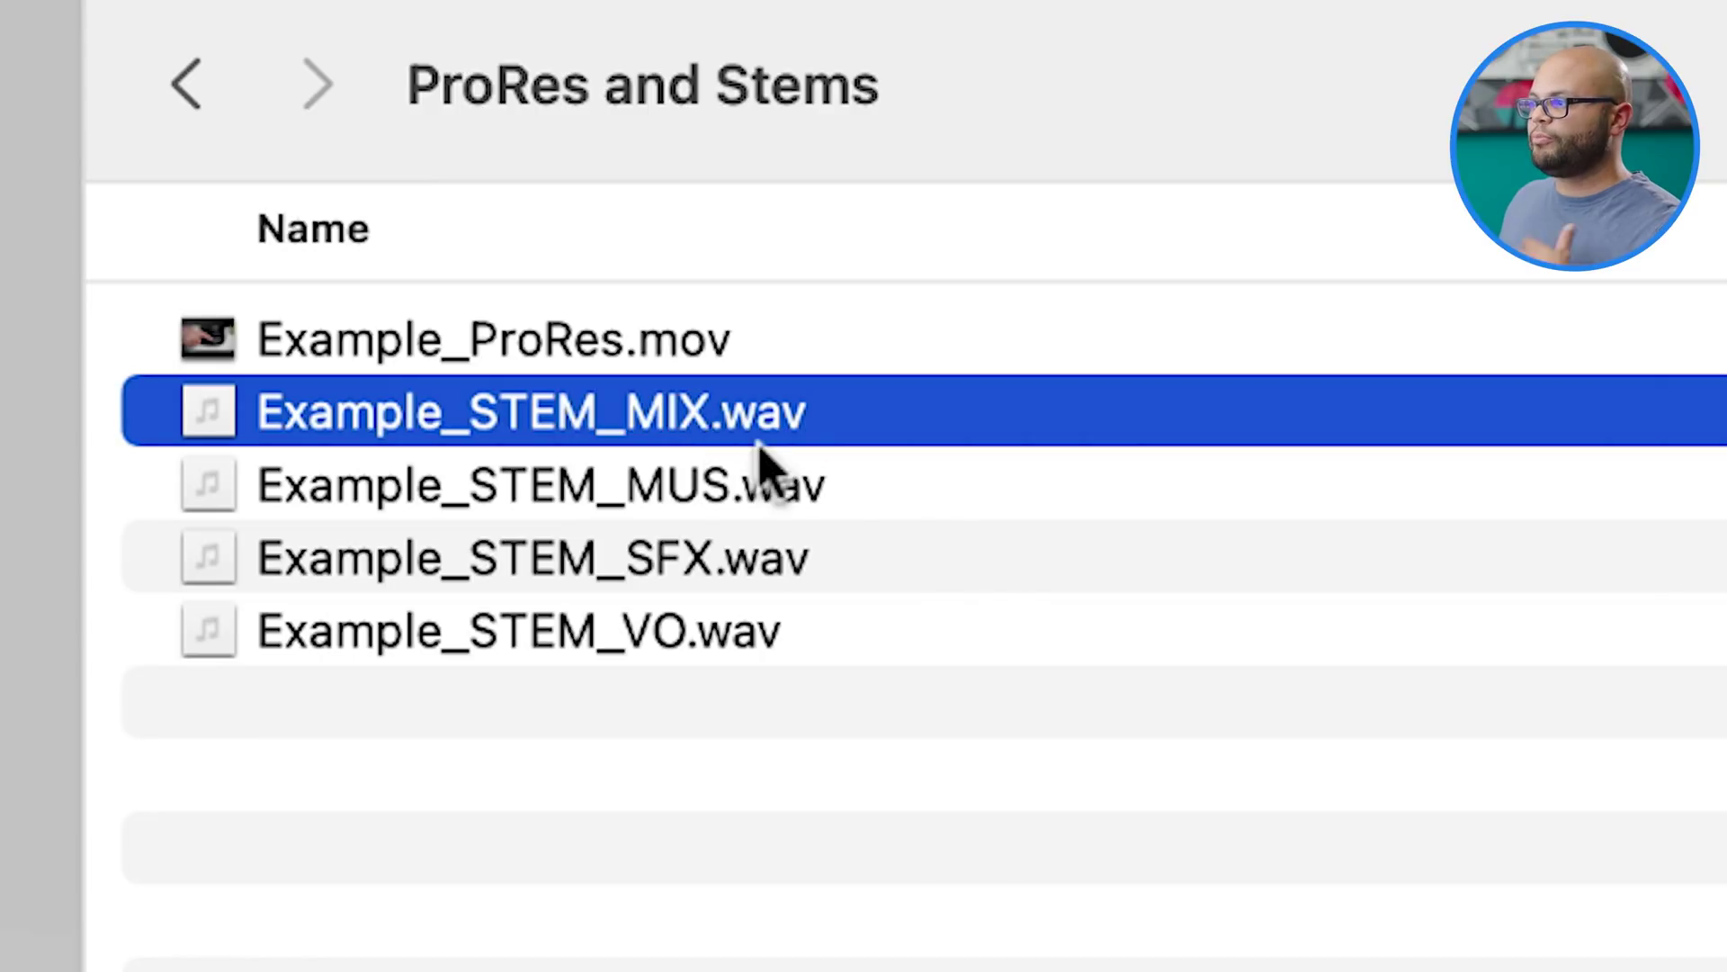
left_click(753, 511)
left_click(751, 556)
left_click(738, 640)
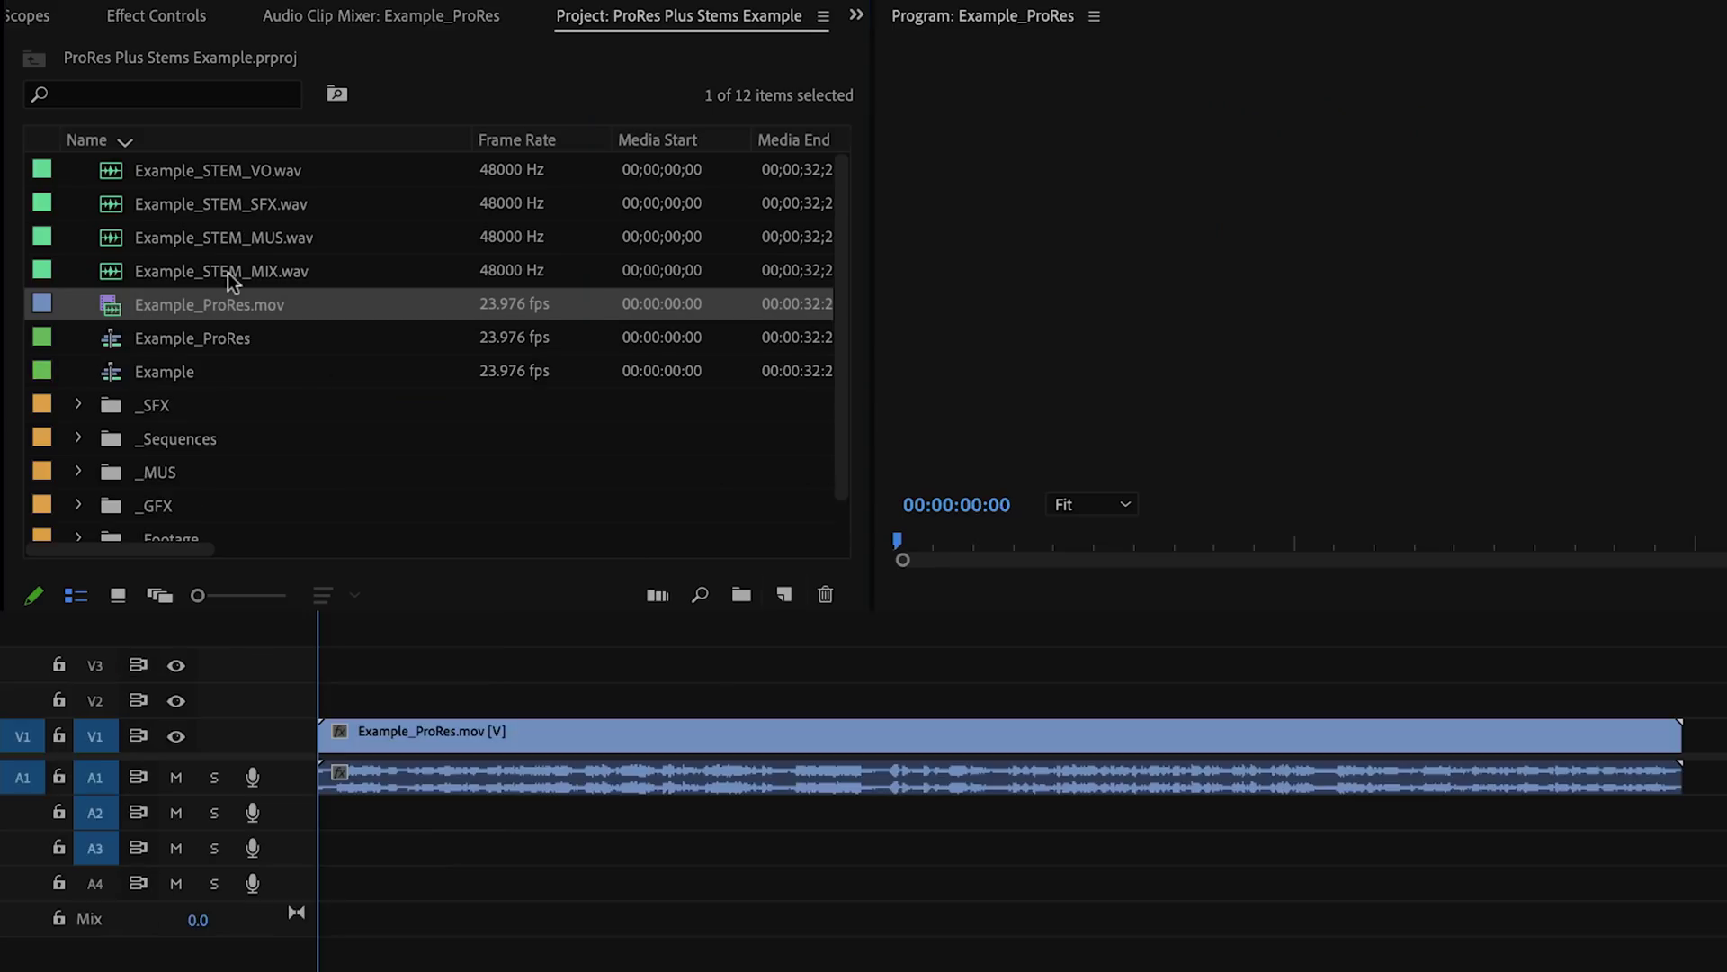
- Place the MIX, MUS, SFX and VO stems on audio tracks A1–A4
left_click_drag(113, 179, 159, 423)
left_click_drag(324, 781, 324, 781)
left_click_drag(265, 242, 317, 267)
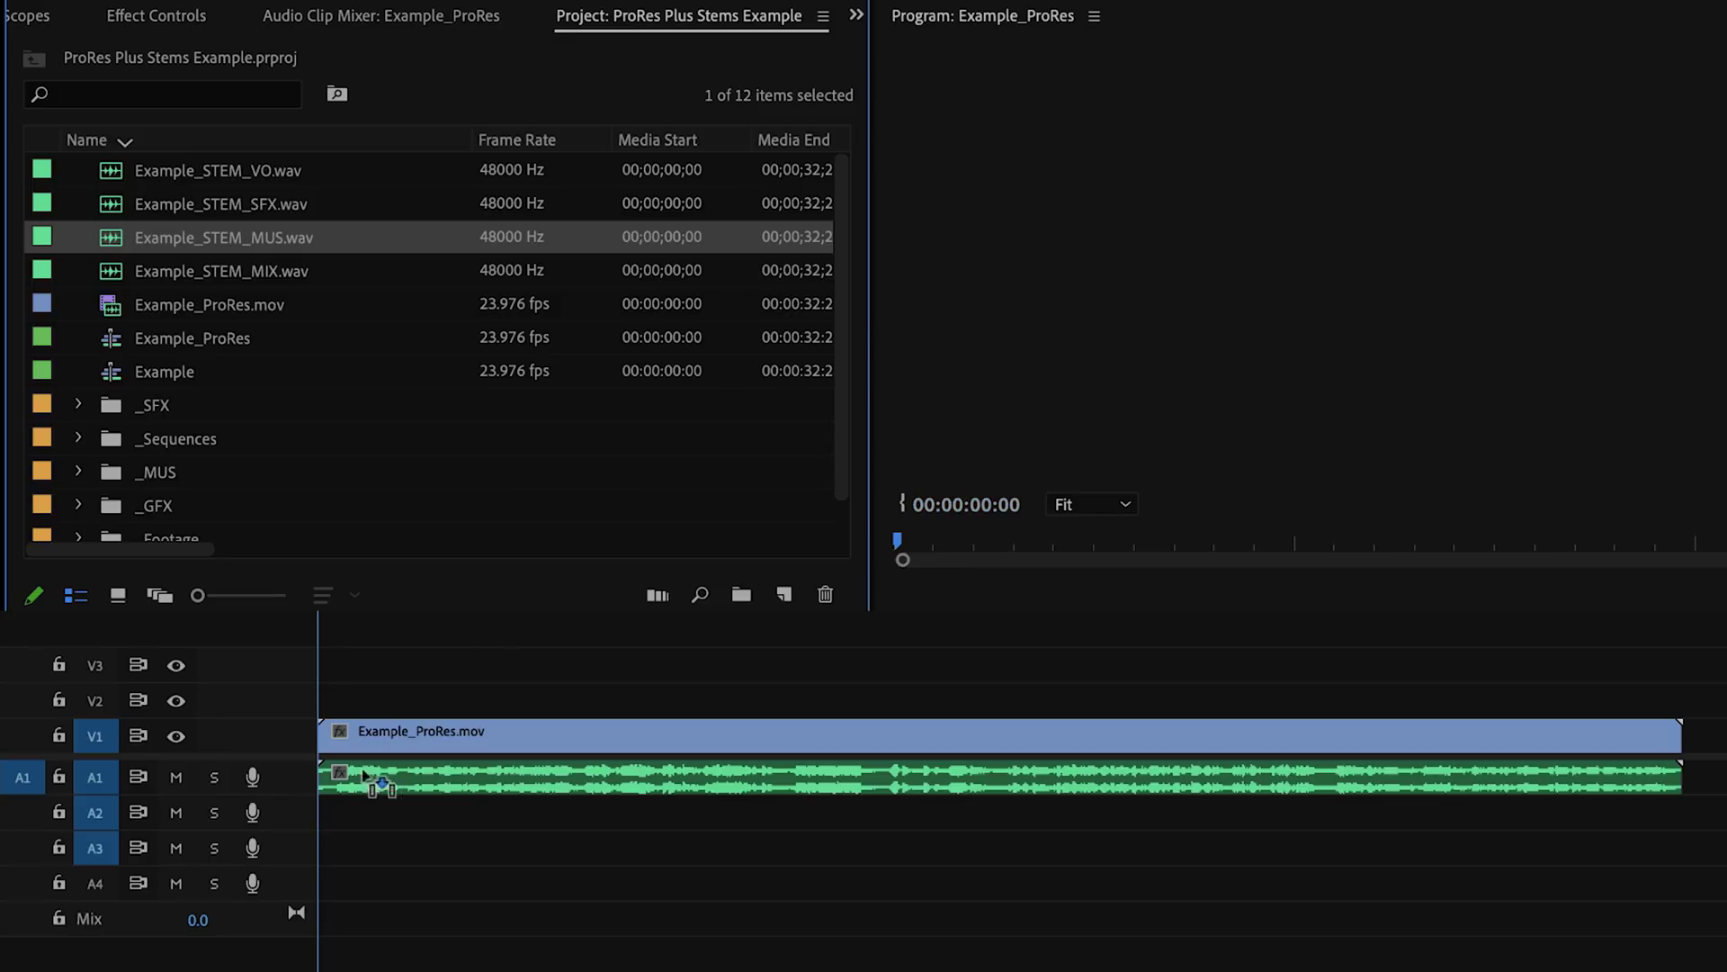
left_click_drag(364, 775, 340, 814)
left_click_drag(238, 205, 324, 859)
left_click_drag(207, 171, 333, 886)
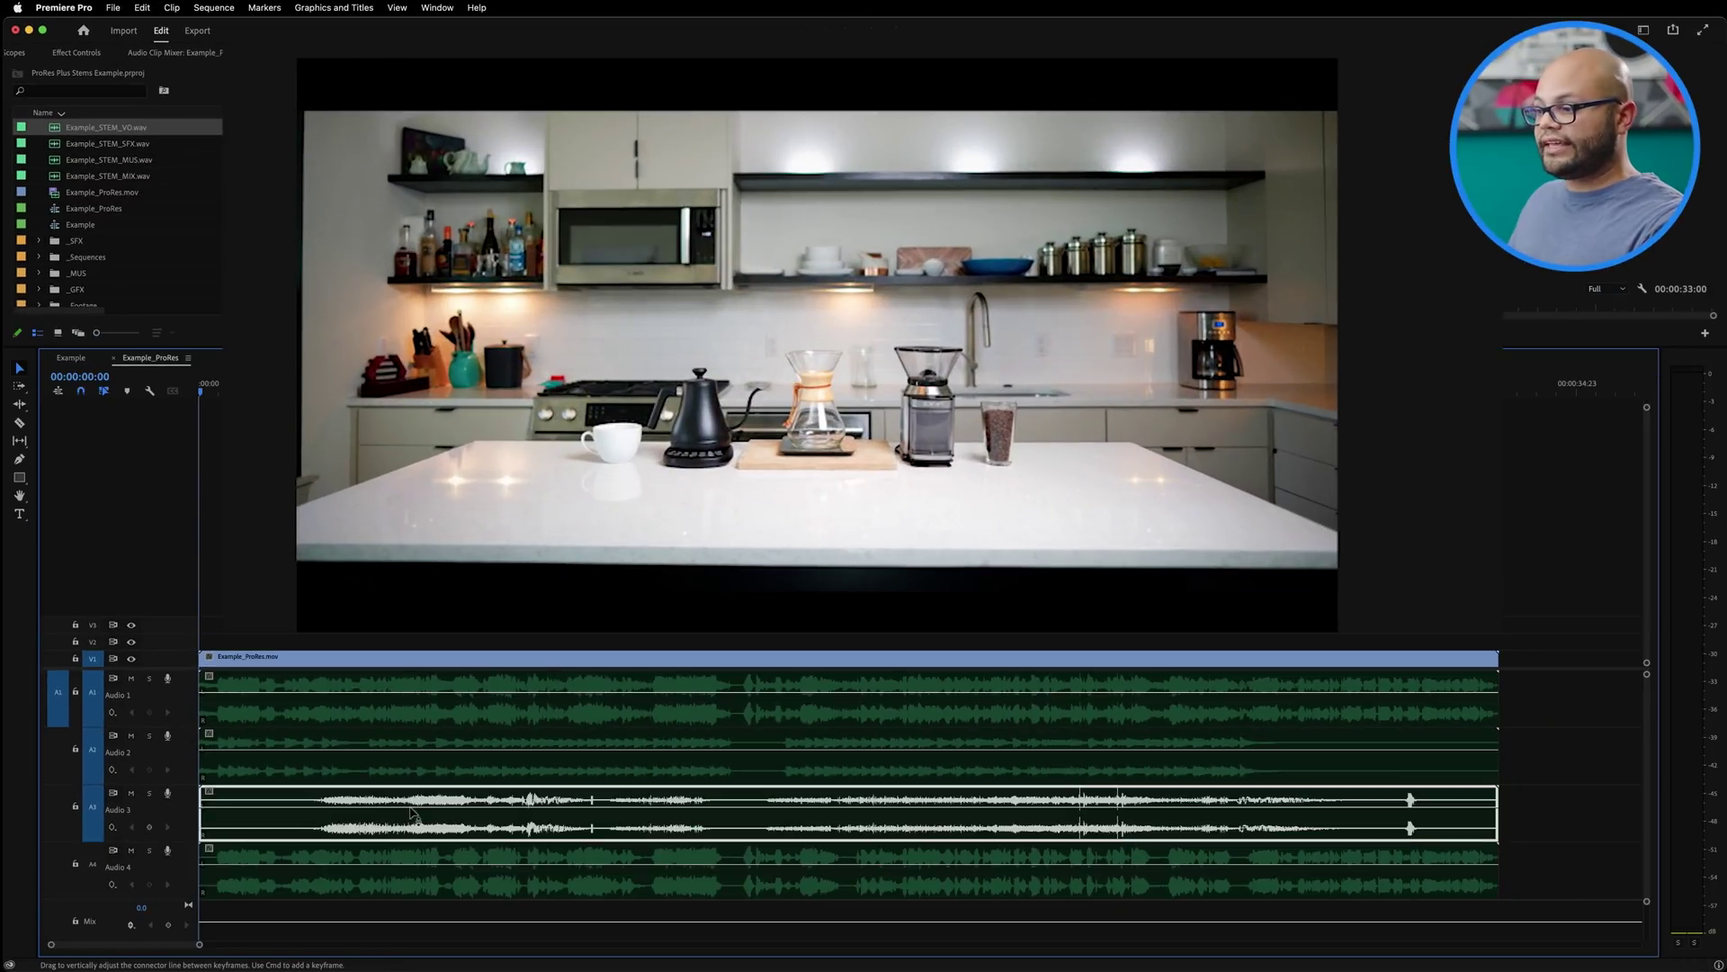
- Select the A3 and A4 clips and play the sequence to check the stems stay in sync
left_click(394, 809)
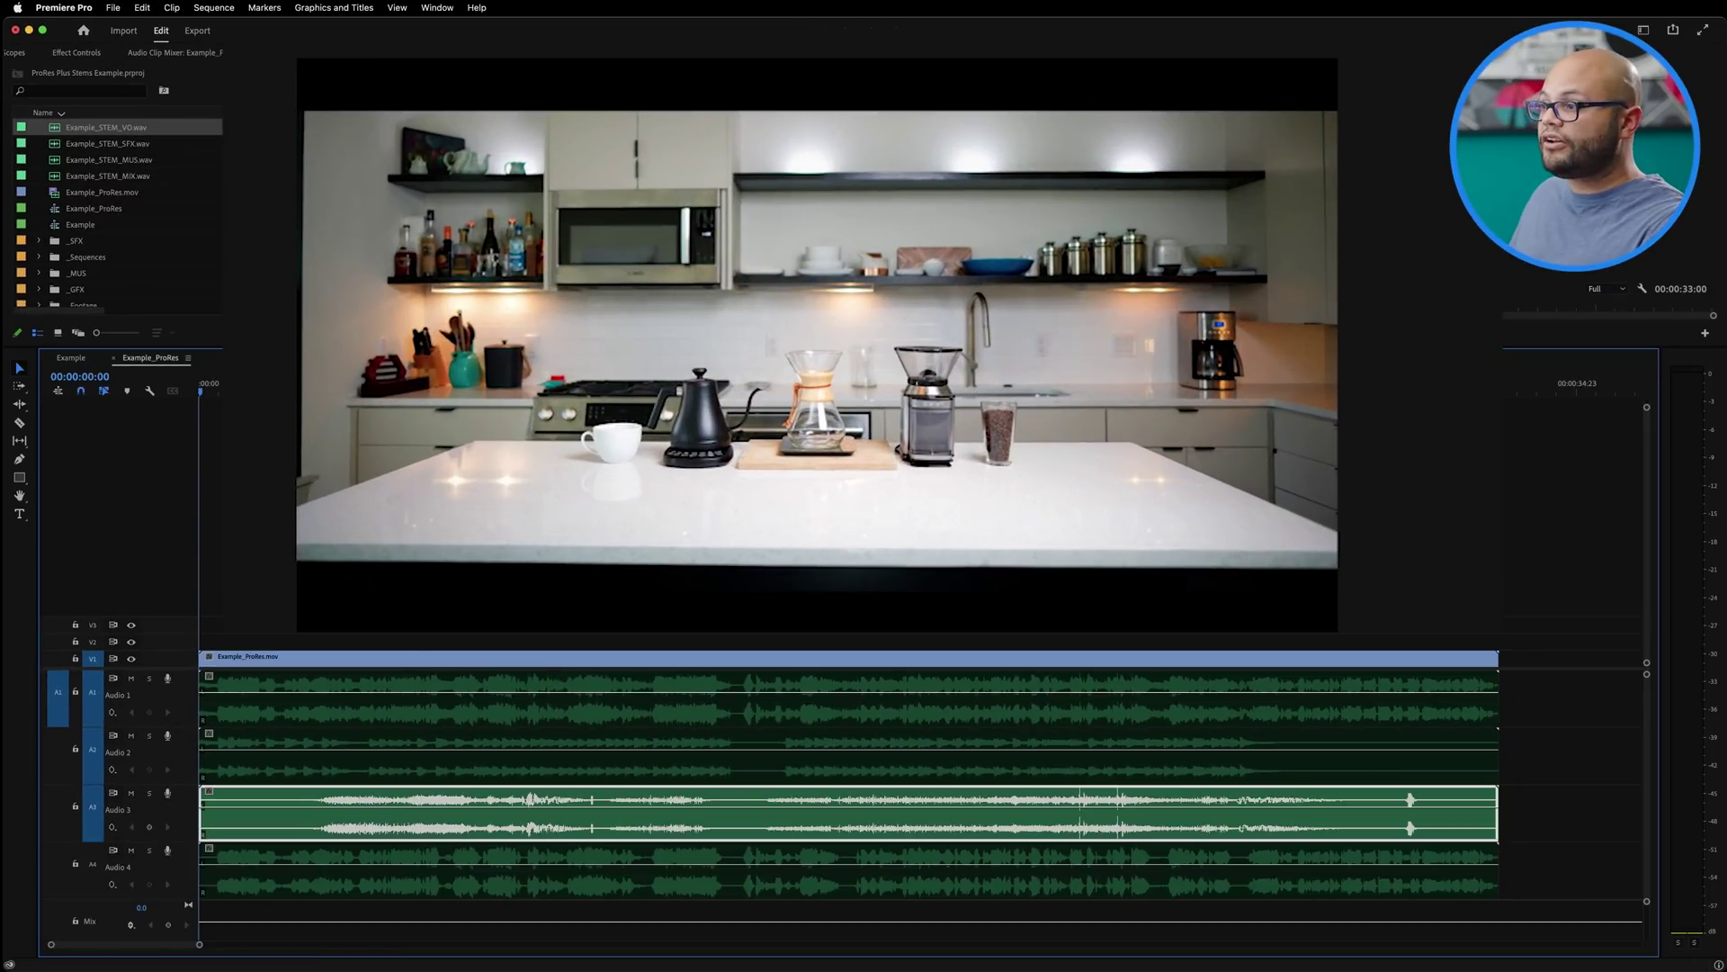
key("space")
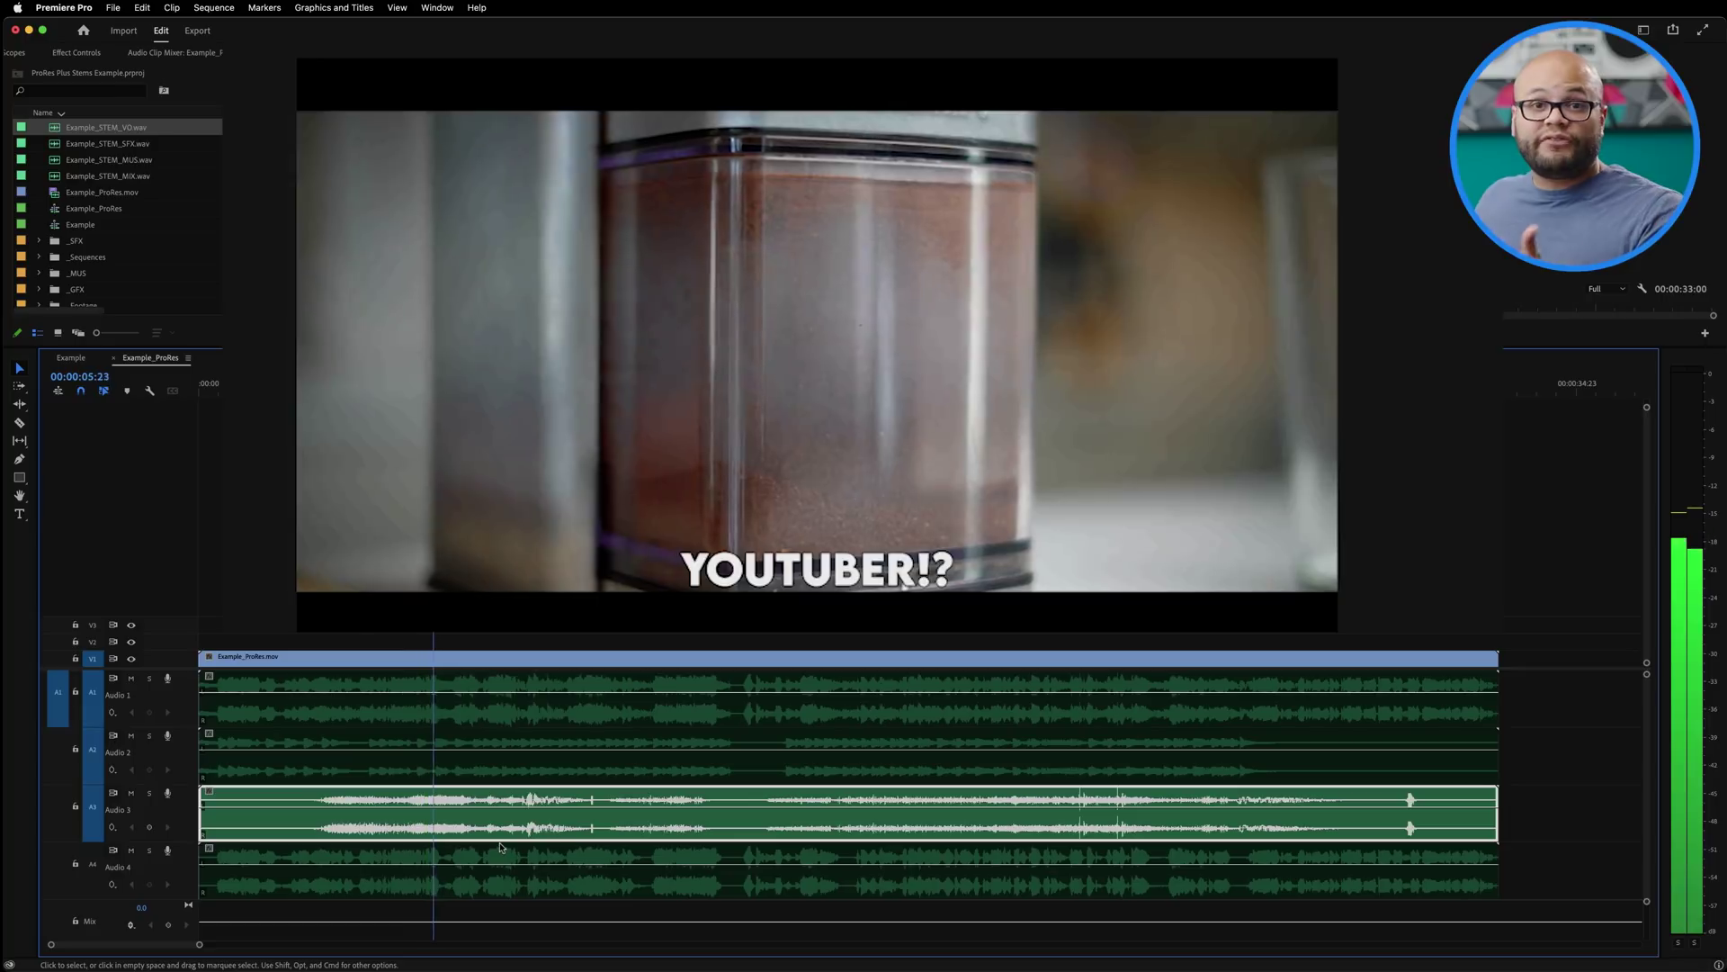
left_click(527, 873)
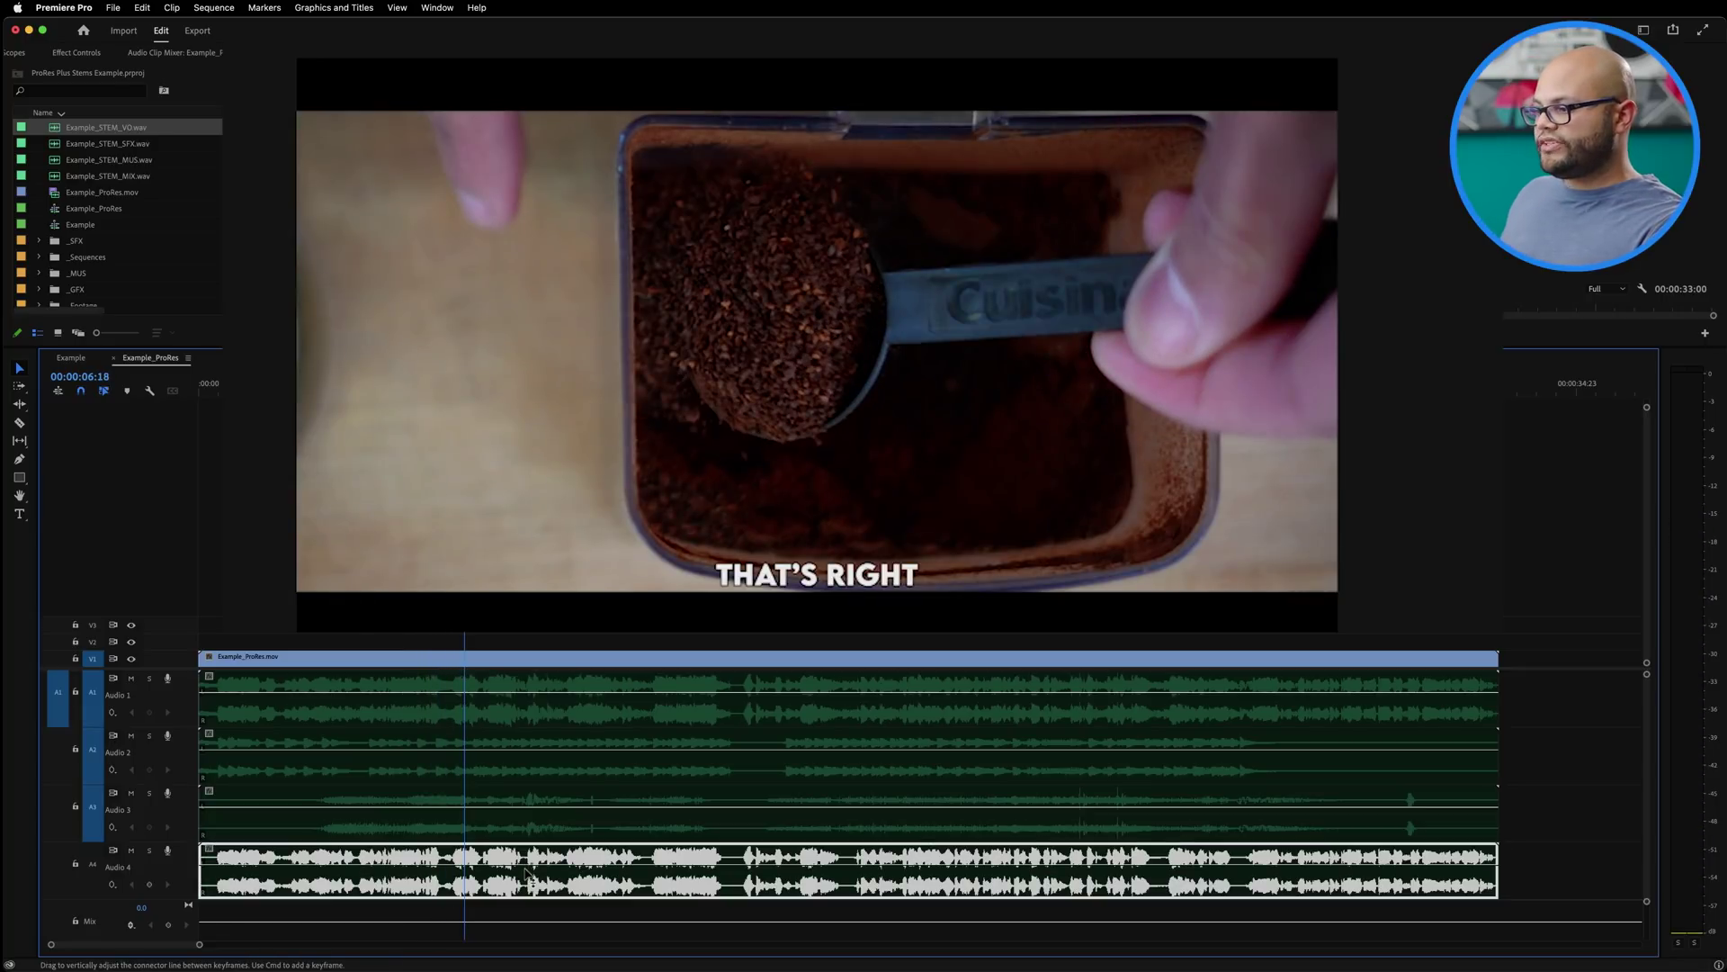
key("space")
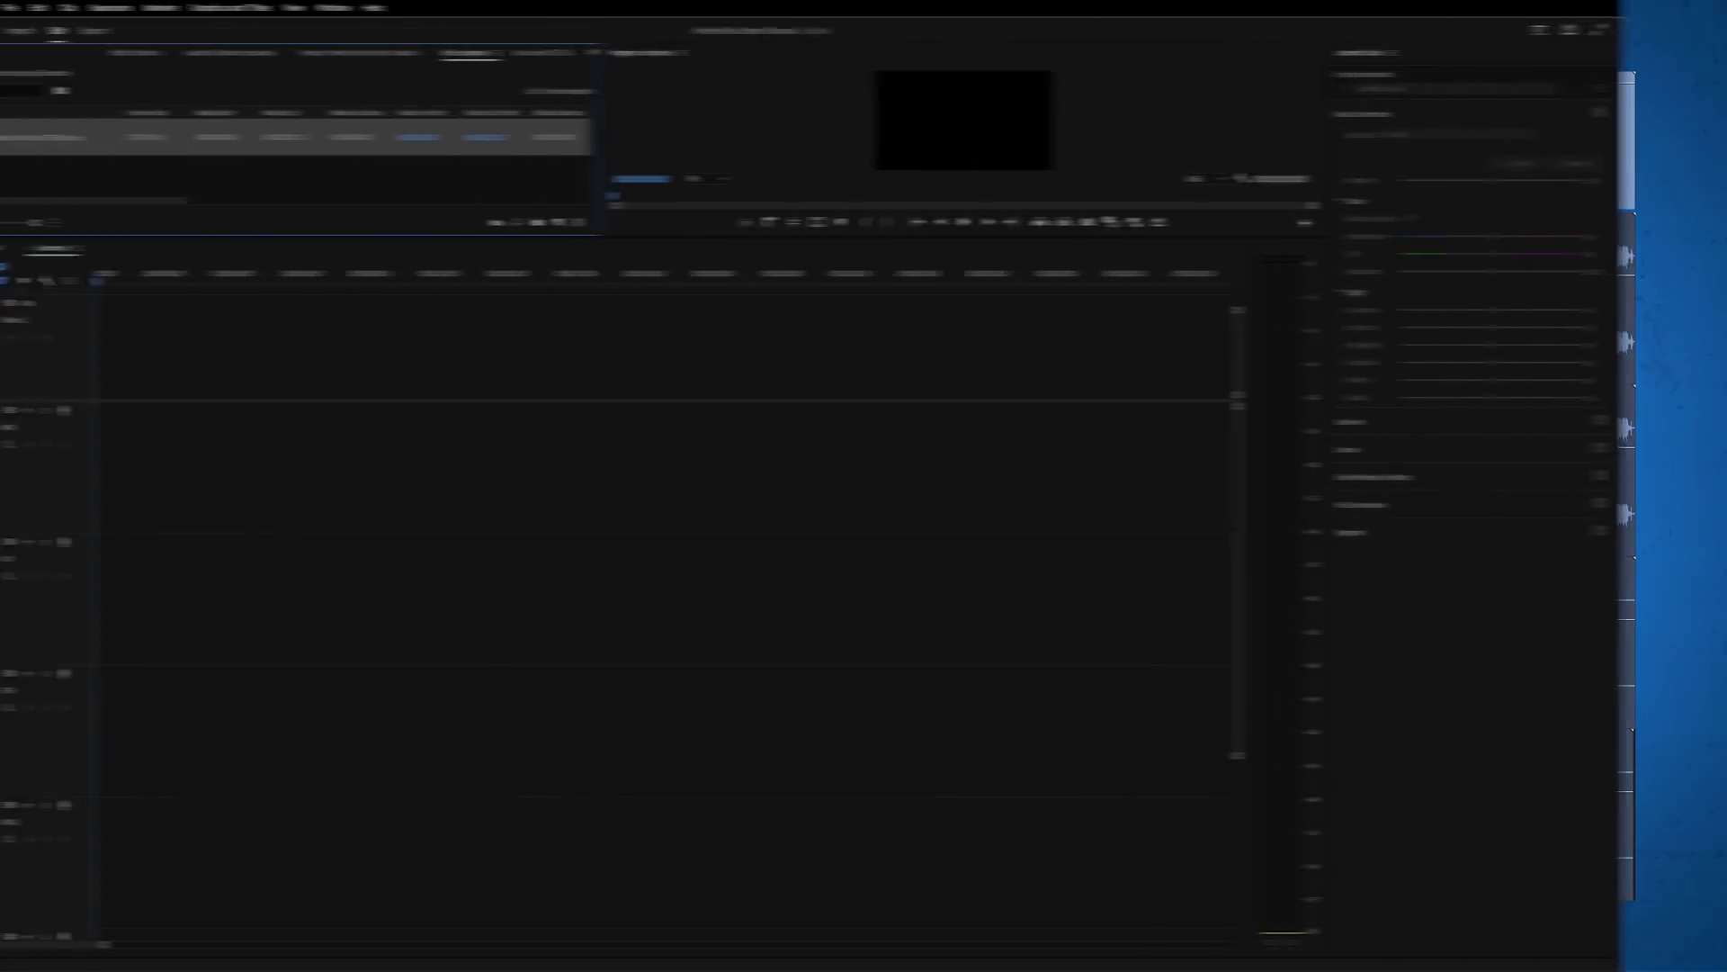
- Drop ProRes MIX and STEMS.mov into the Example timeline and select its linked clip
left_click_drag(189, 286, 197, 333)
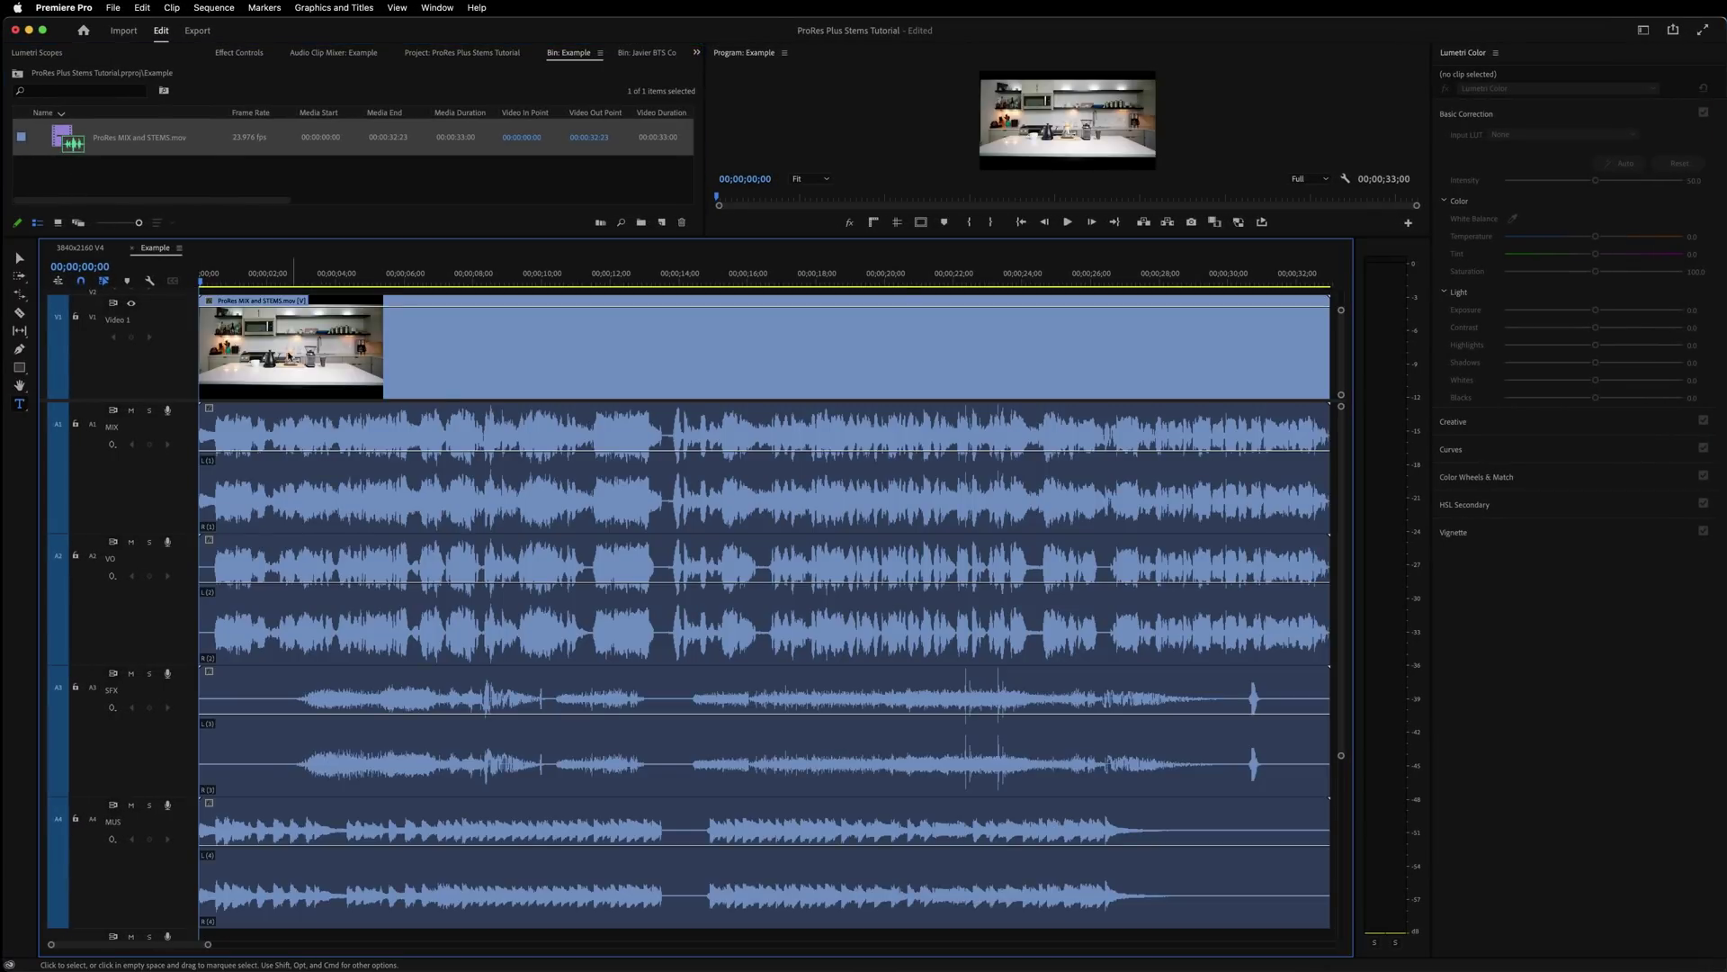
left_click(898, 379)
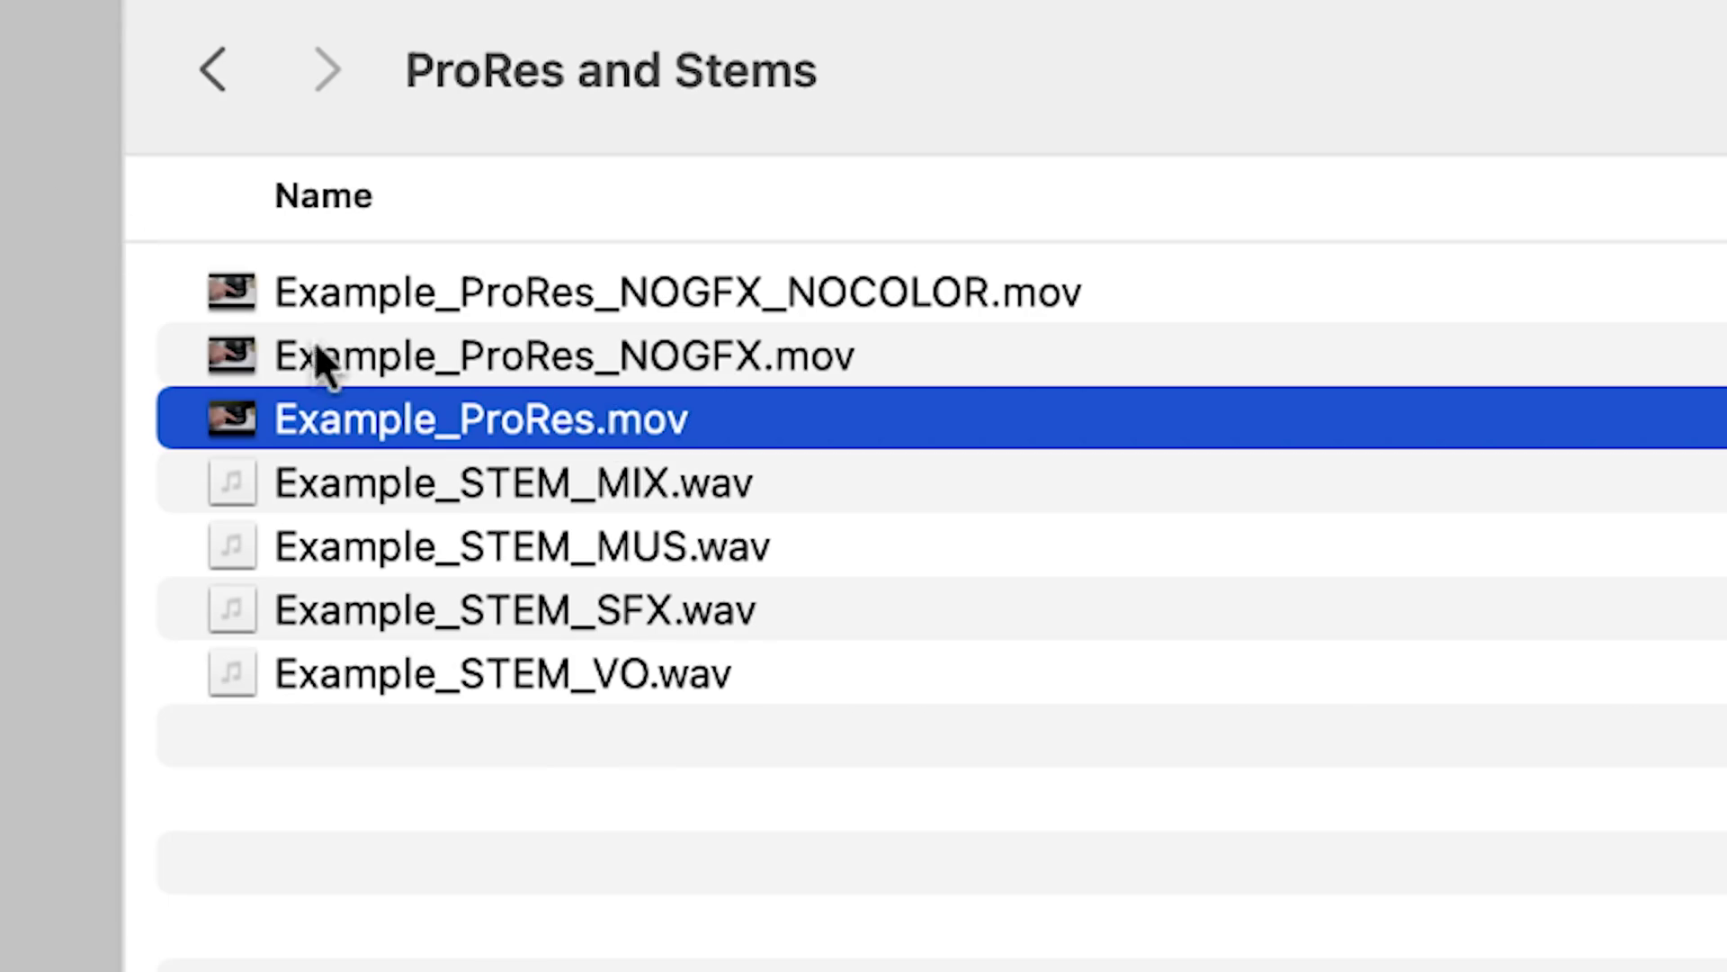
- Drag Example_ProRes.mov and the four 48000 Hz STEM WAV files from Finder into the Project panel
left_click_drag(582, 407, 413, 397)
left_click(981, 288)
left_click(977, 349, "shift")
left_click_drag(977, 348, 443, 450)
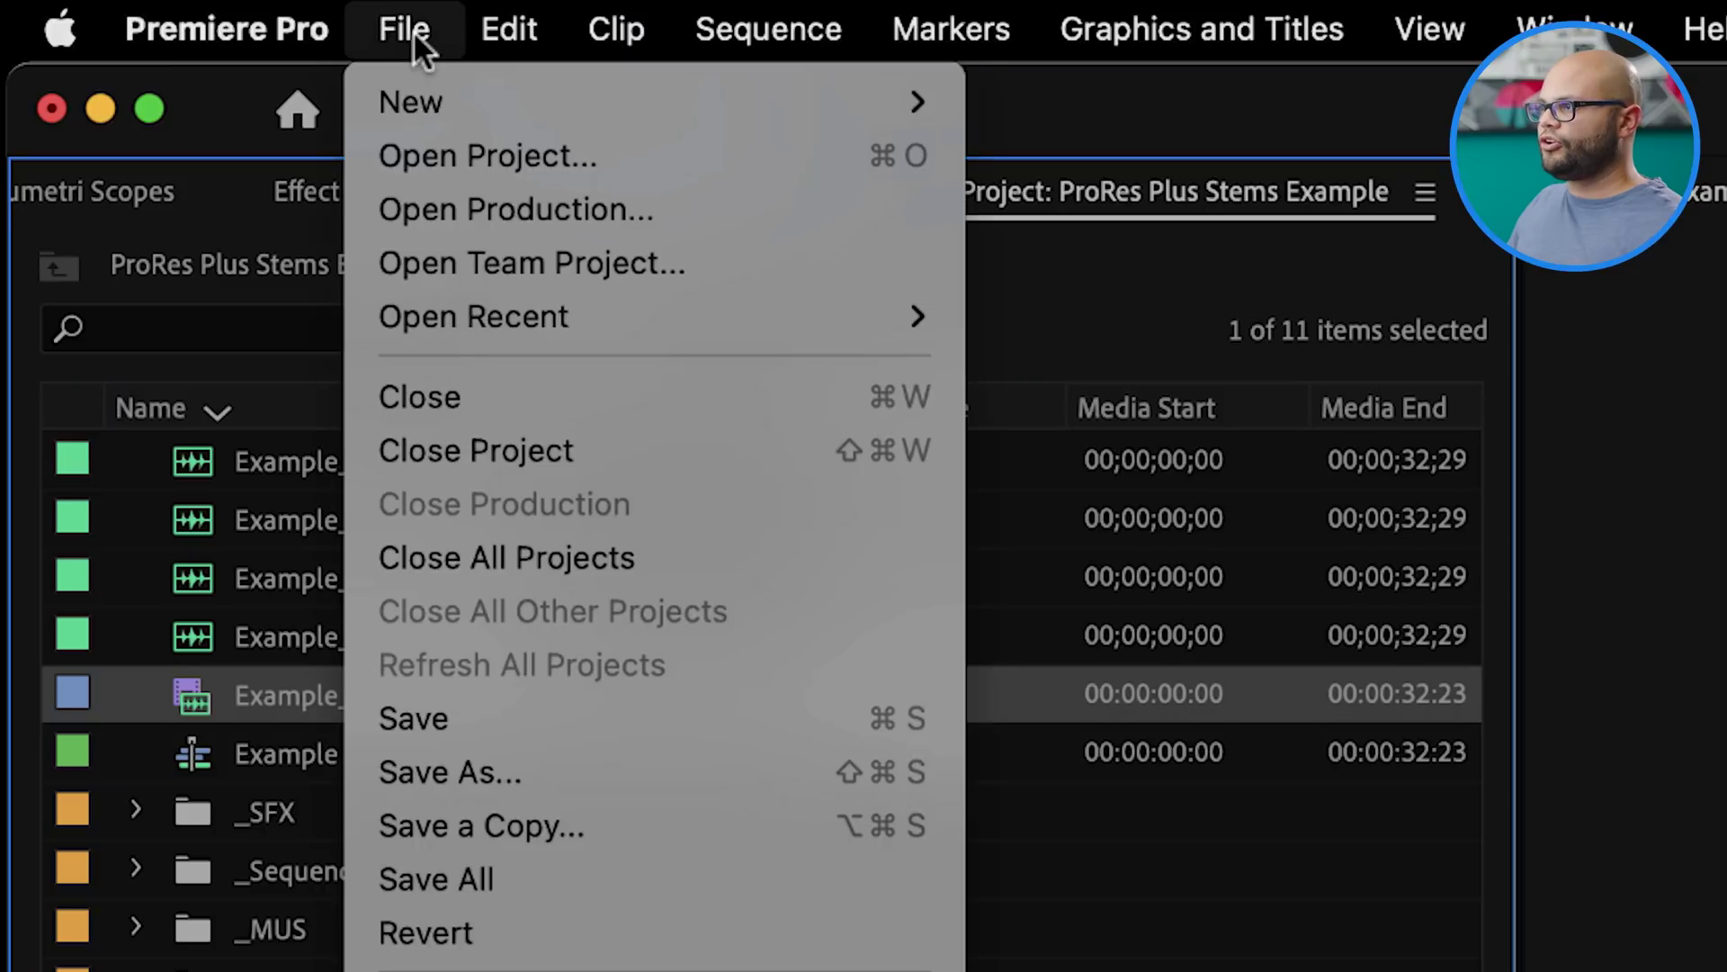
- Start a new sequence from the 4K HD 16x9 23.976 preset and check its 3840×2160 Rec. 709 settings
mouse_move(448, 90)
left_click(1408, 263)
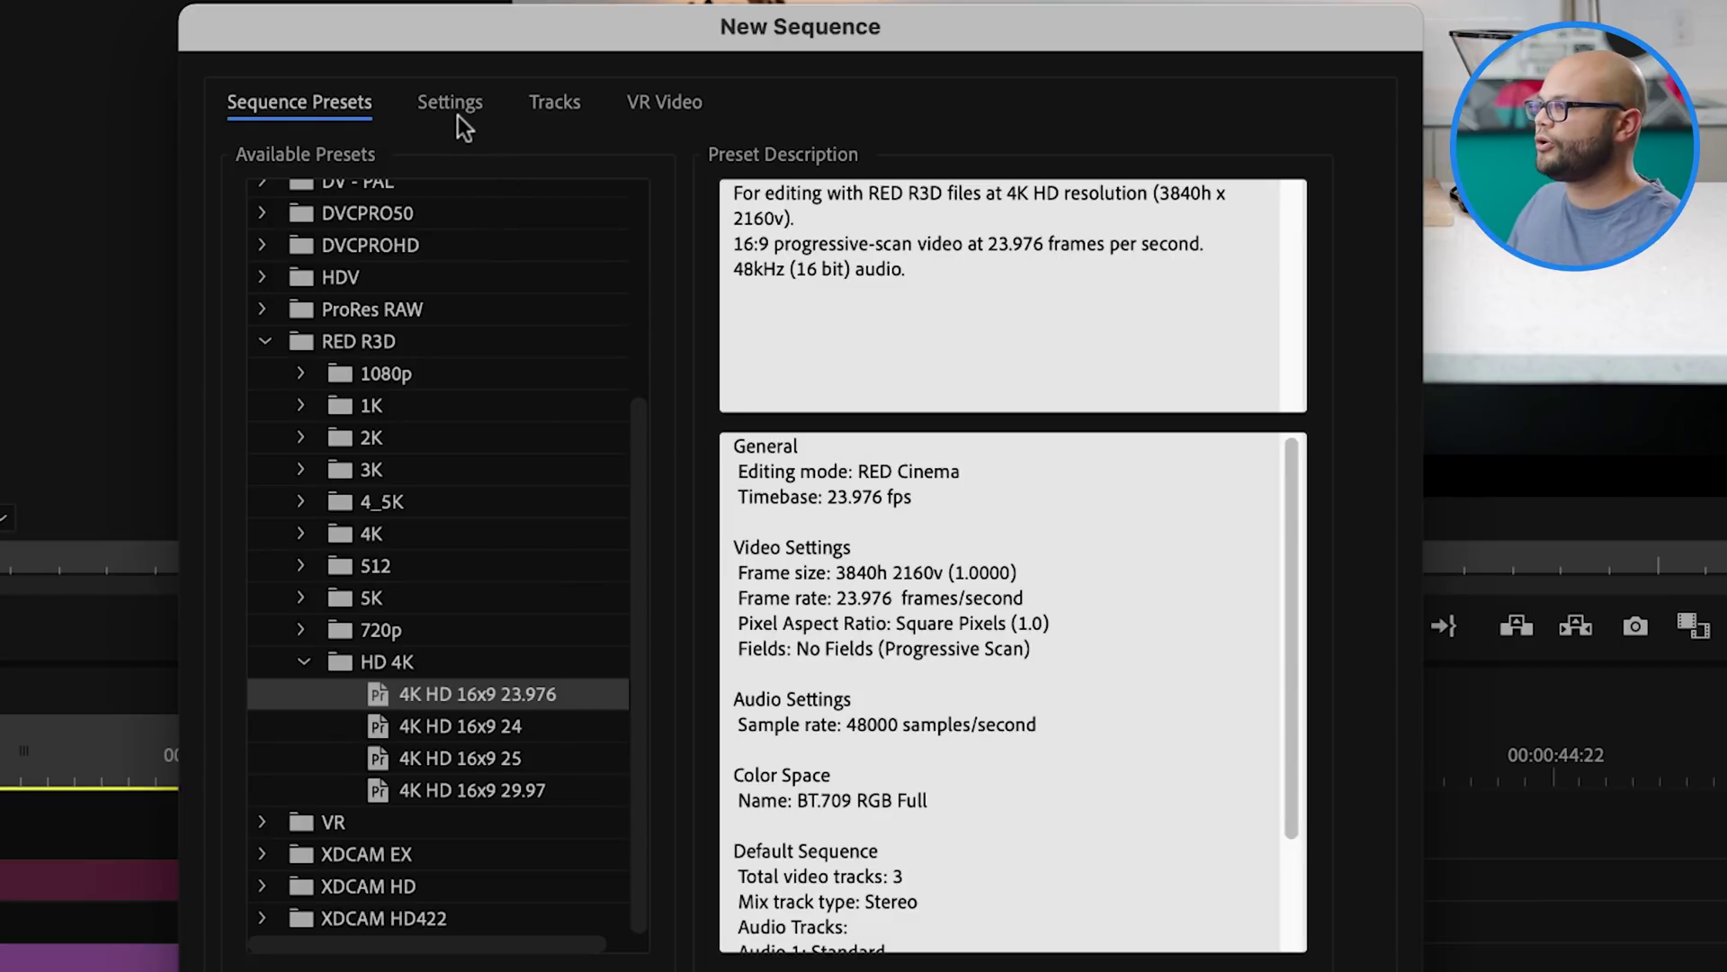
left_click(455, 107)
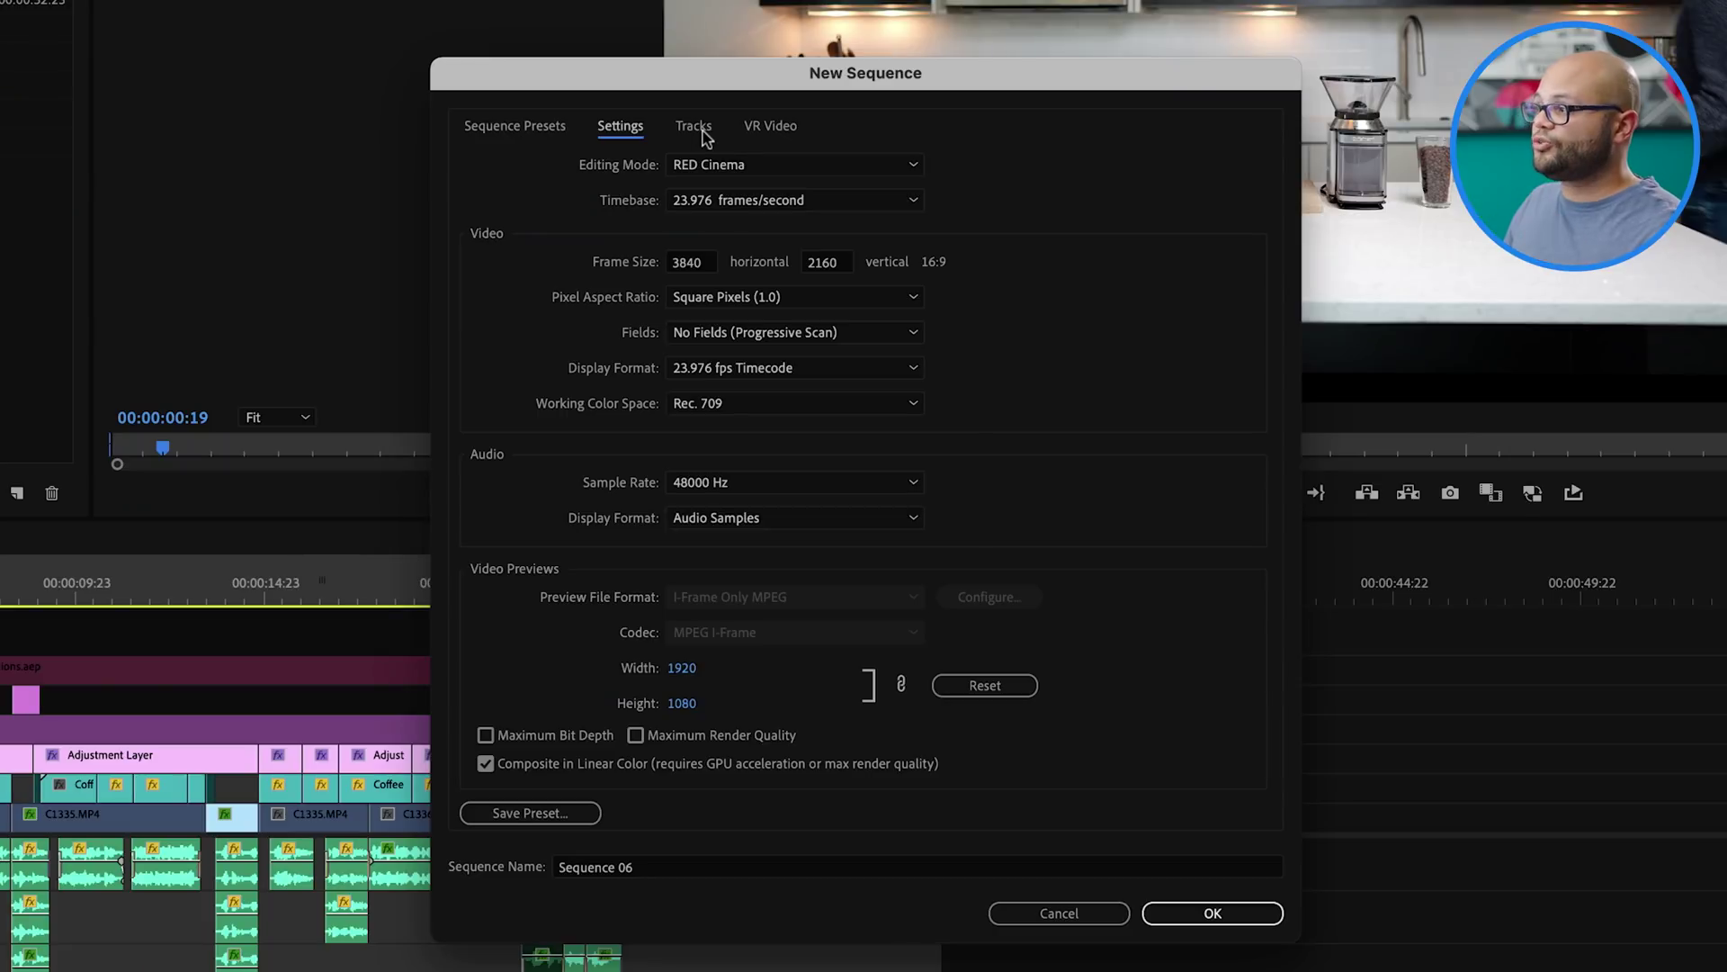
left_click(707, 135)
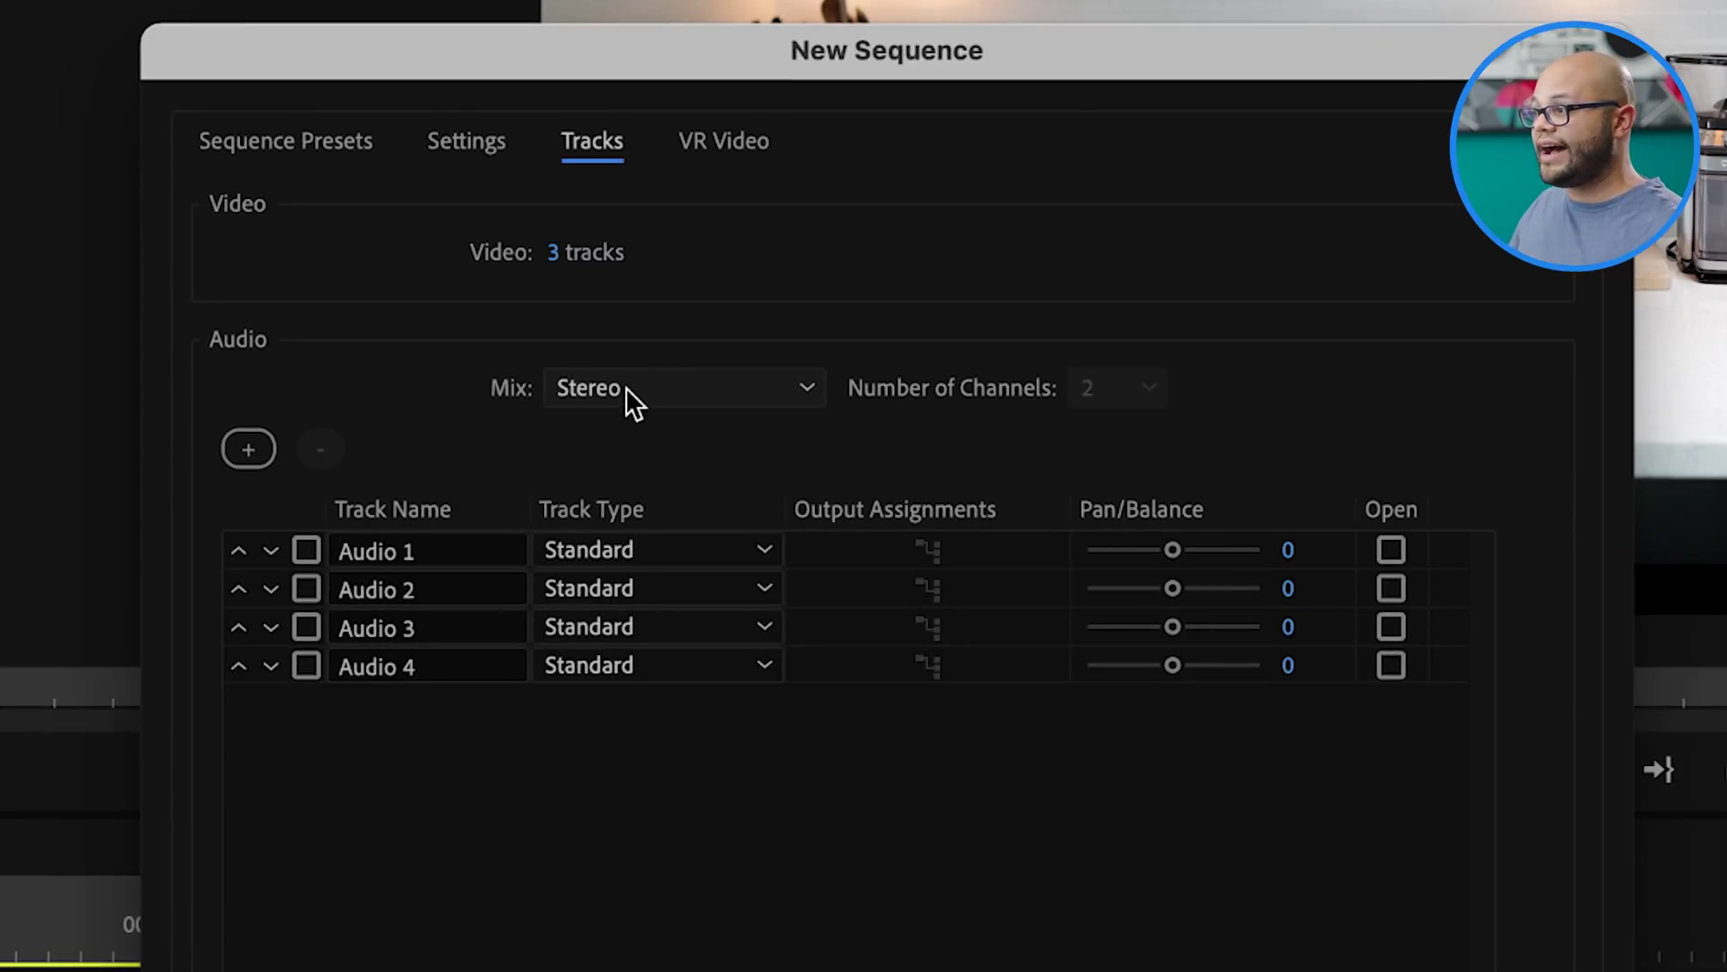
- Set the sequence audio mix to Multichannel with 8 channels
left_click(624, 387)
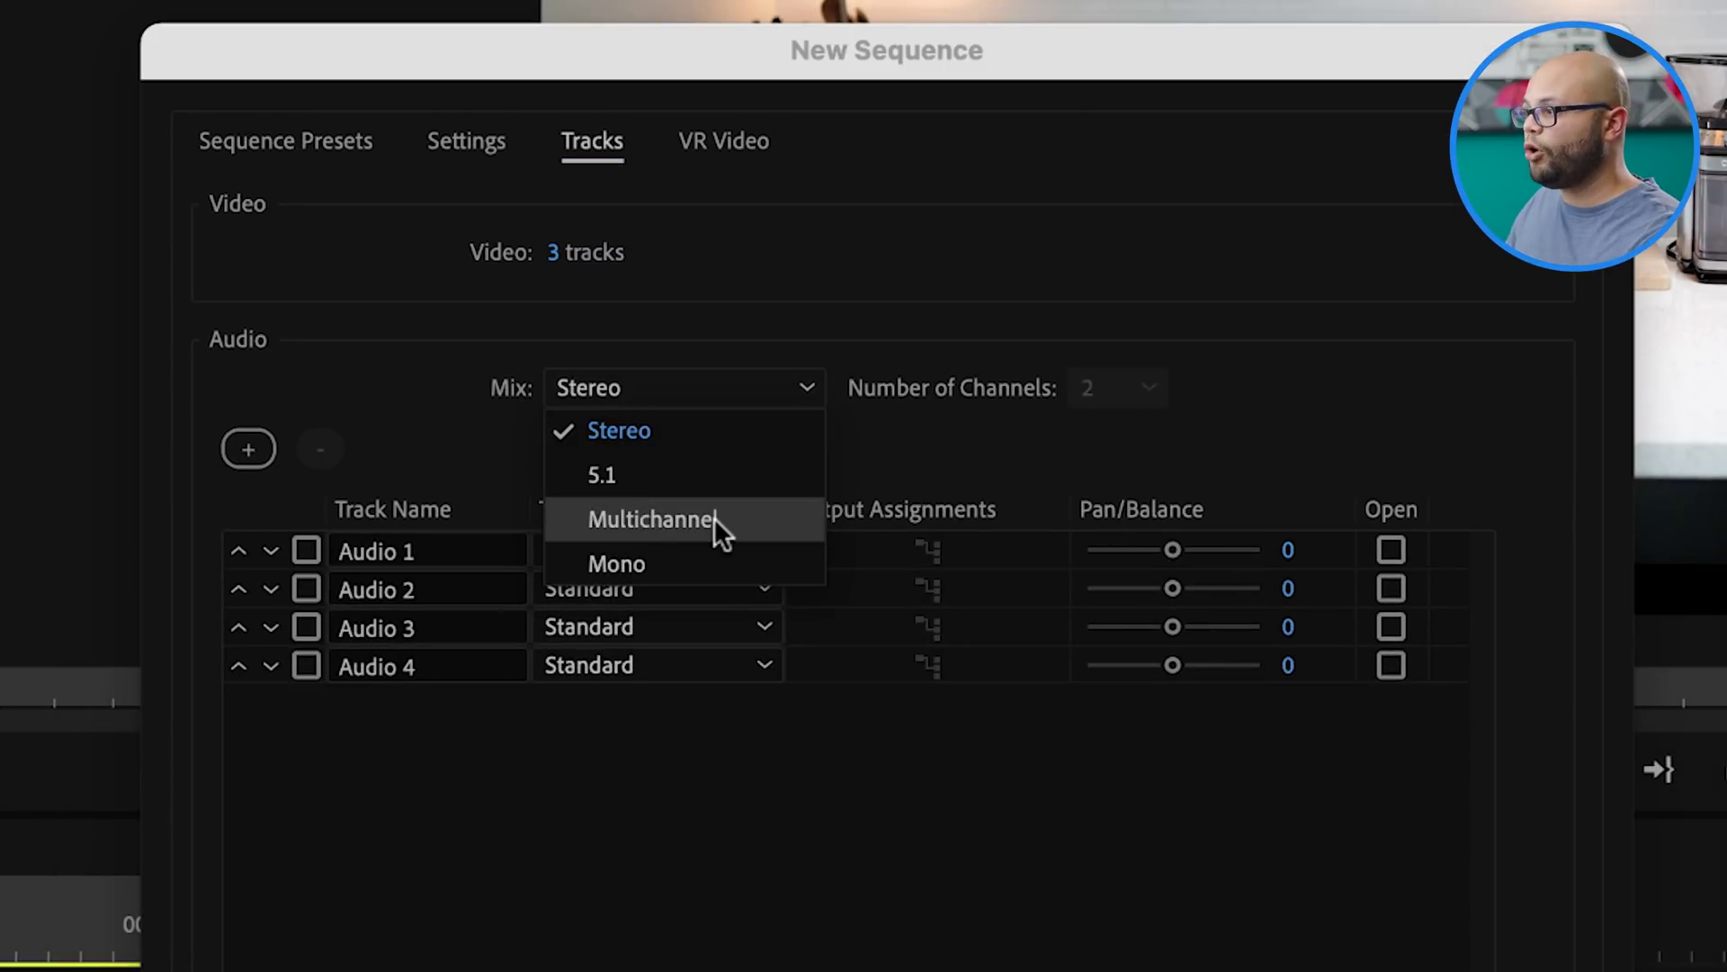
left_click(656, 519)
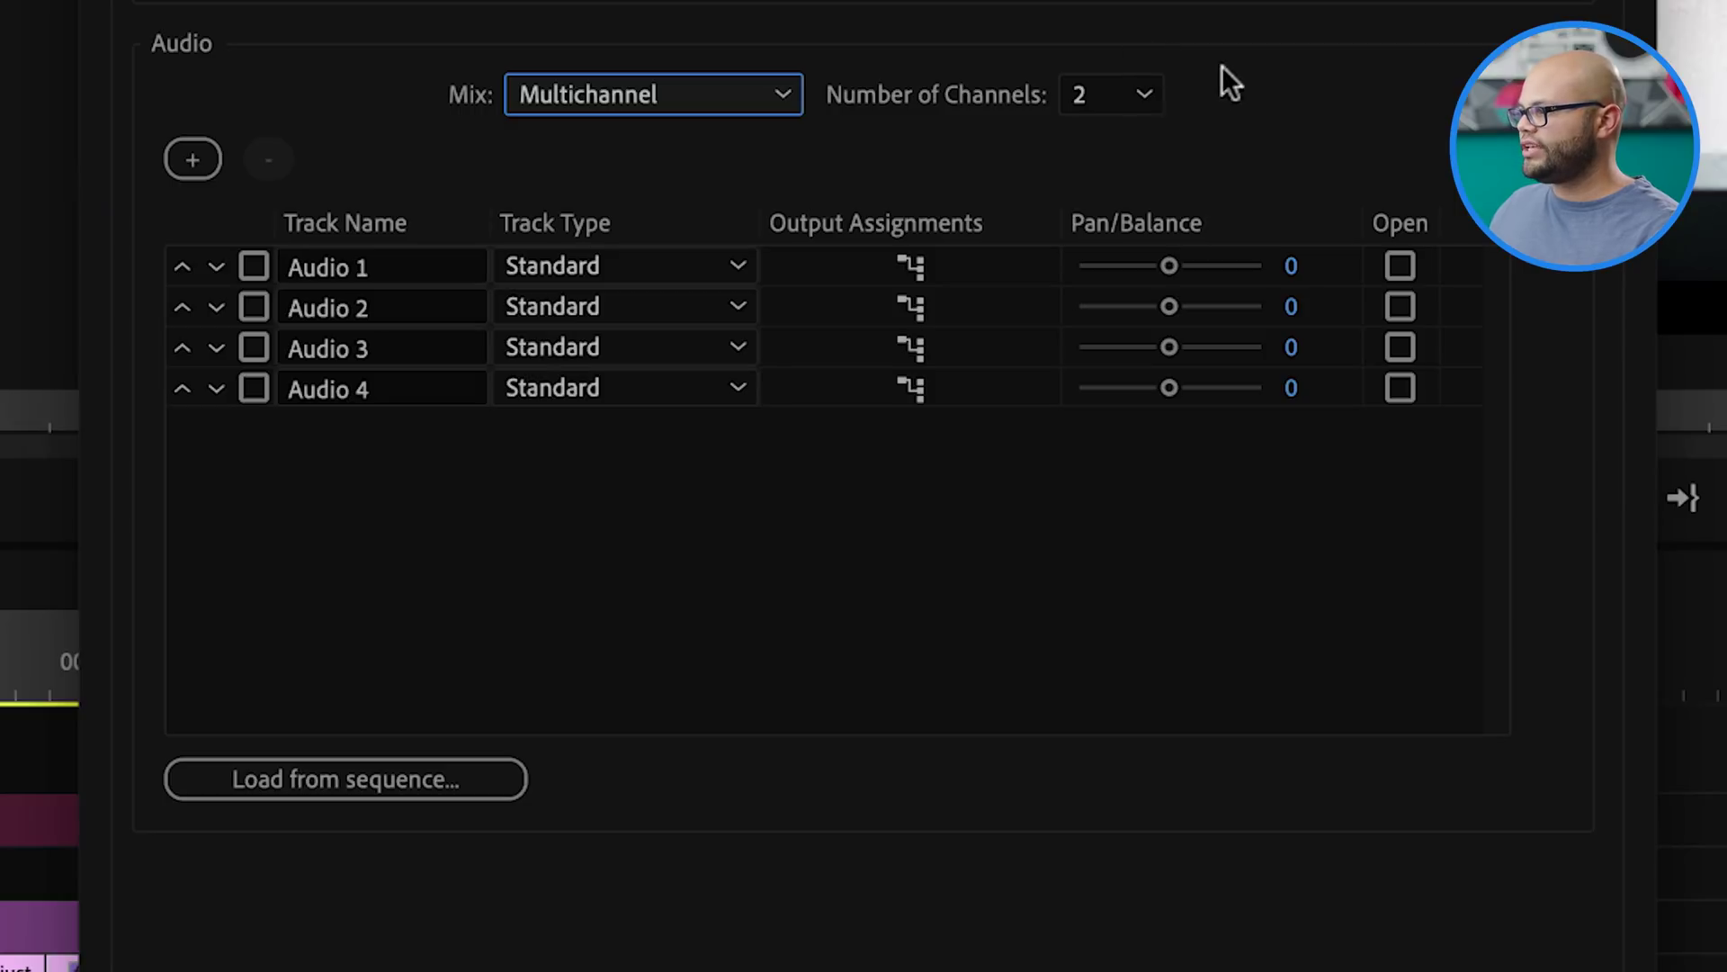
left_click(1148, 96)
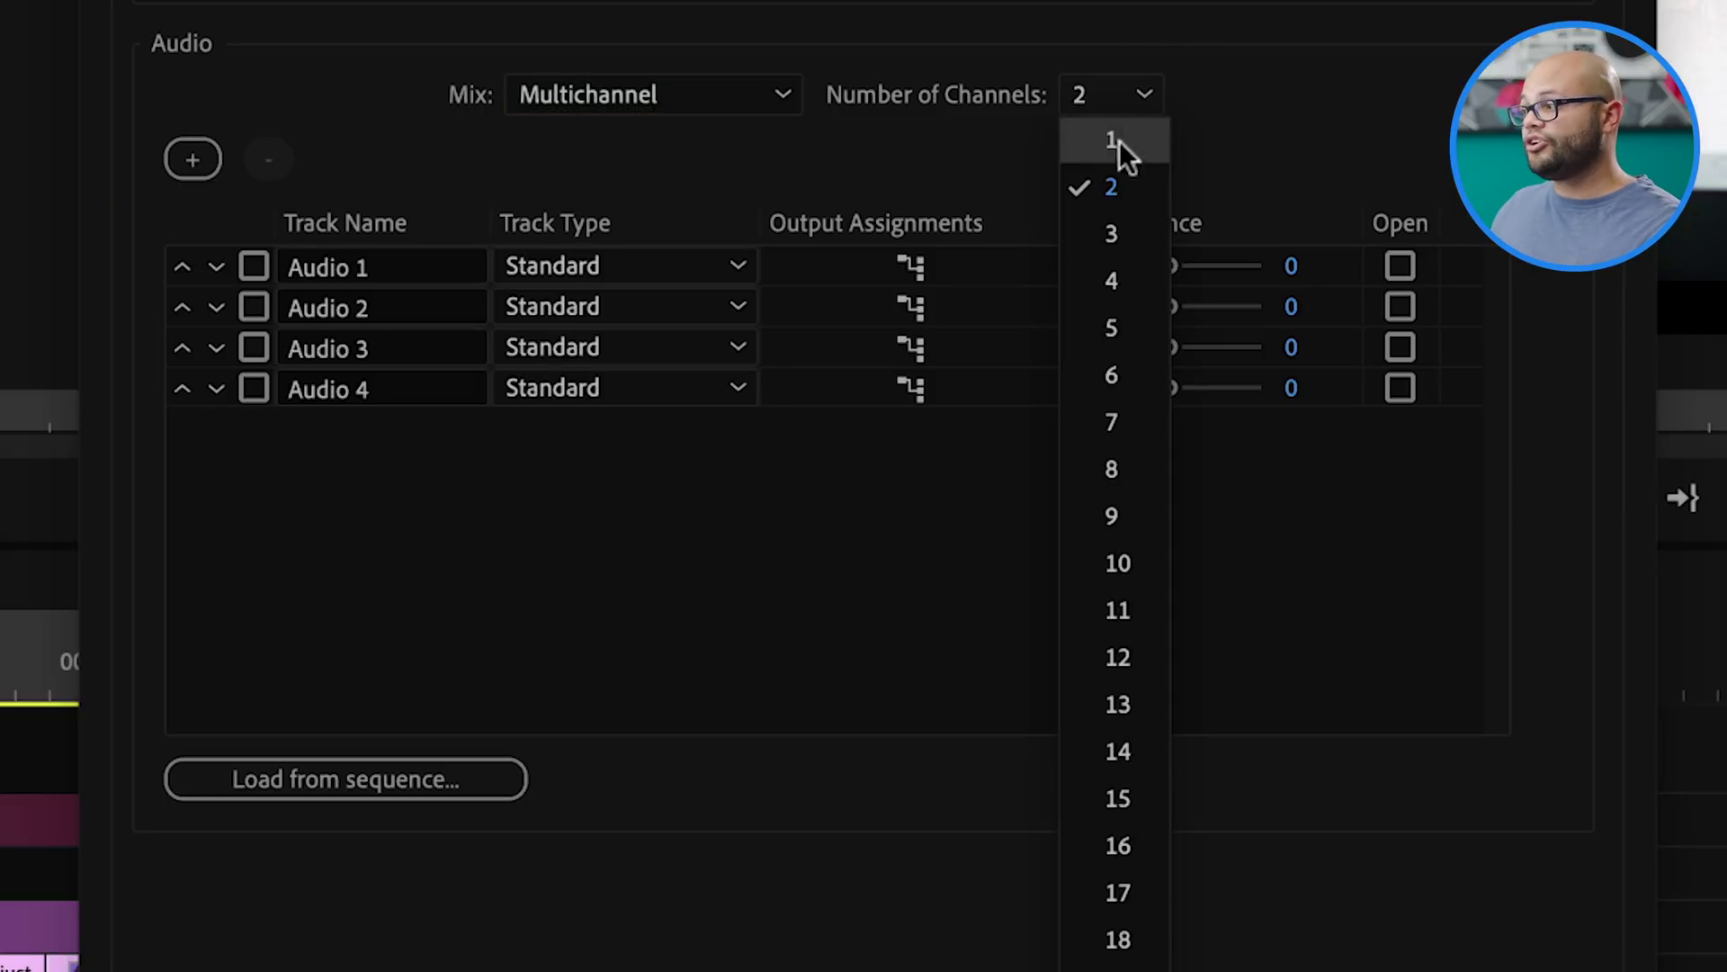
left_click(1110, 464)
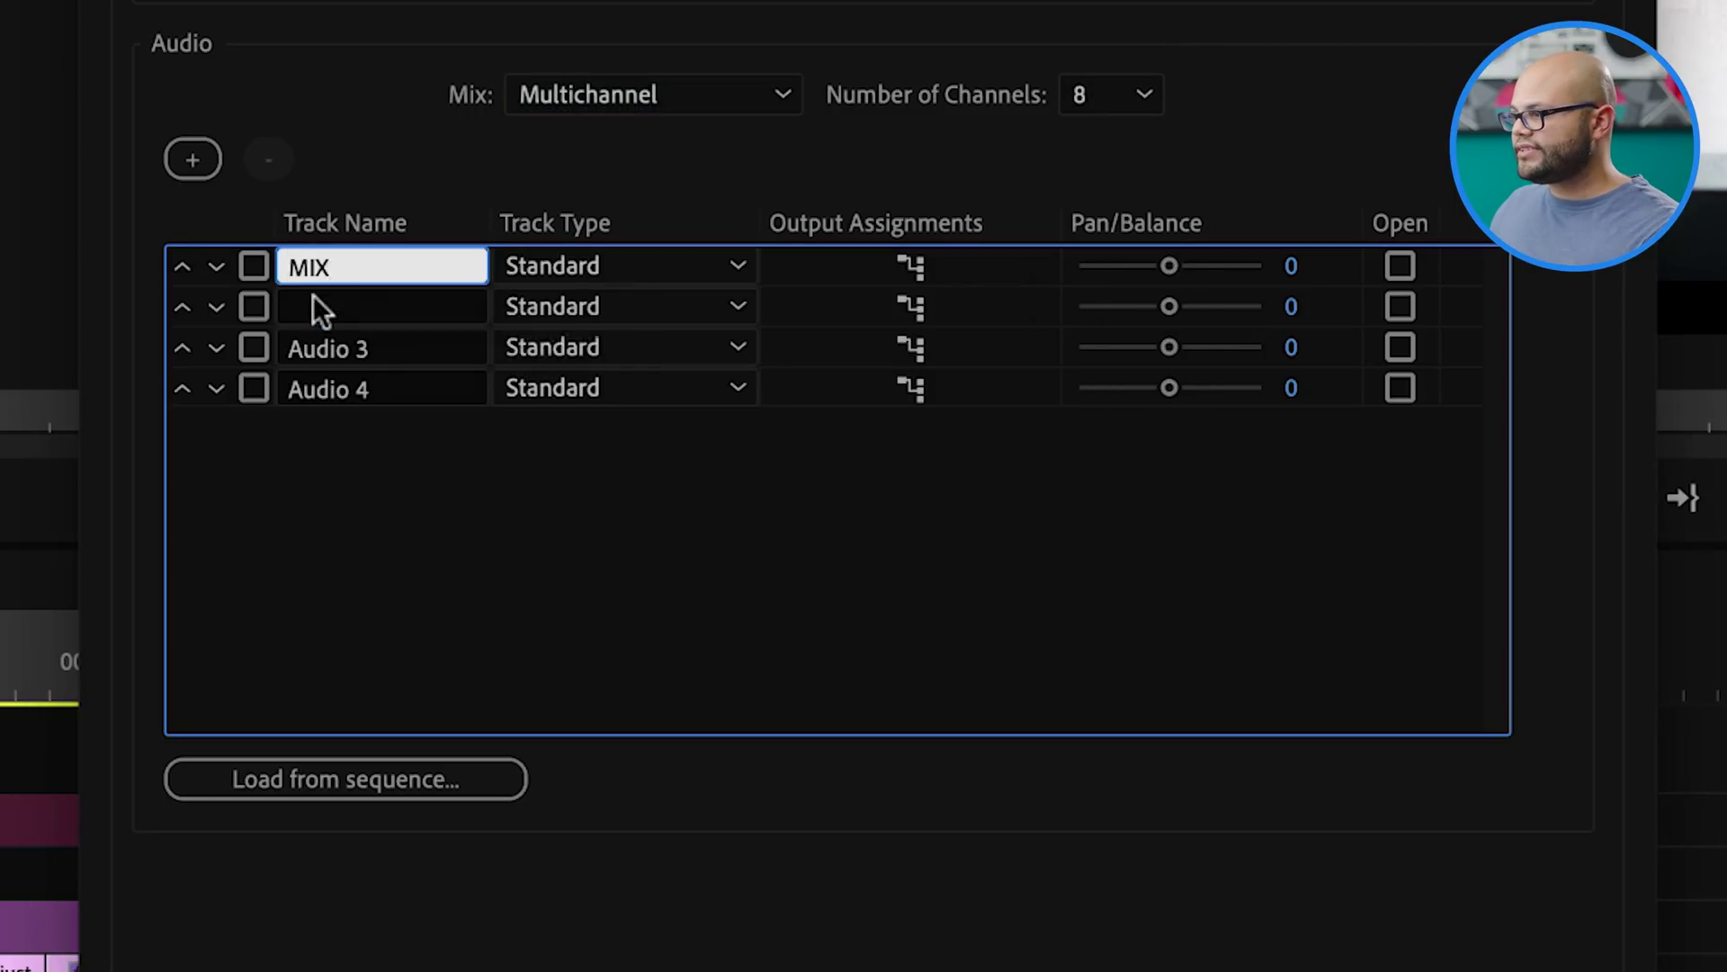
- Rename audio tracks 2, 3 and 4 to VO, SFX and MUS
left_click(312, 297)
type("VO")
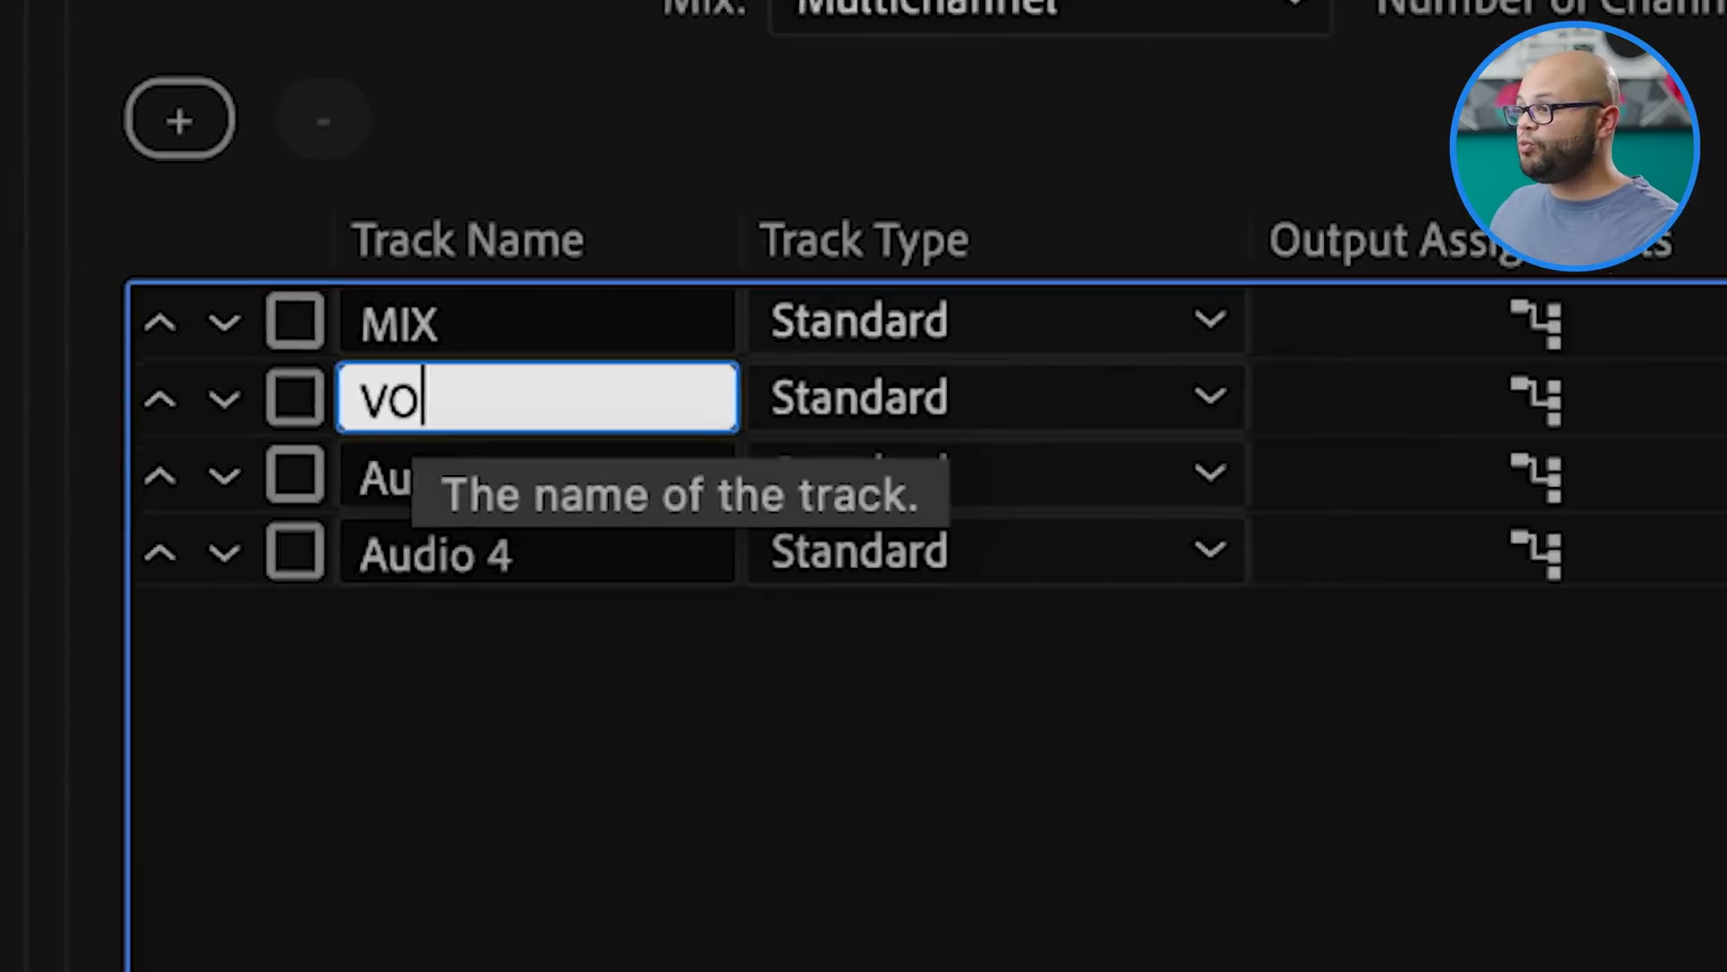
left_click(308, 351)
type("SFX")
left_click(357, 396)
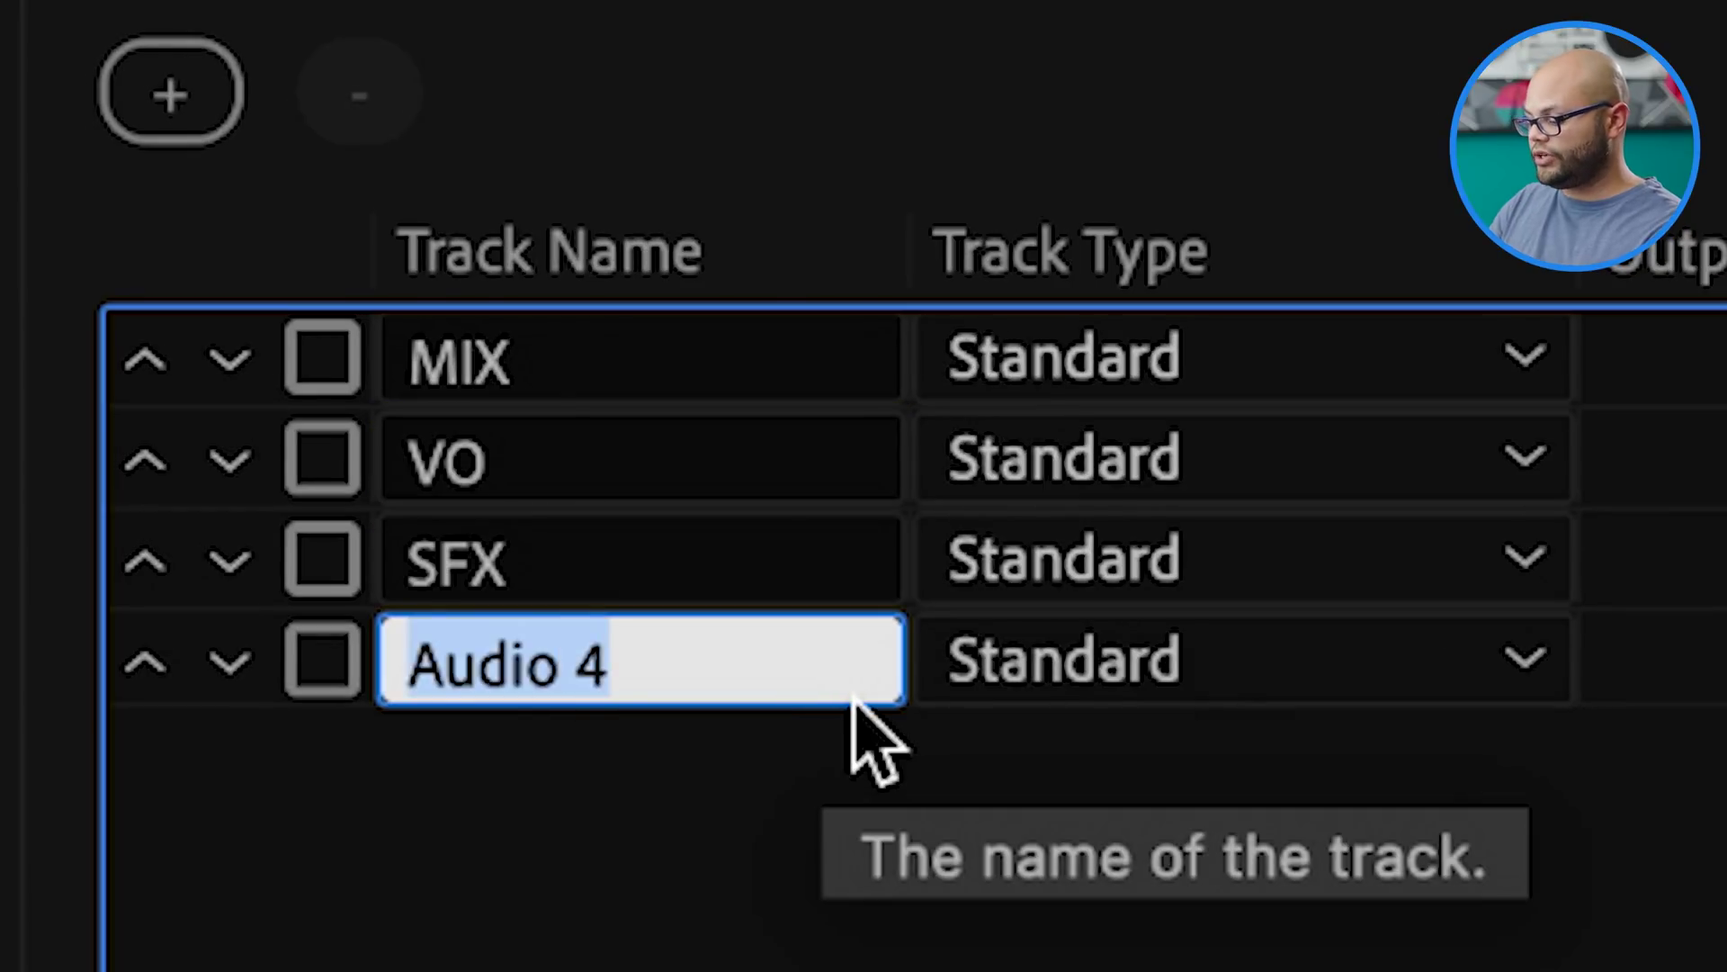
type("MUS")
key("Return")
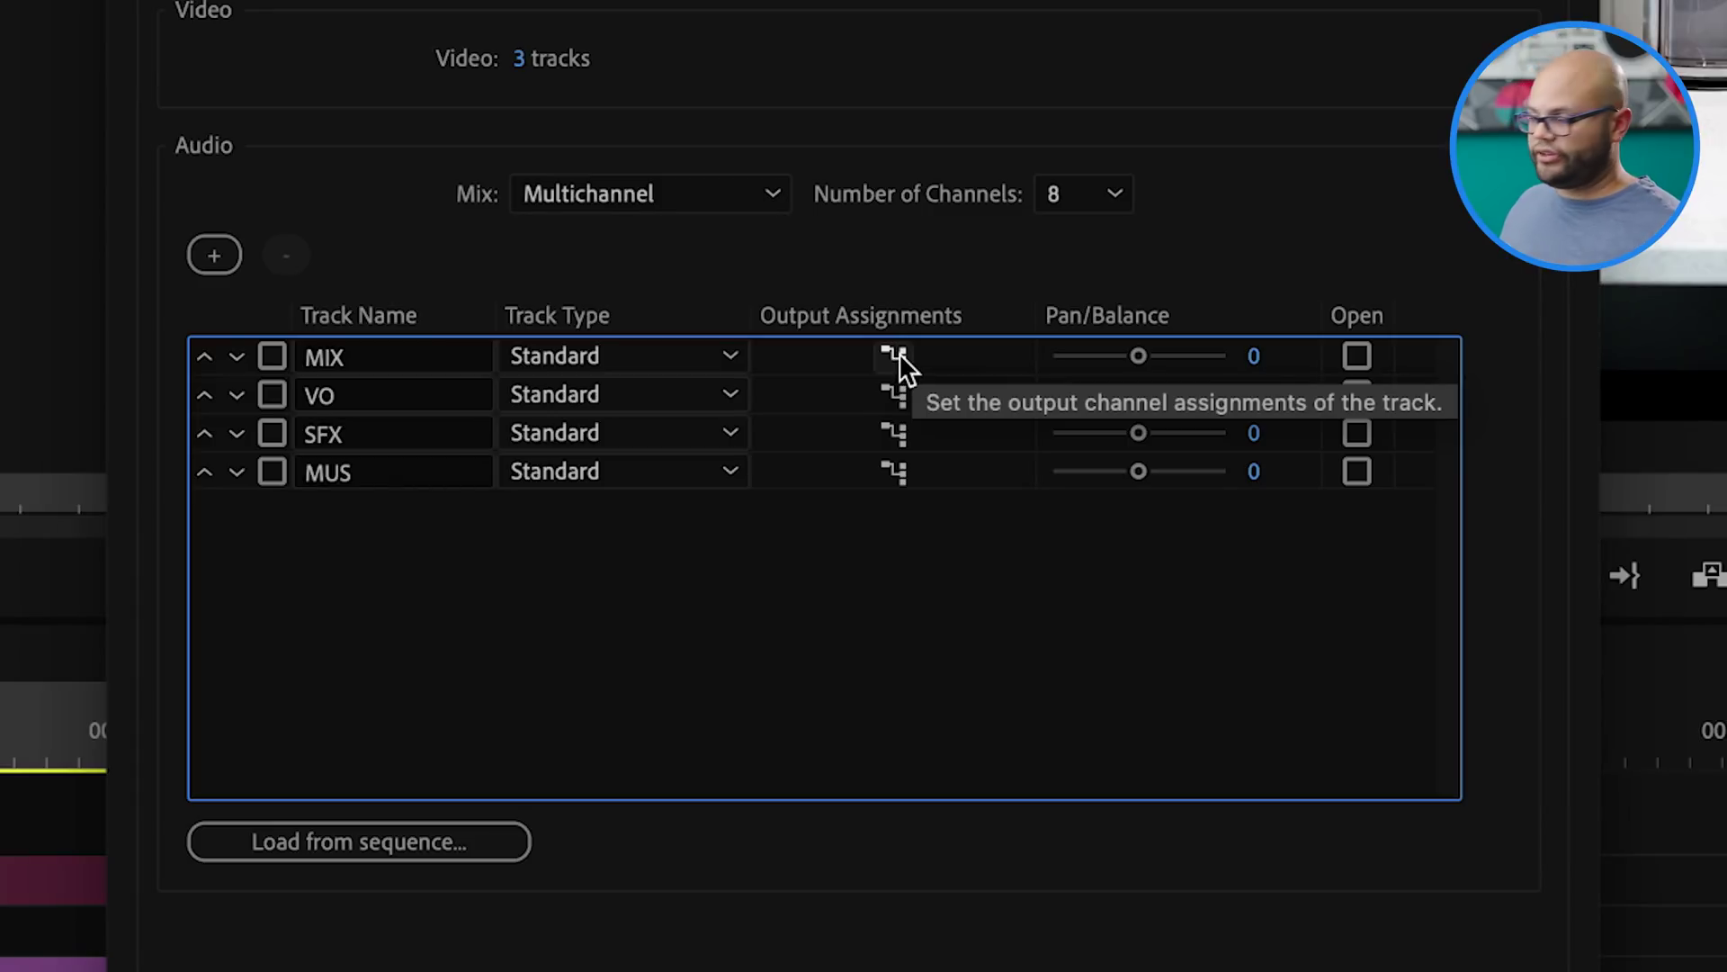
- Keep MIX routed to channels 1-2 and route VO to channels 3-4
left_click(899, 353)
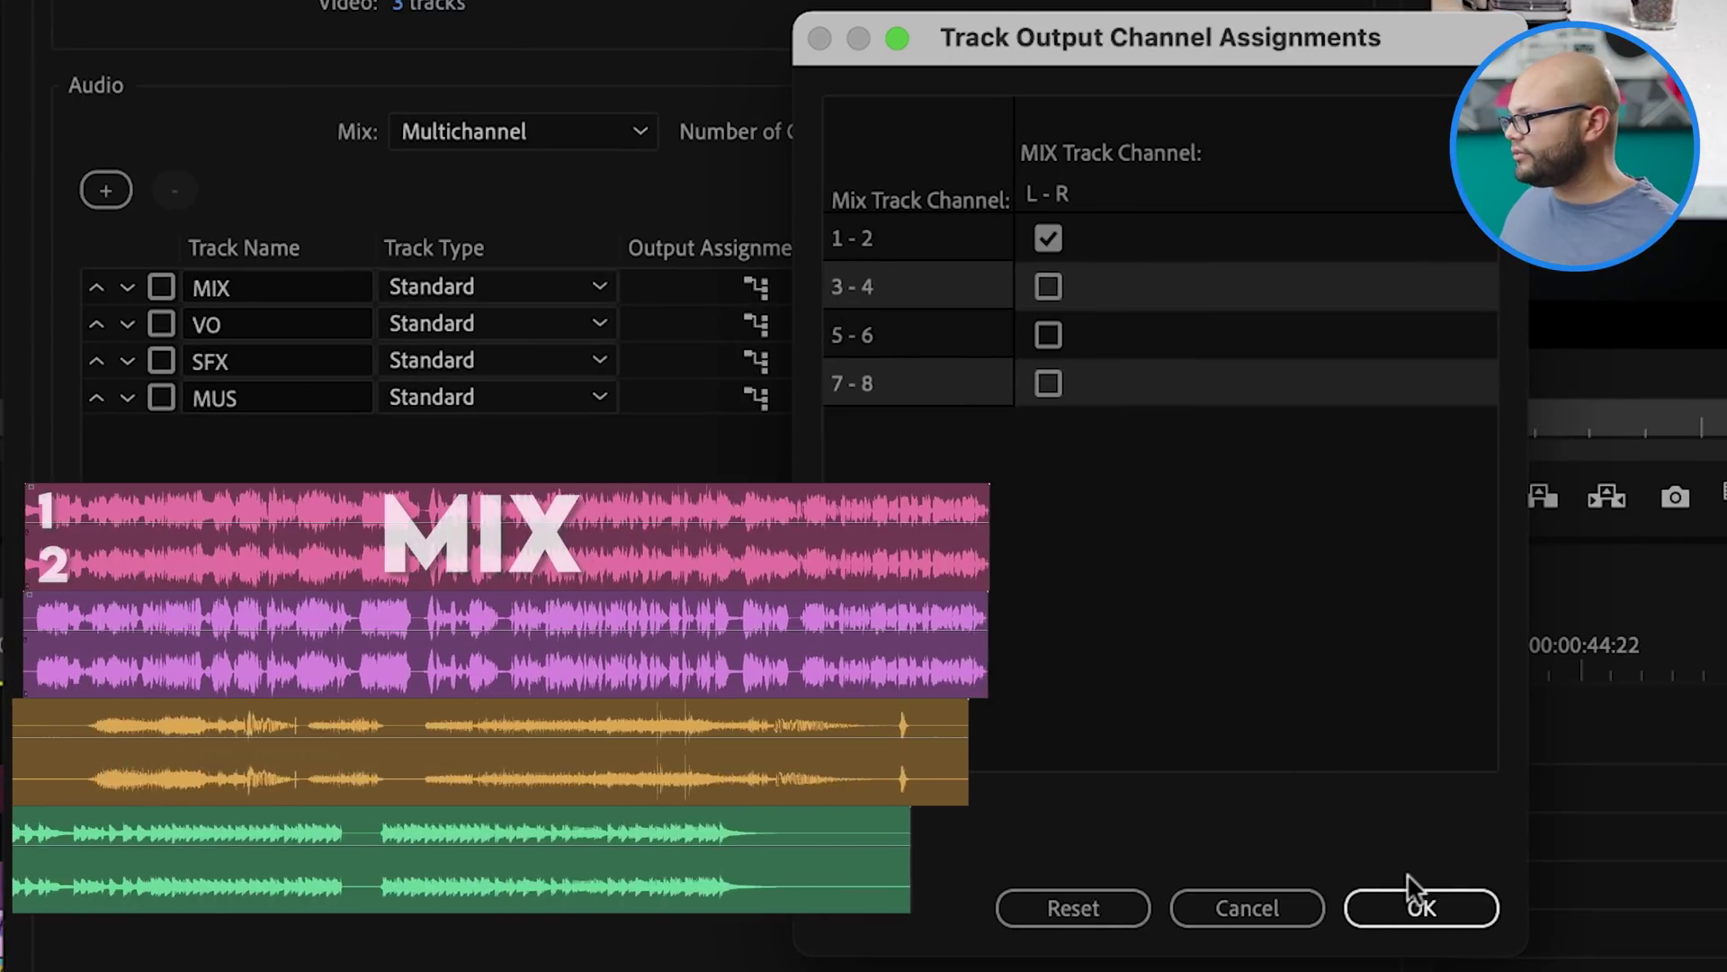
left_click(1414, 905)
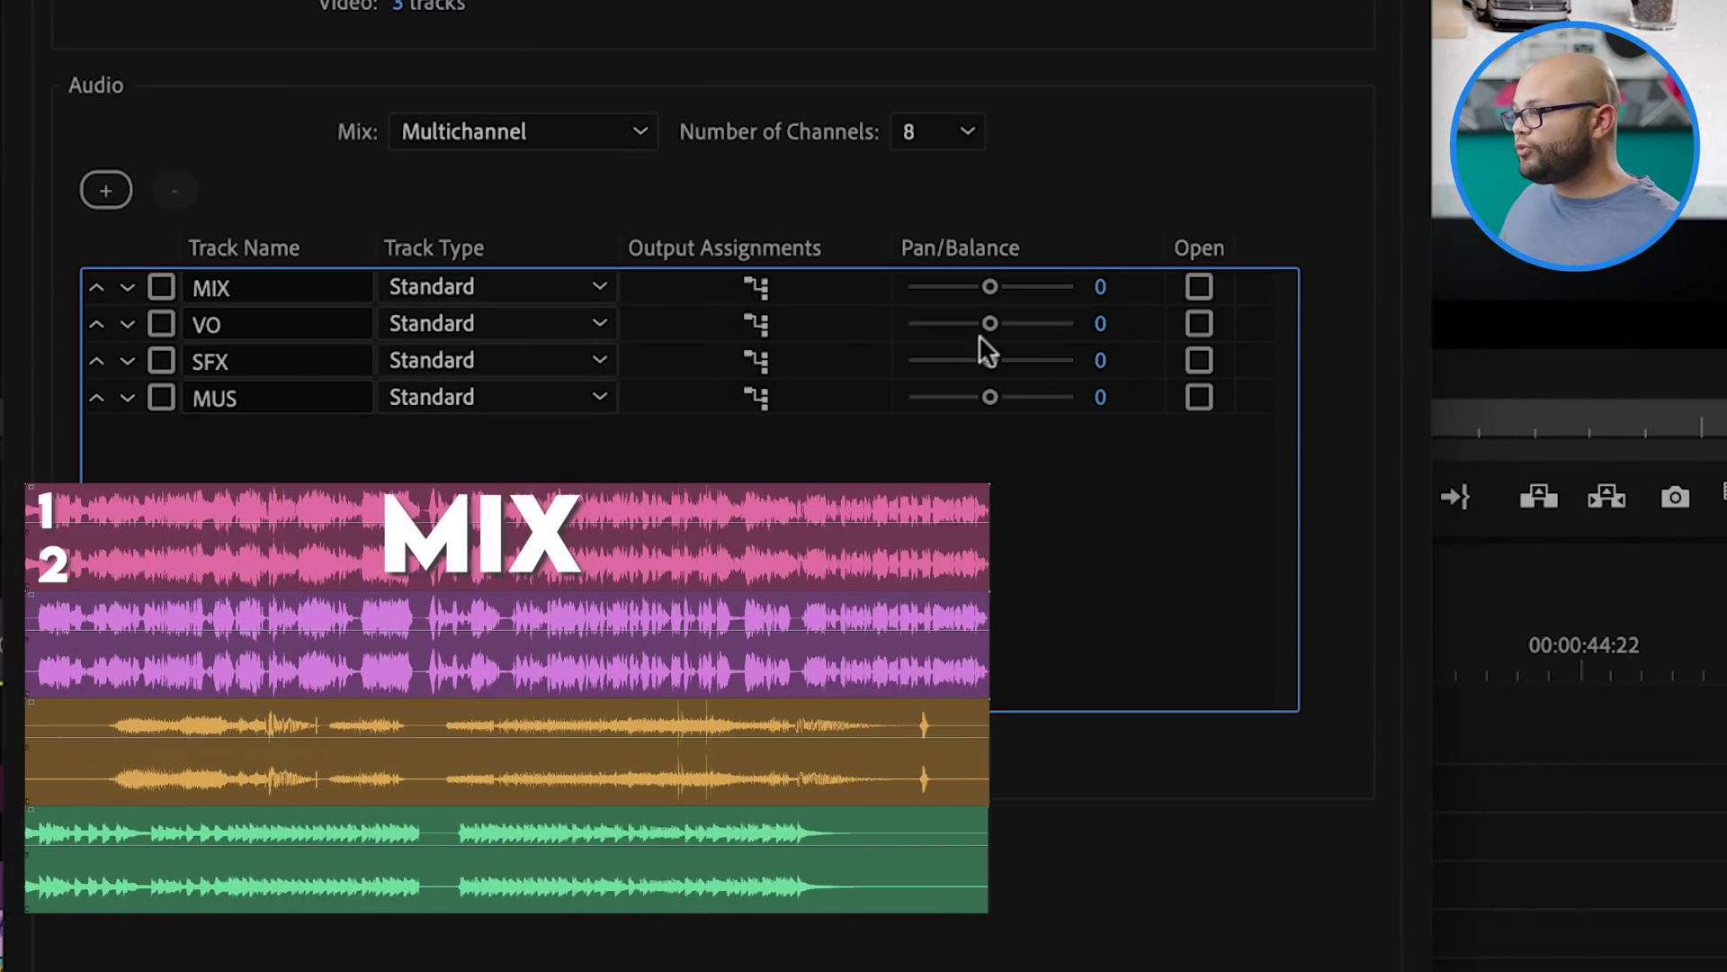
left_click(755, 326)
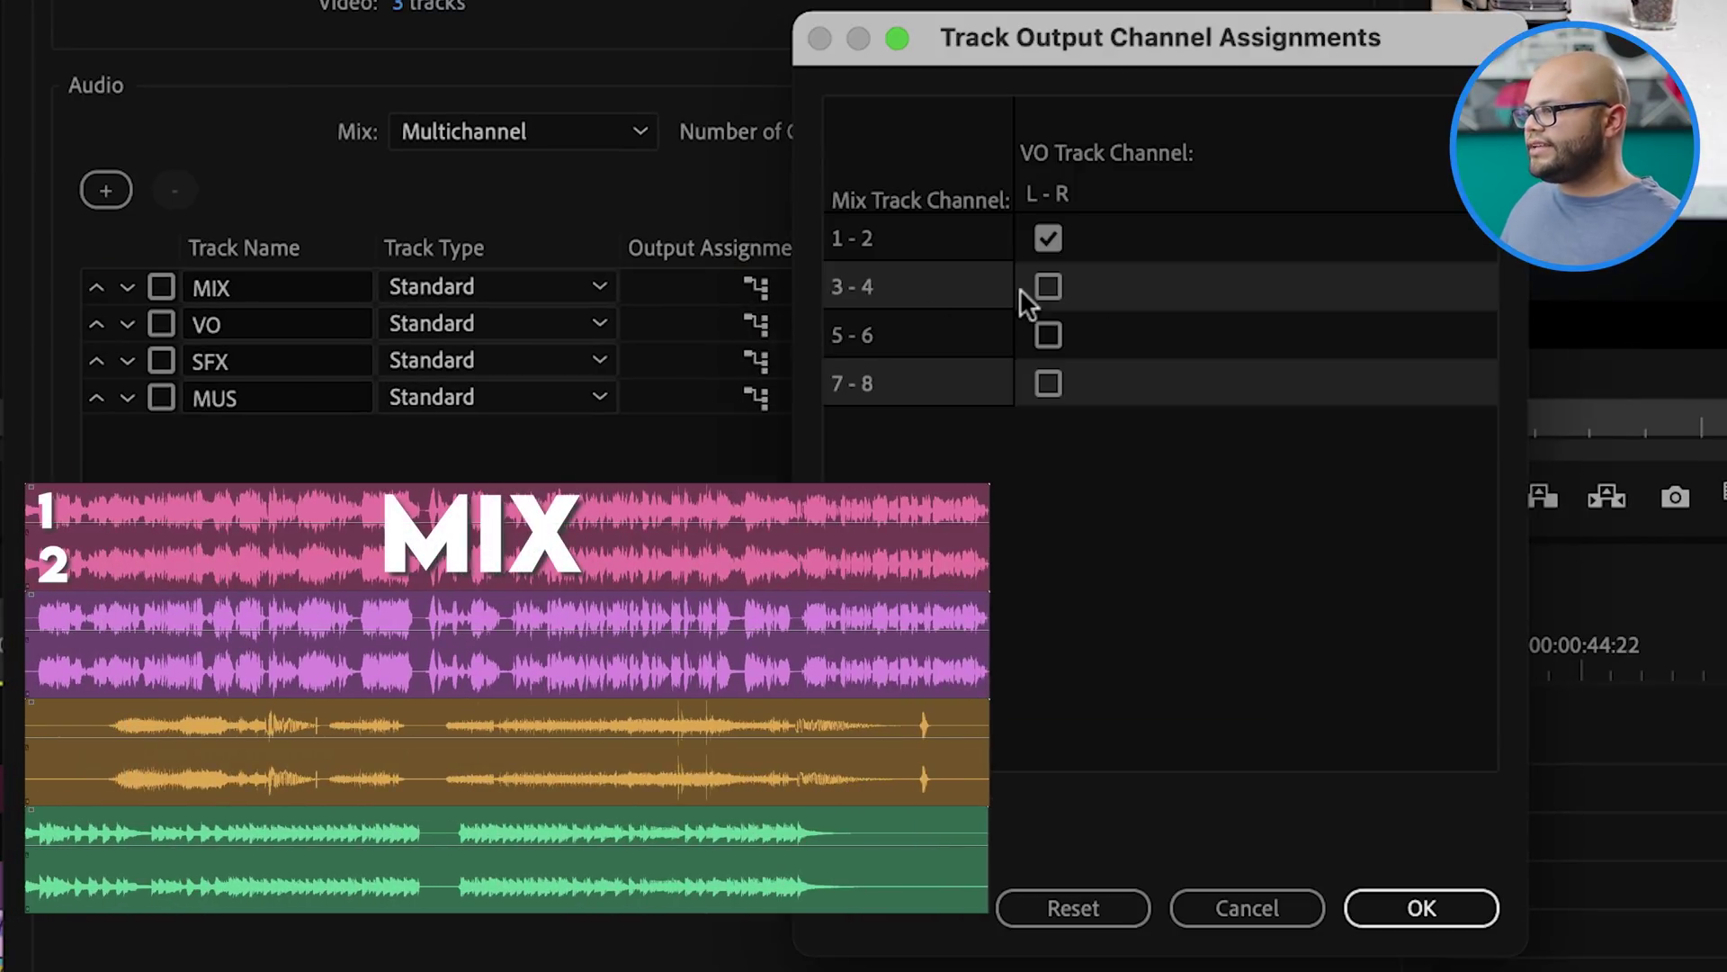
left_click(1047, 241)
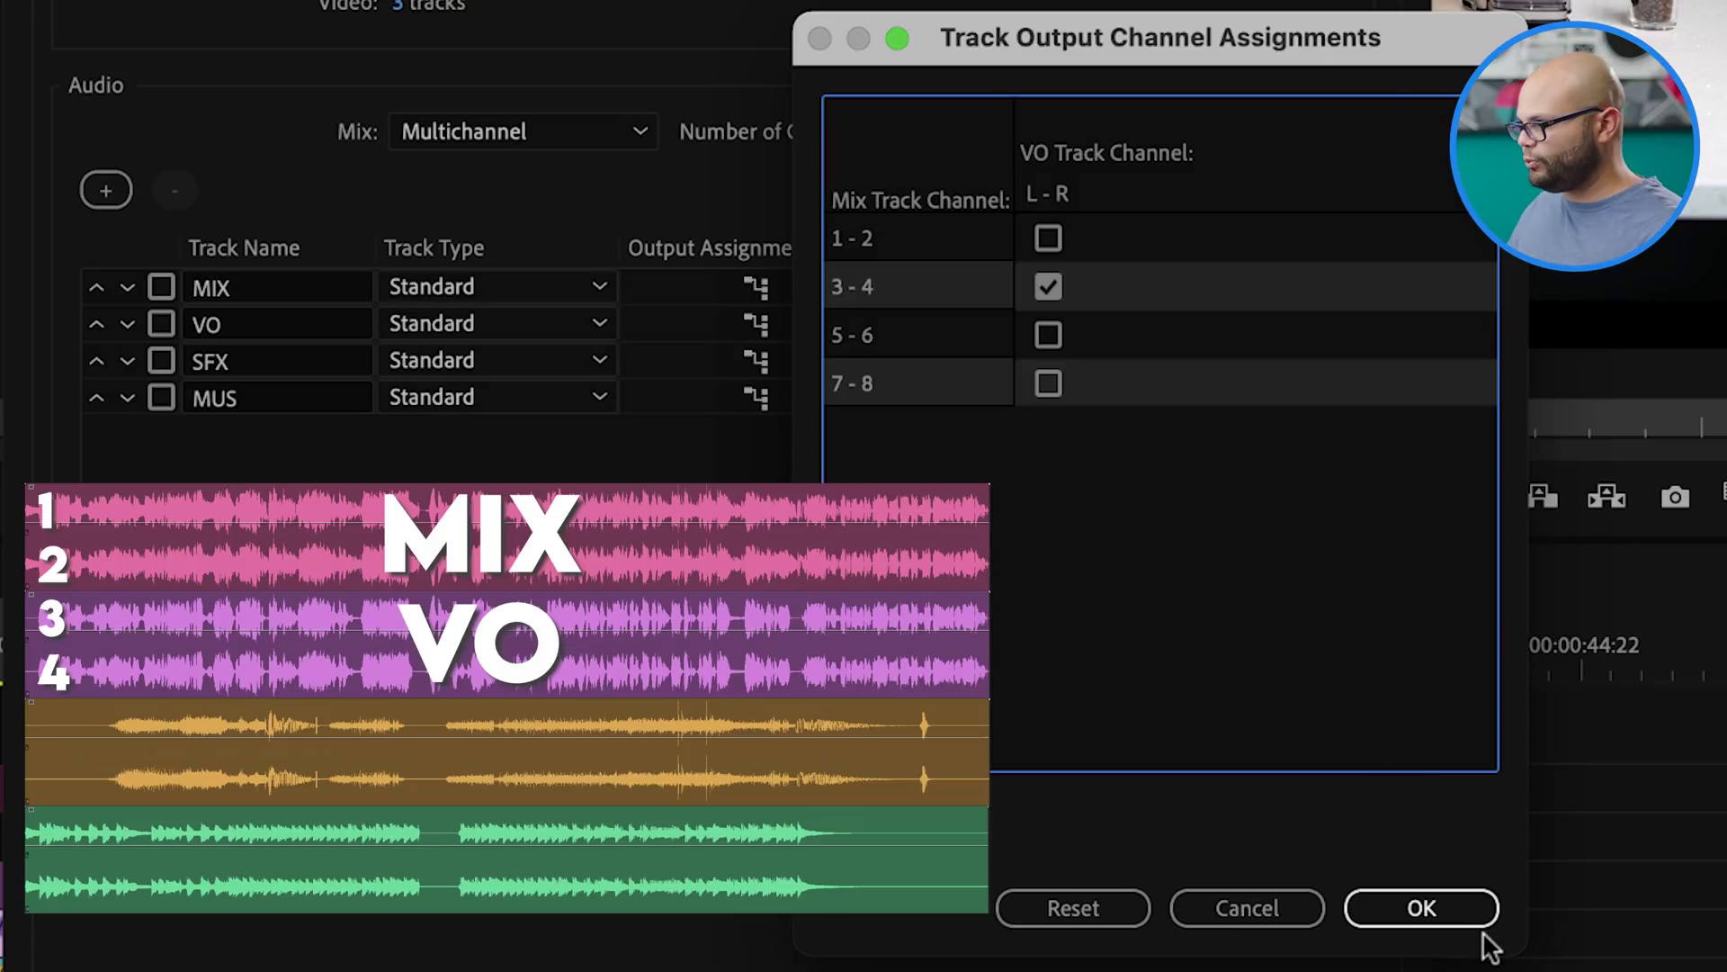
left_click(1421, 909)
- Route SFX to channels 5-6 and MUS to 7-8, then create the ProRes MIX and STEMS sequence
left_click(760, 366)
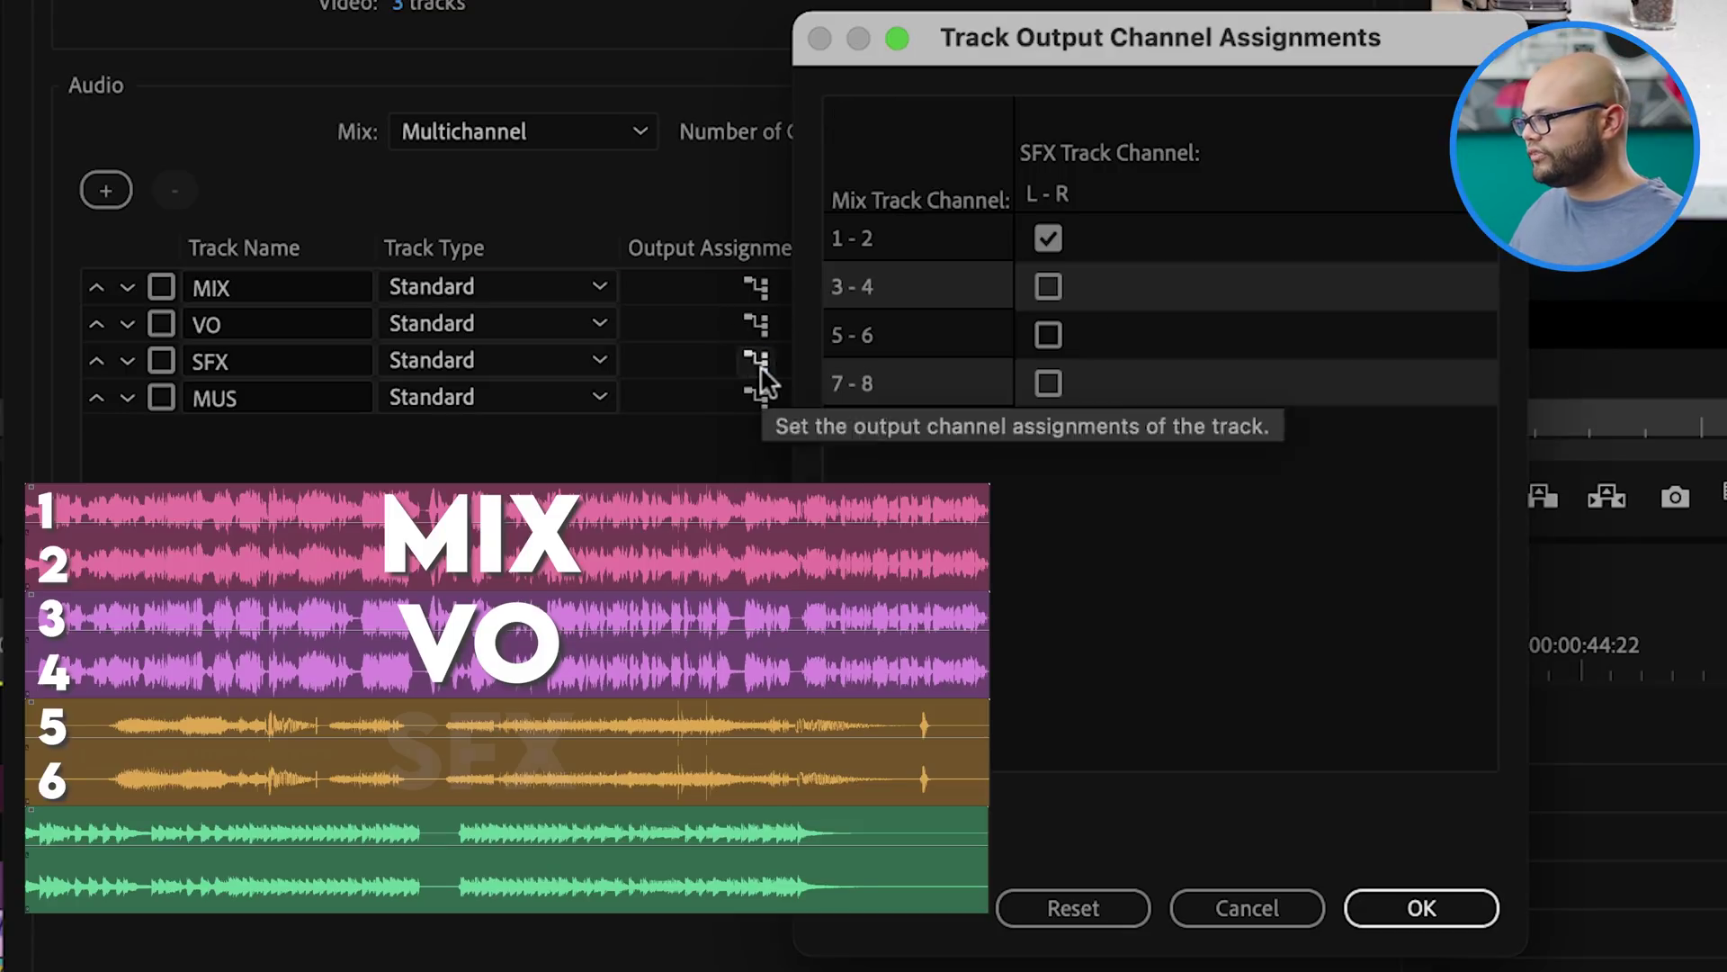
left_click(1048, 335)
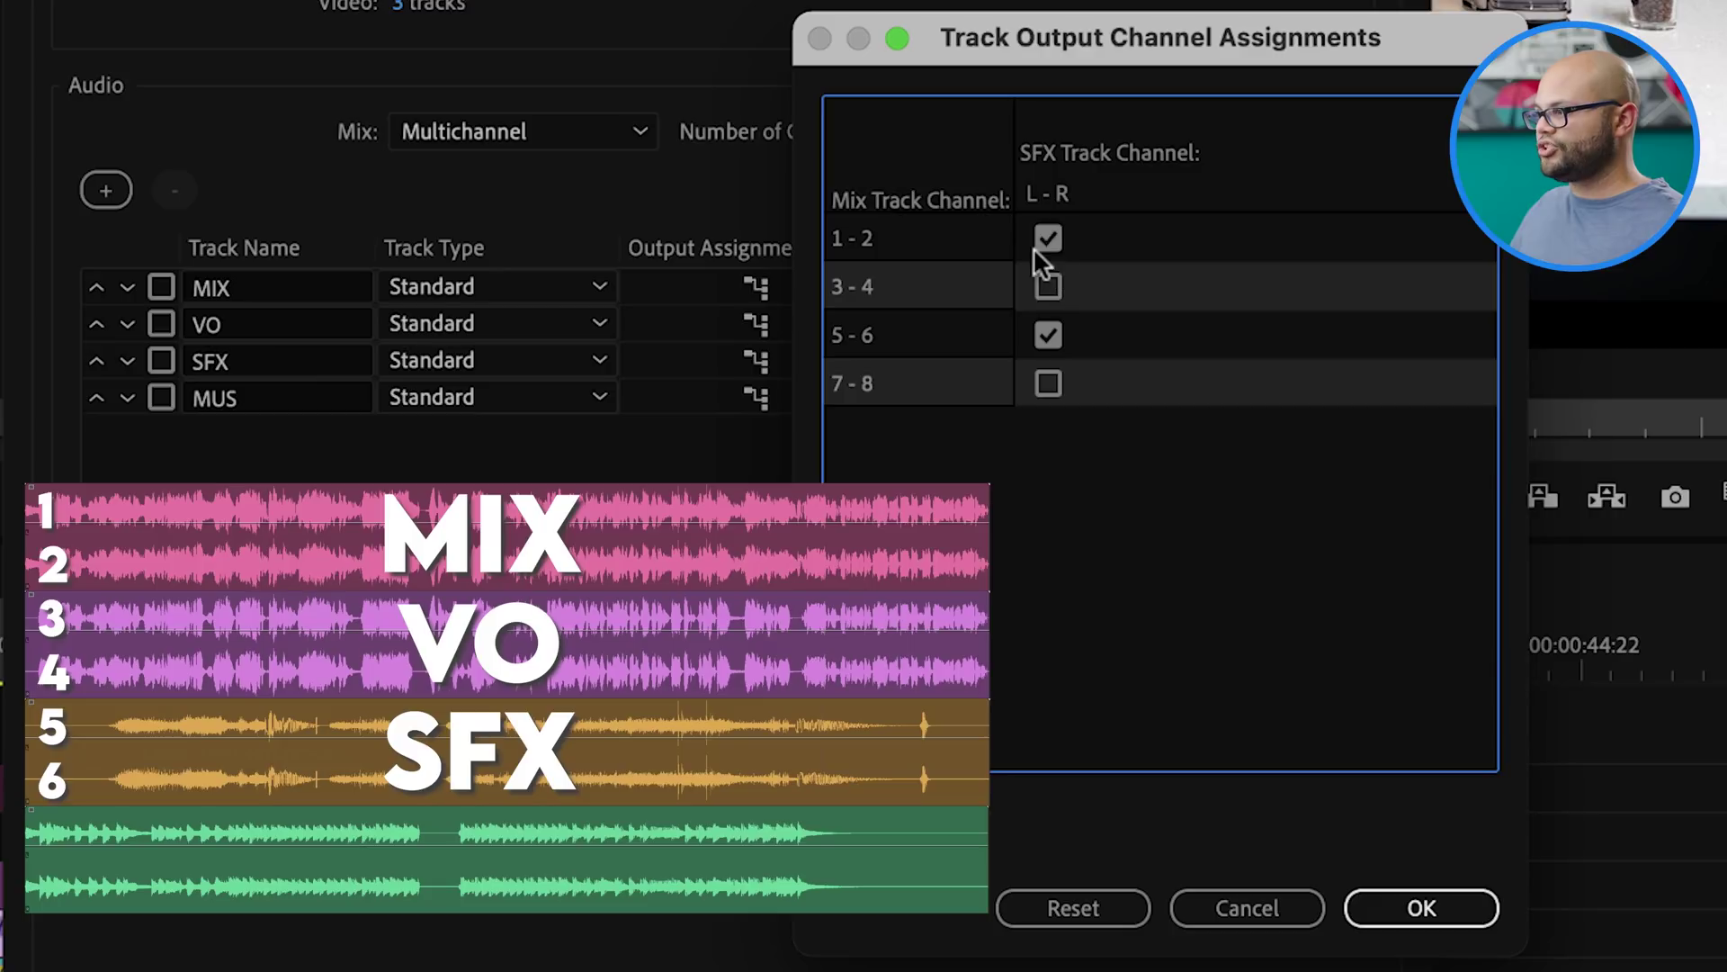
left_click(1425, 914)
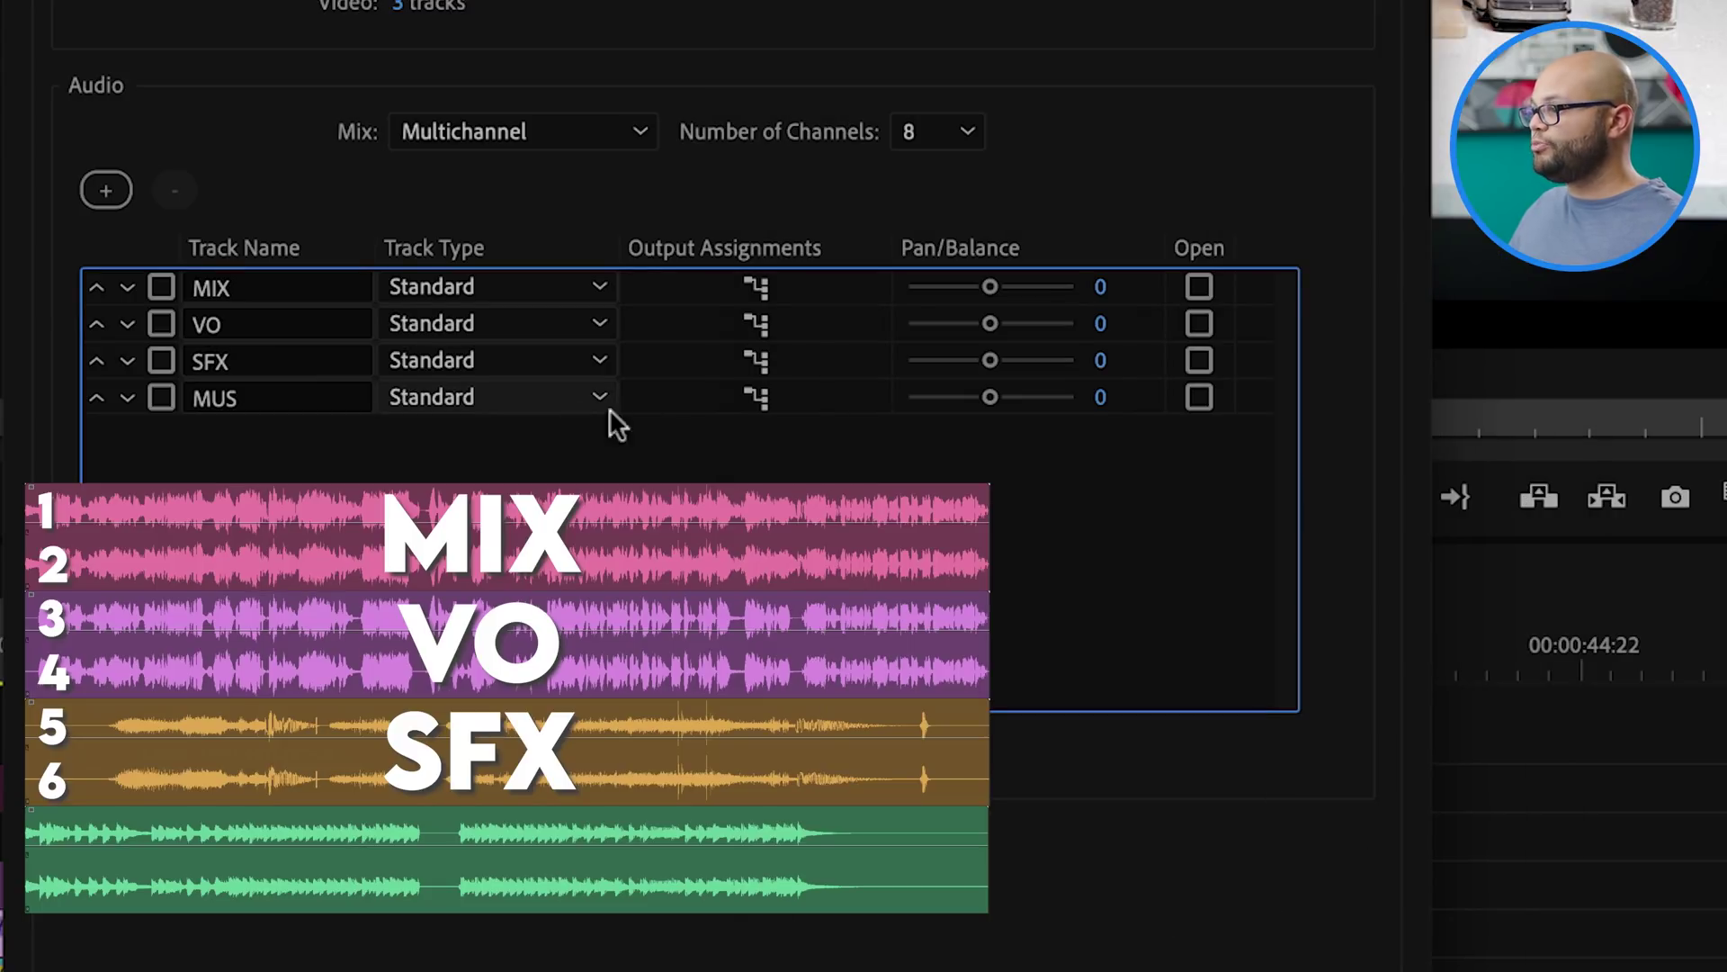
left_click(756, 396)
left_click(1049, 239)
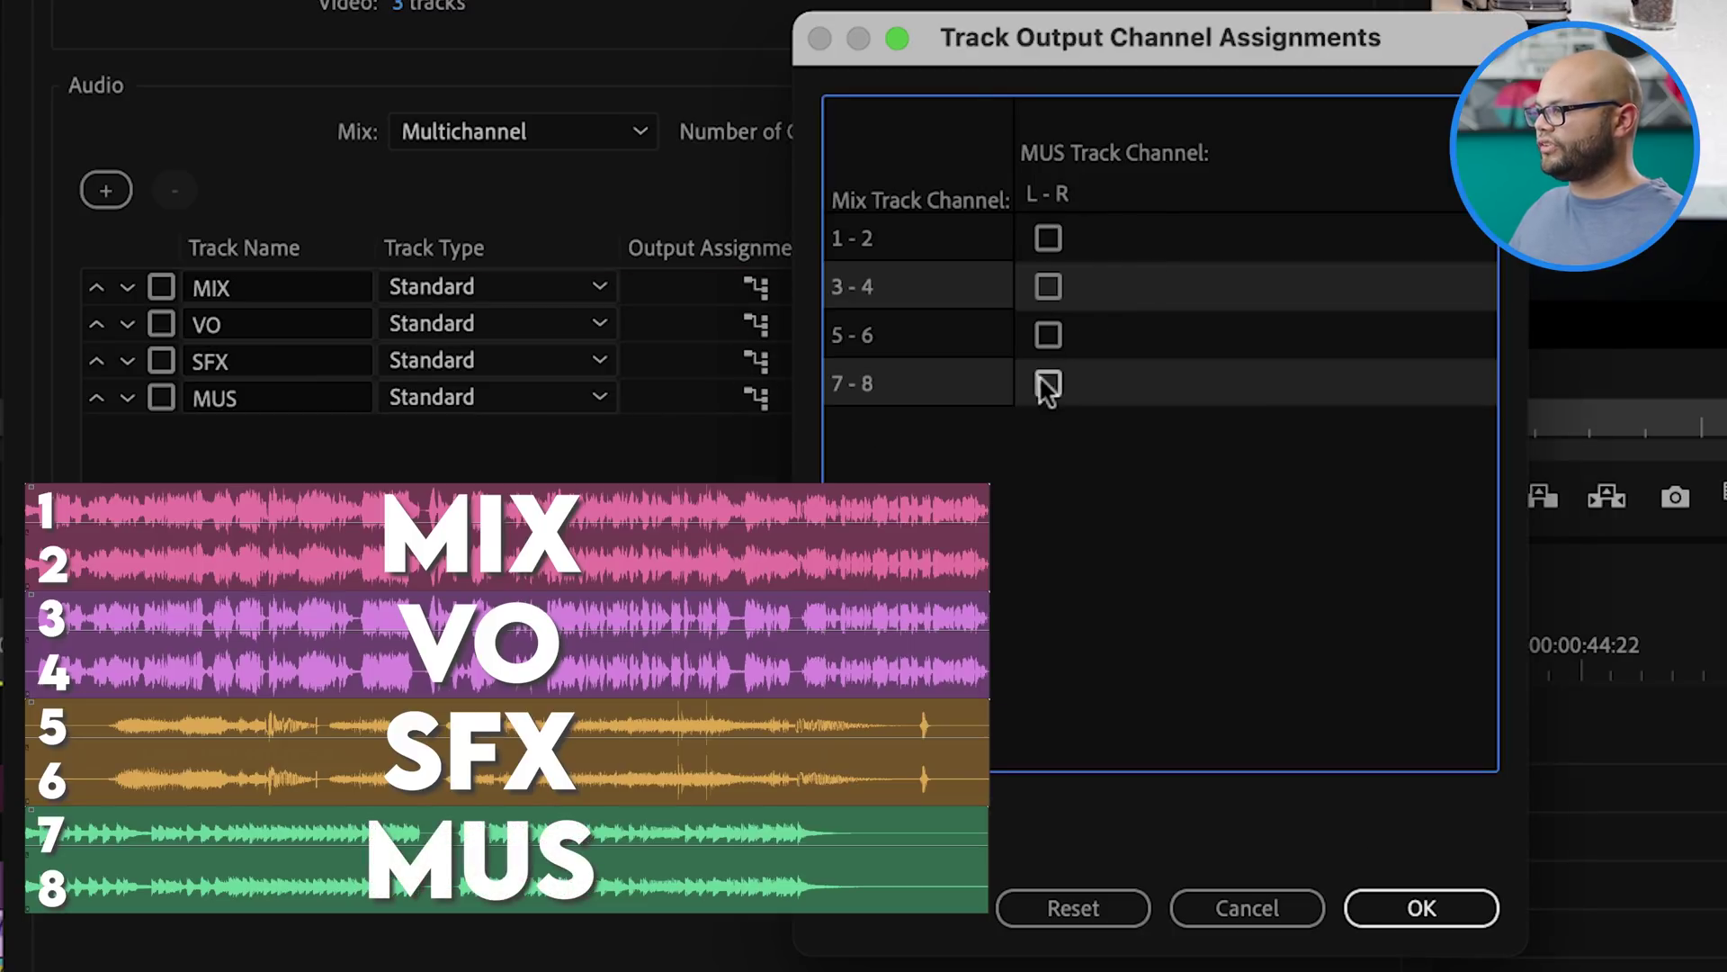
left_click(1425, 904)
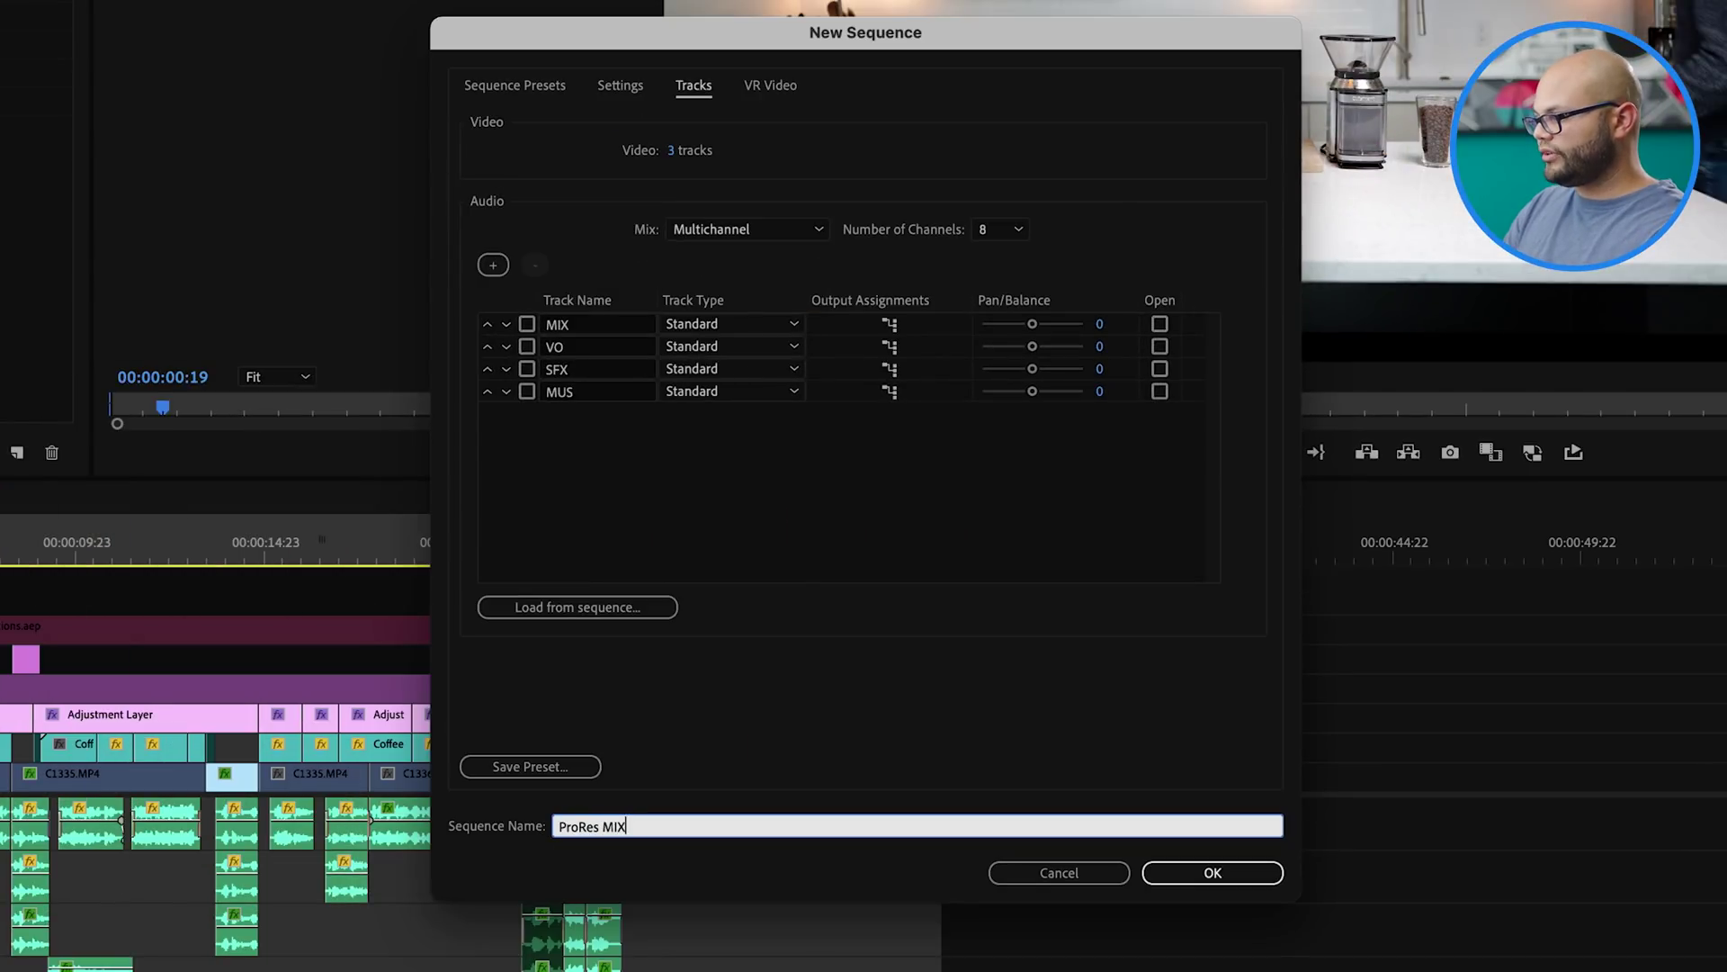
left_click(1213, 871)
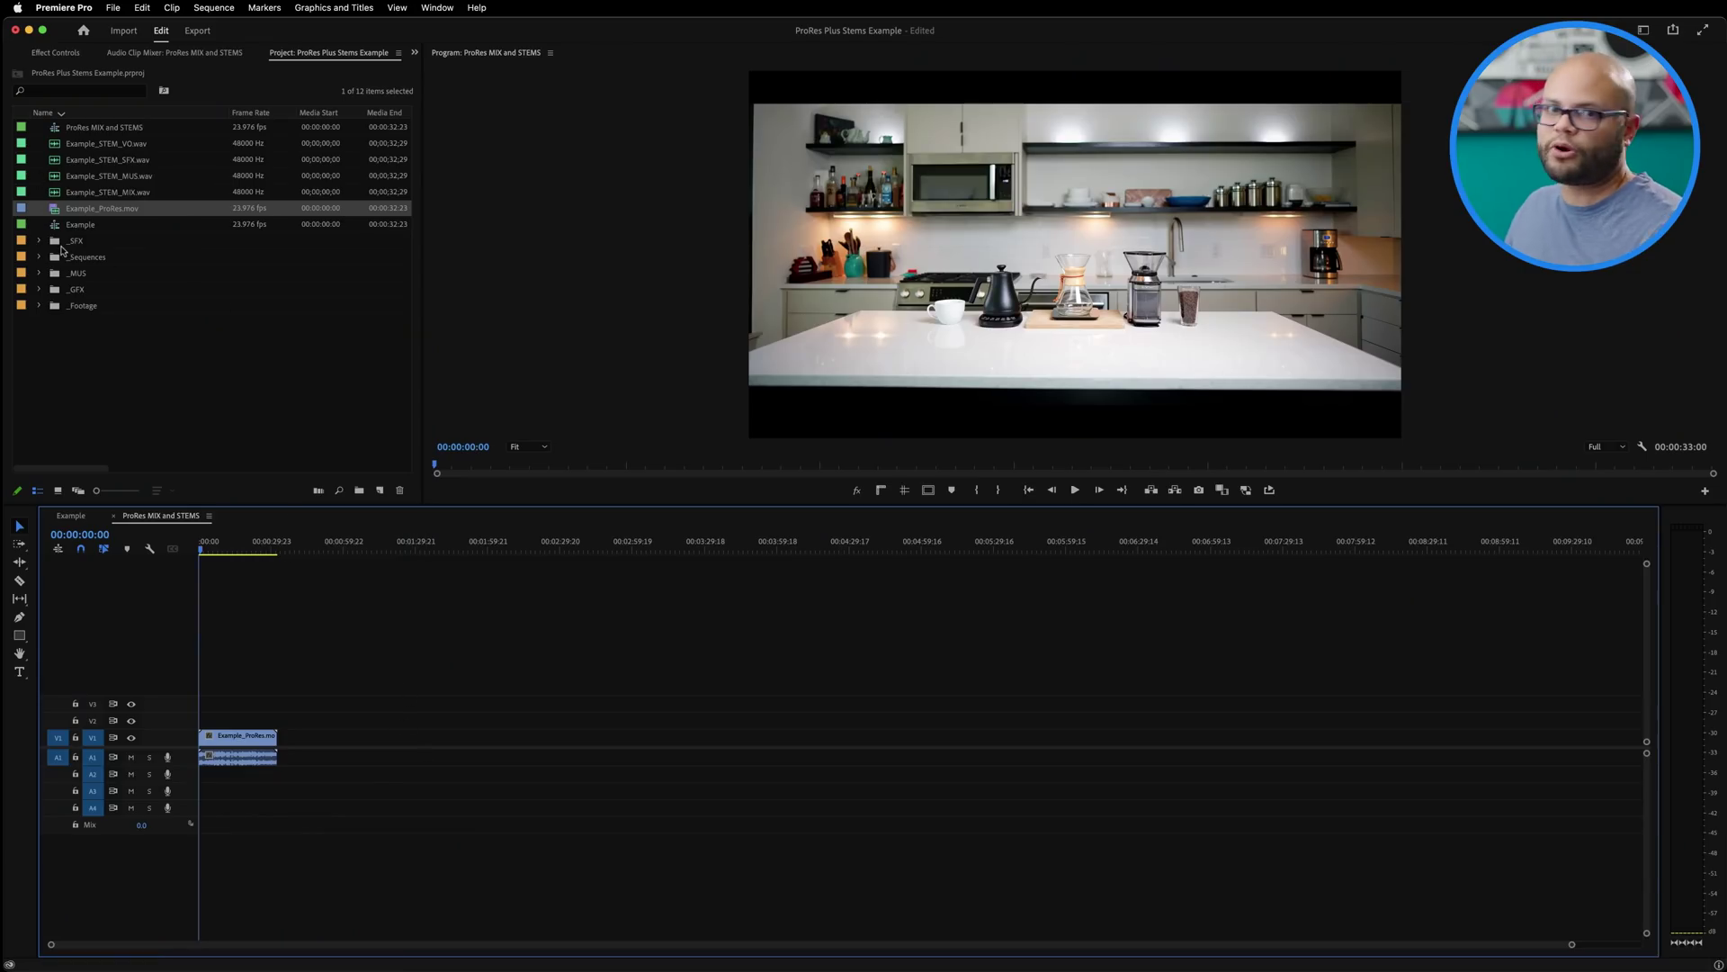
- Place the MIX stem on A1 and the VO, SFX and MUS stems on A2, A3 and A4
key("backslash")
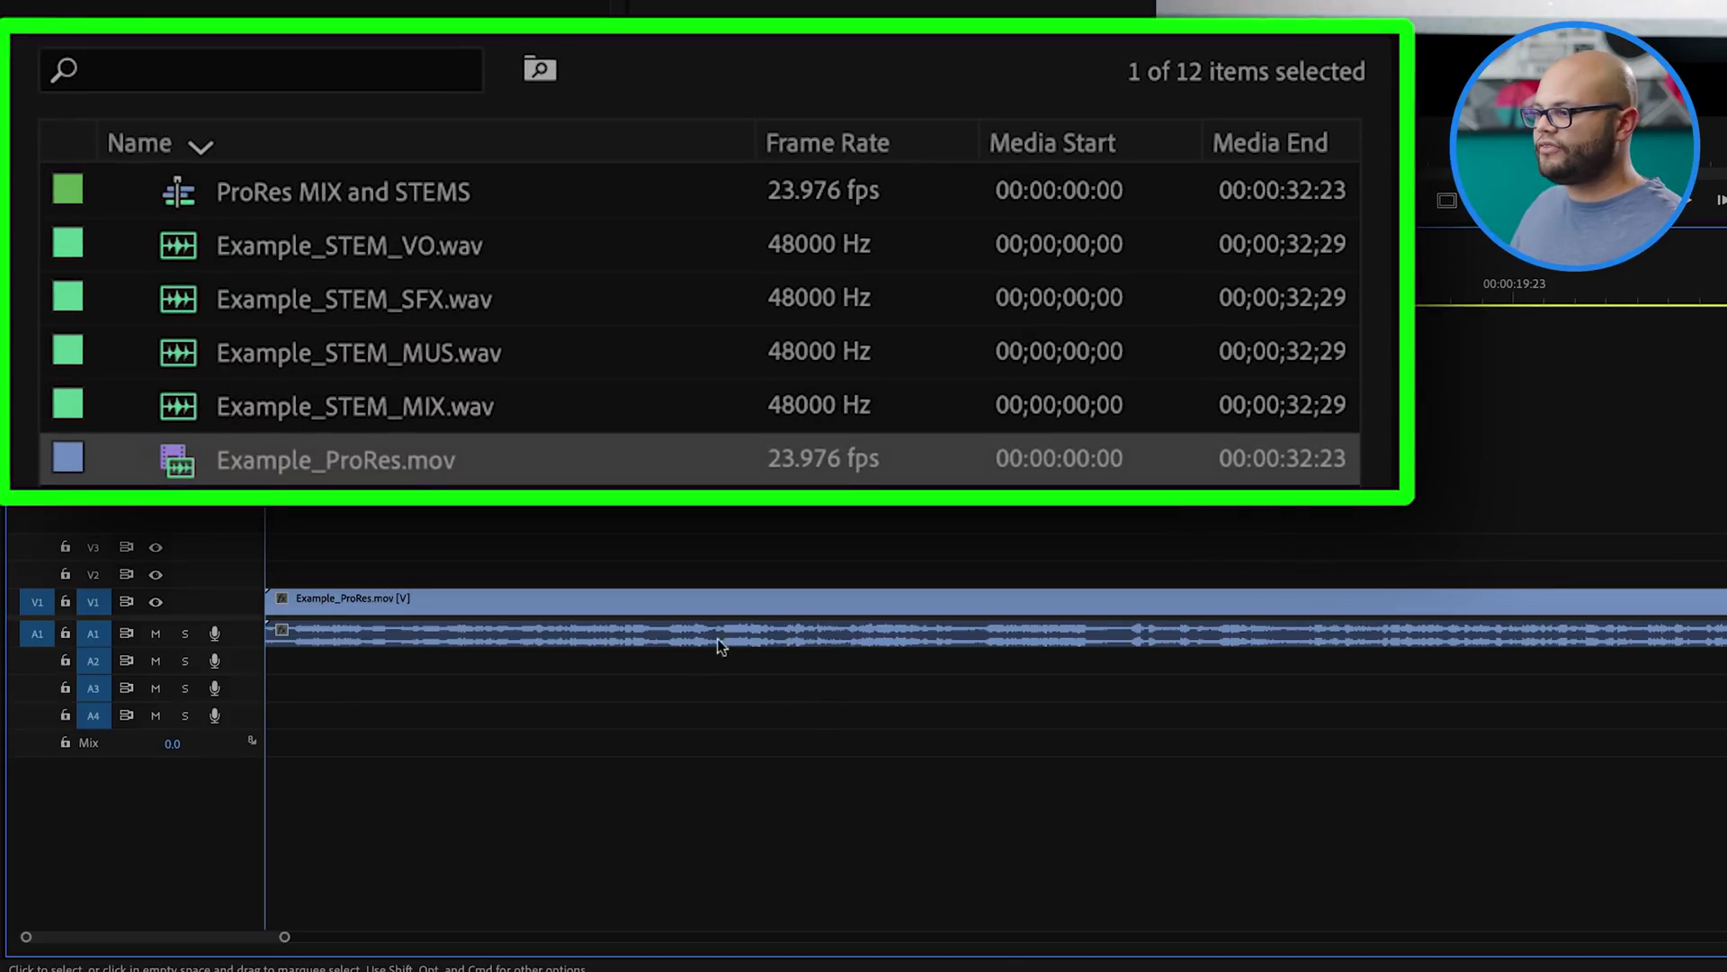
left_click_drag(427, 413, 295, 646)
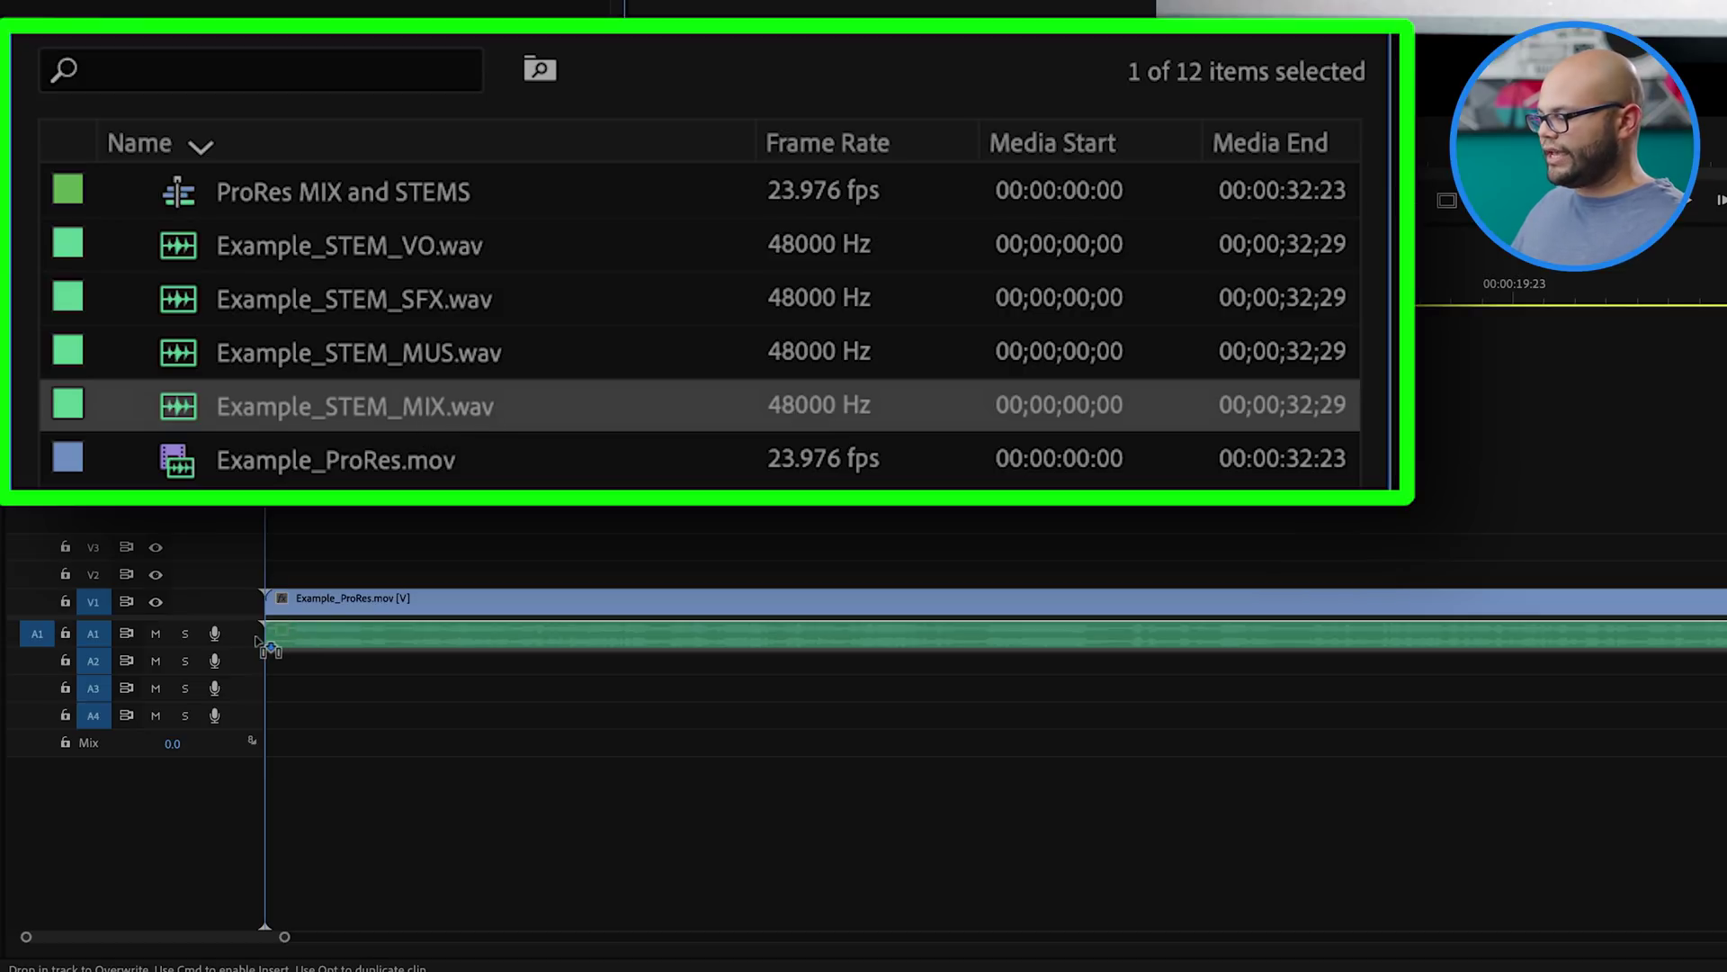
left_click_drag(258, 641, 258, 641)
key("shift+equal")
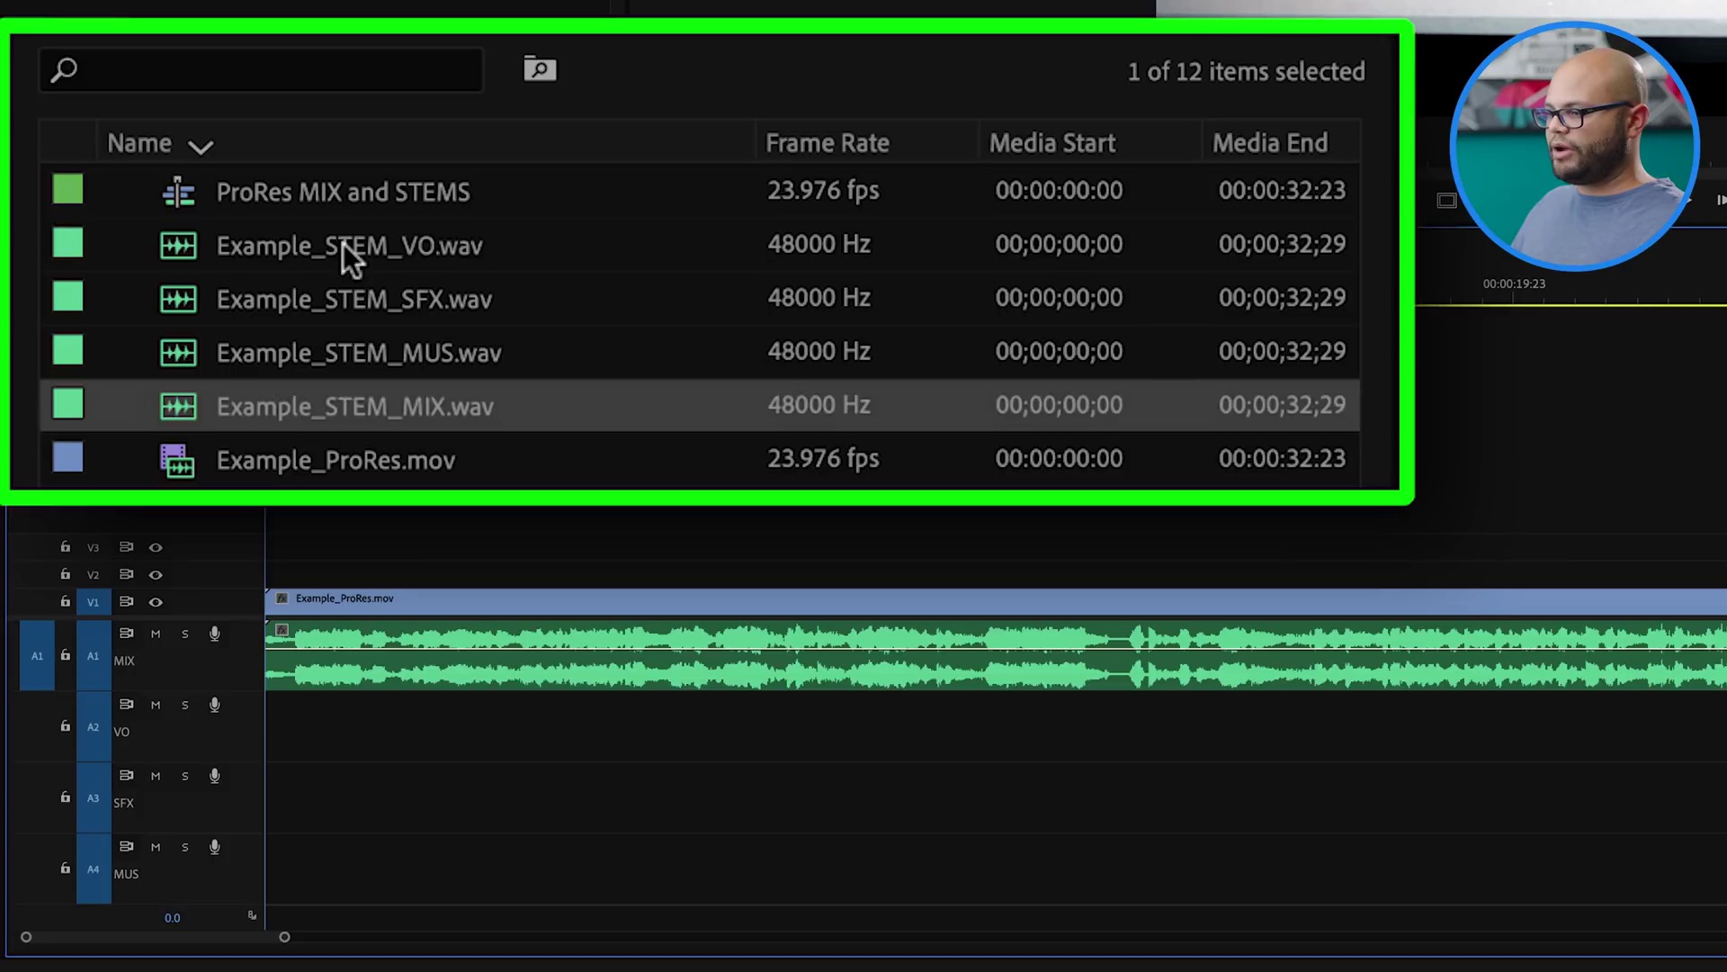
left_click_drag(342, 245, 249, 724)
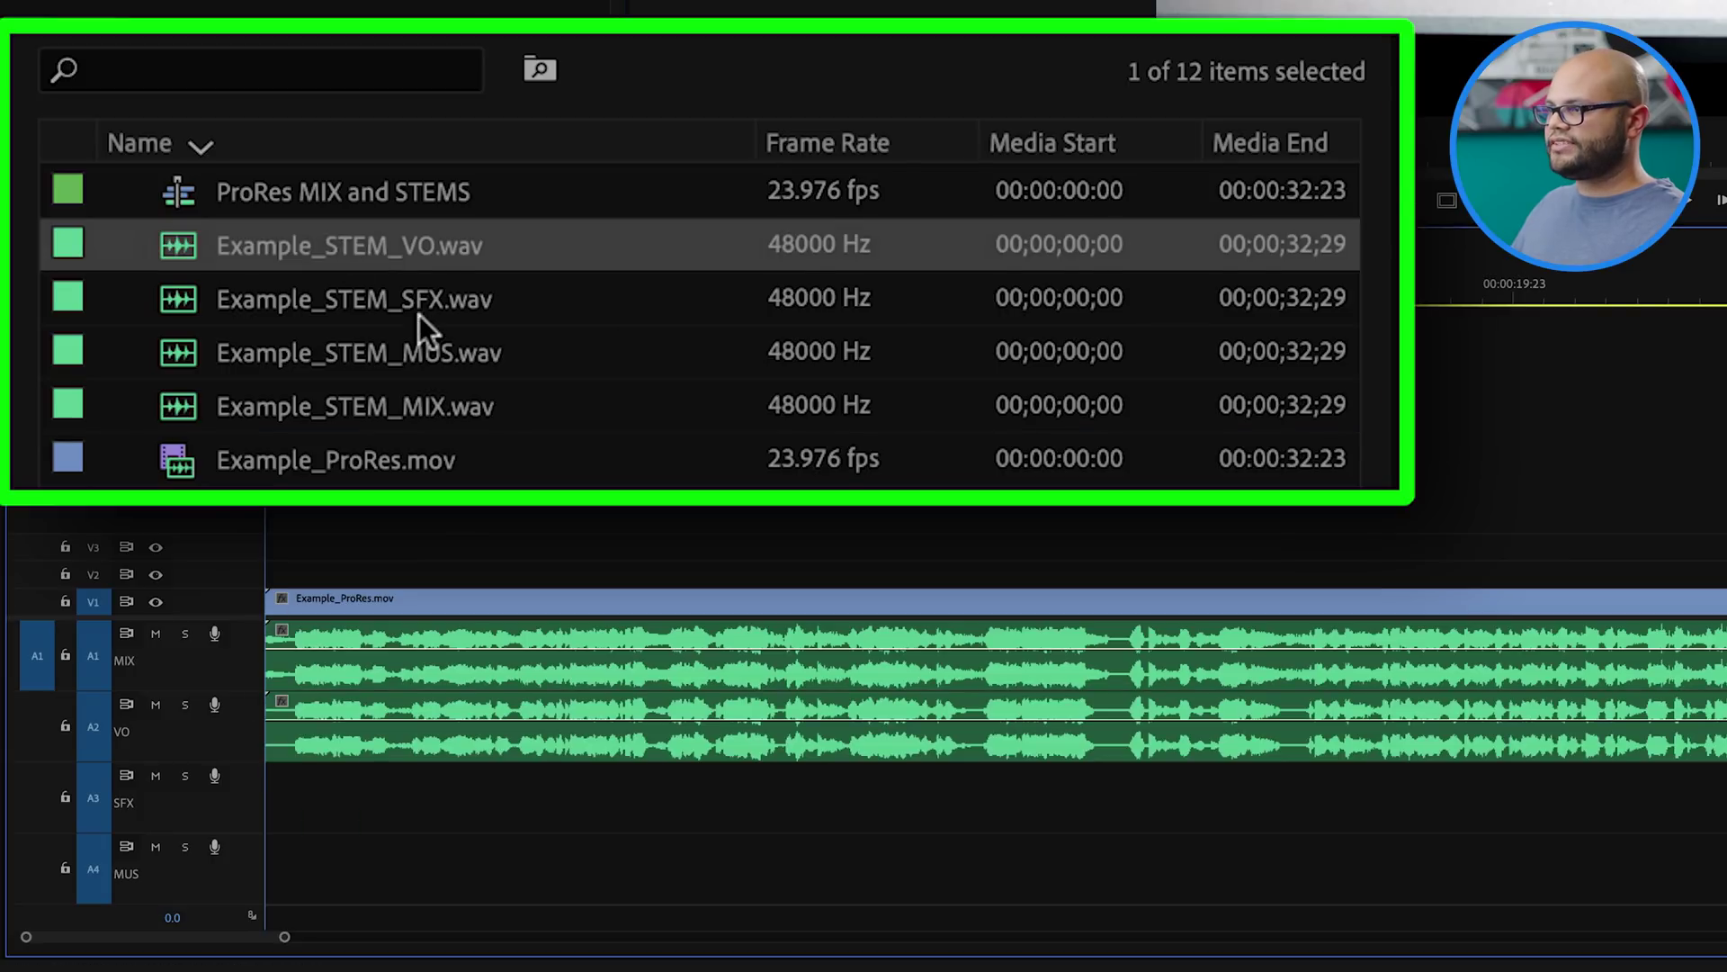
left_click_drag(421, 310, 263, 801)
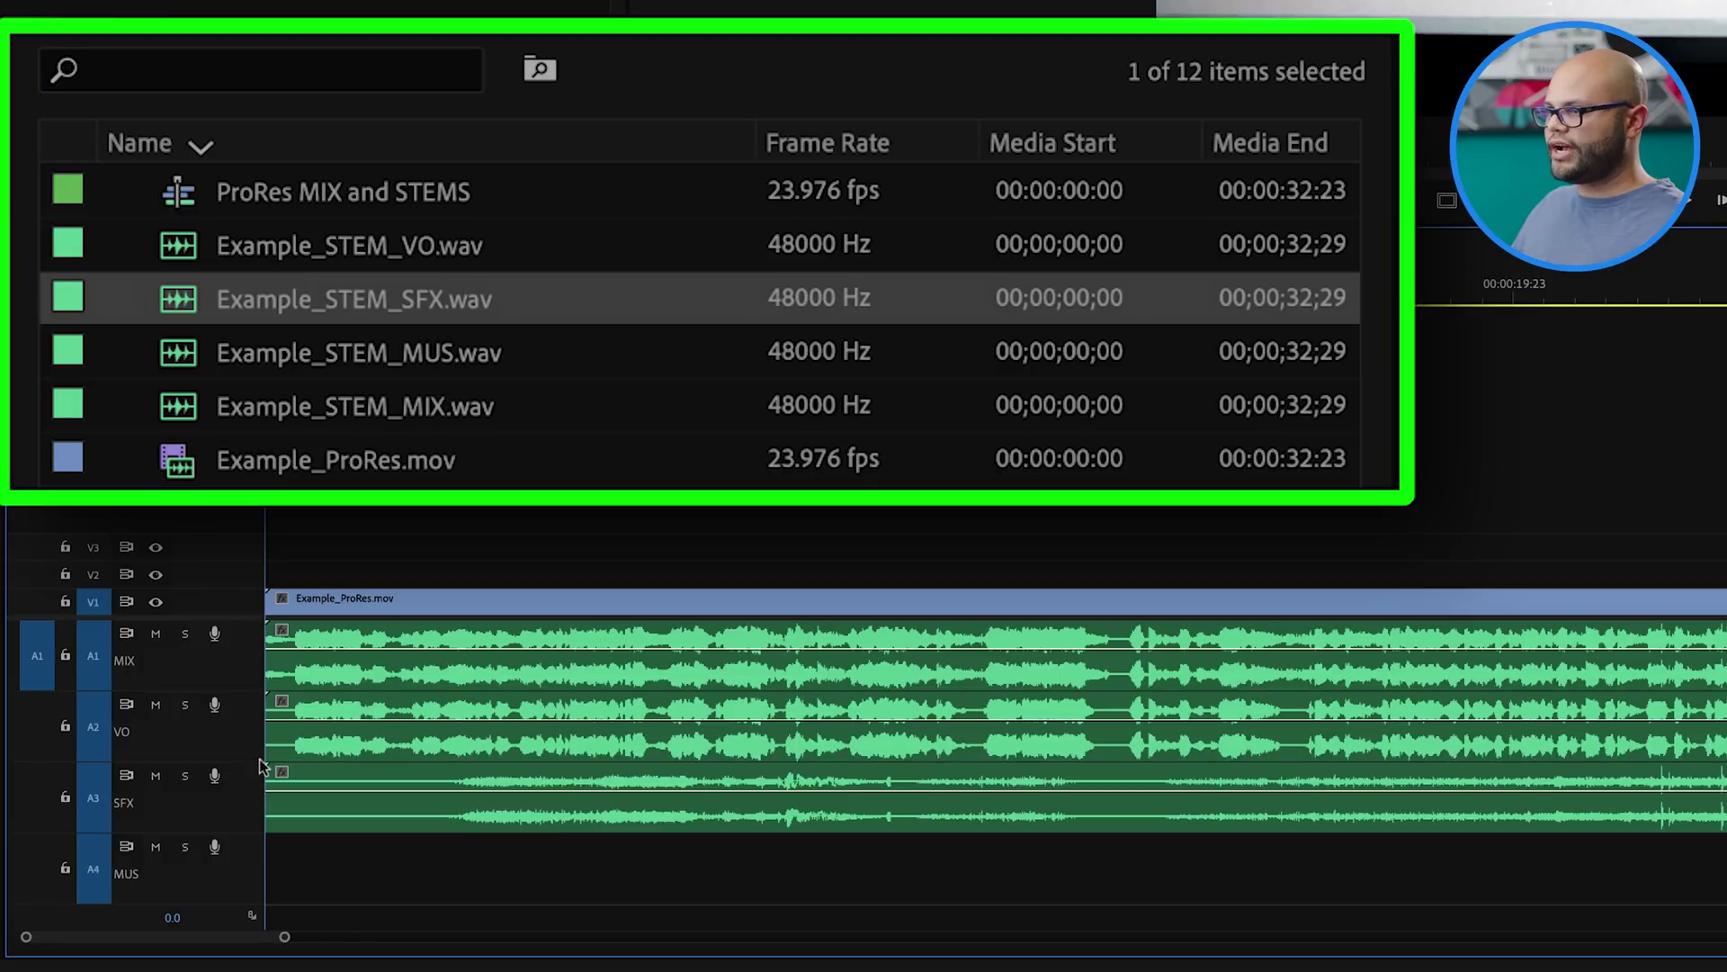
left_click_drag(369, 365, 270, 871)
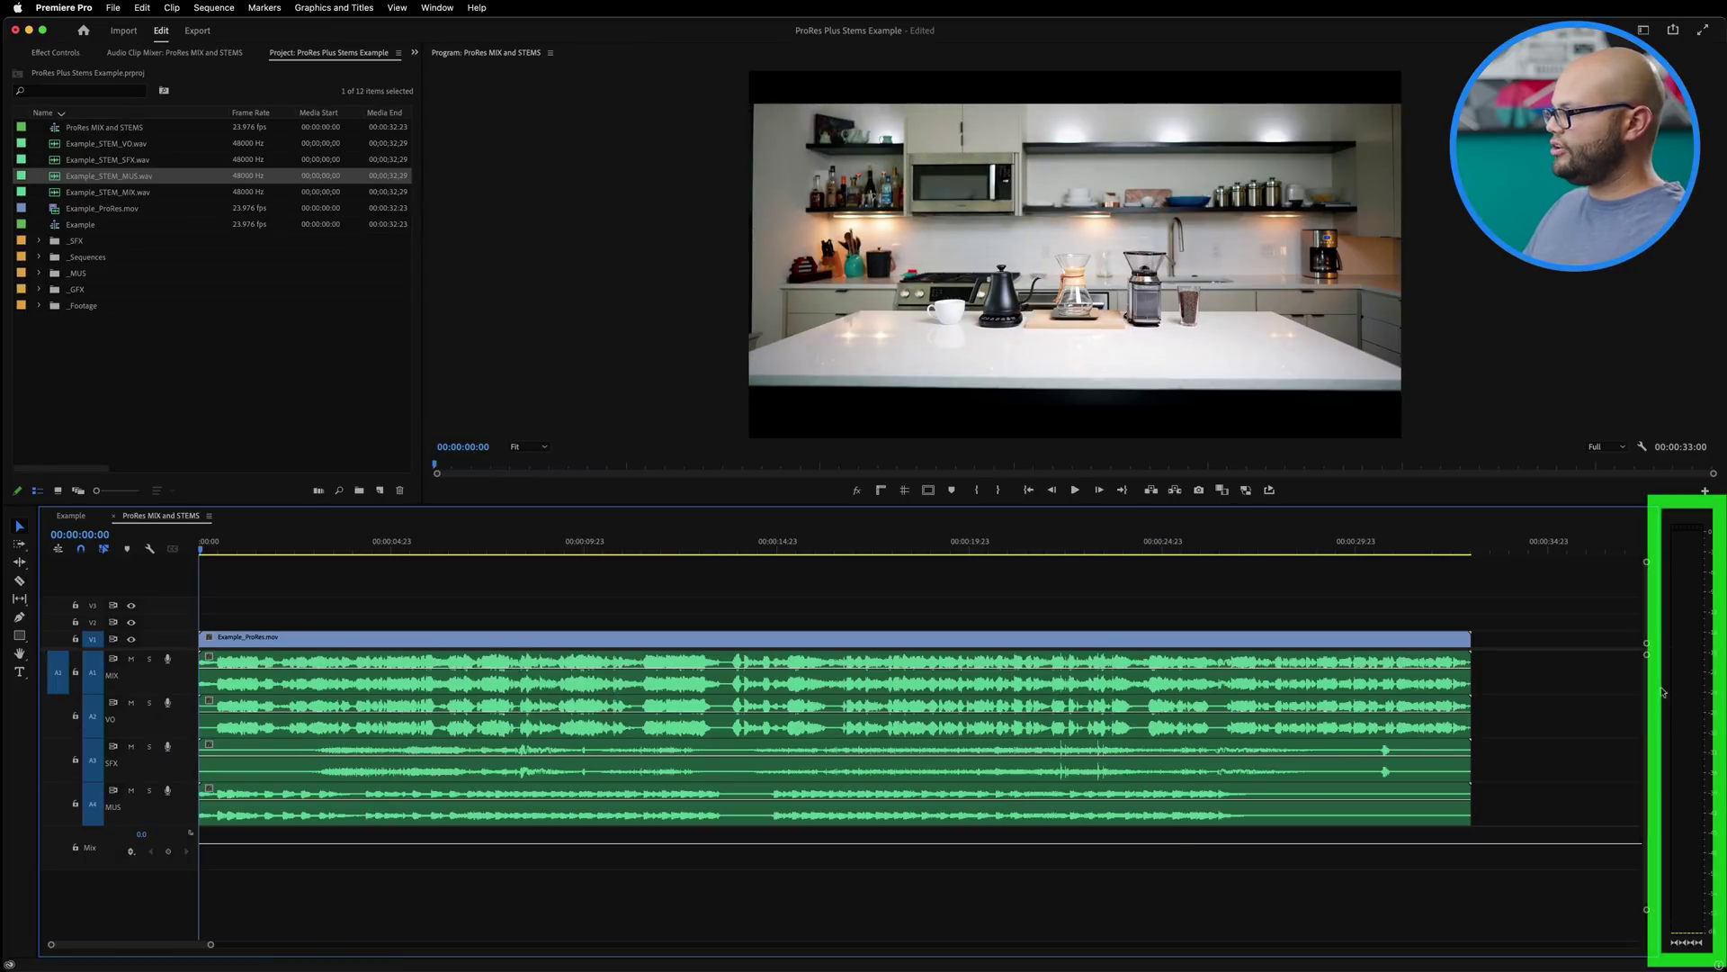
- Play with A1 muted, monitoring channel pairs 3-4, 5-6 and 7-8, then select the clips
key("space")
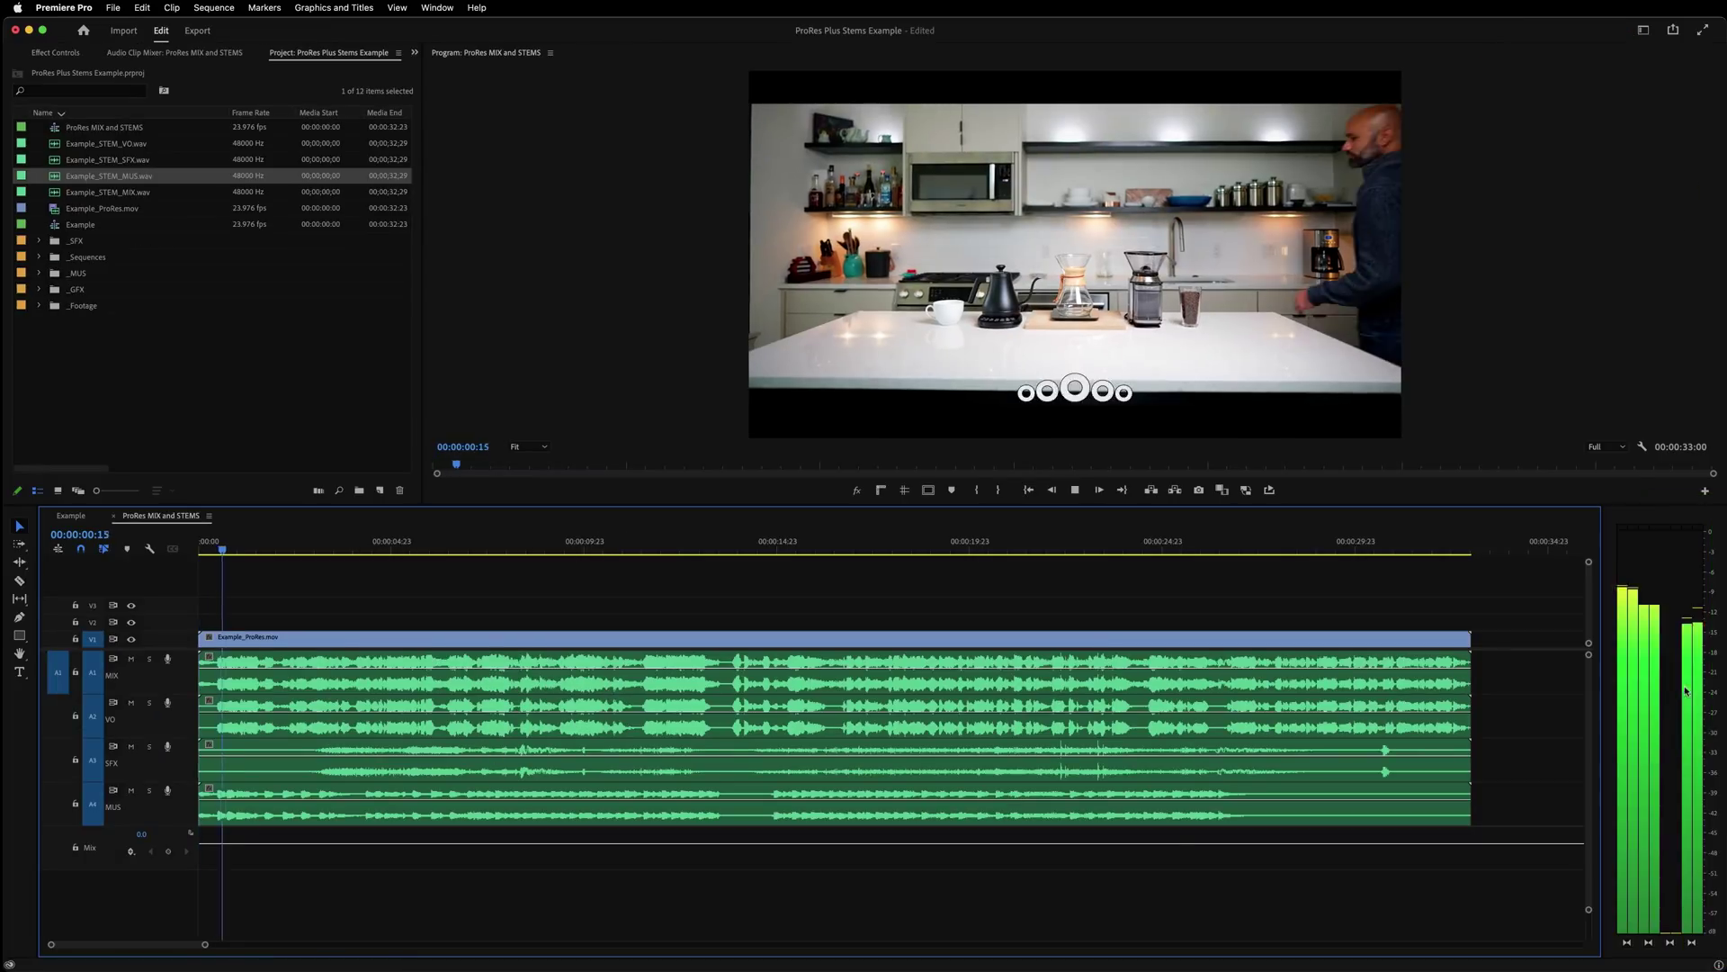
left_click(131, 660)
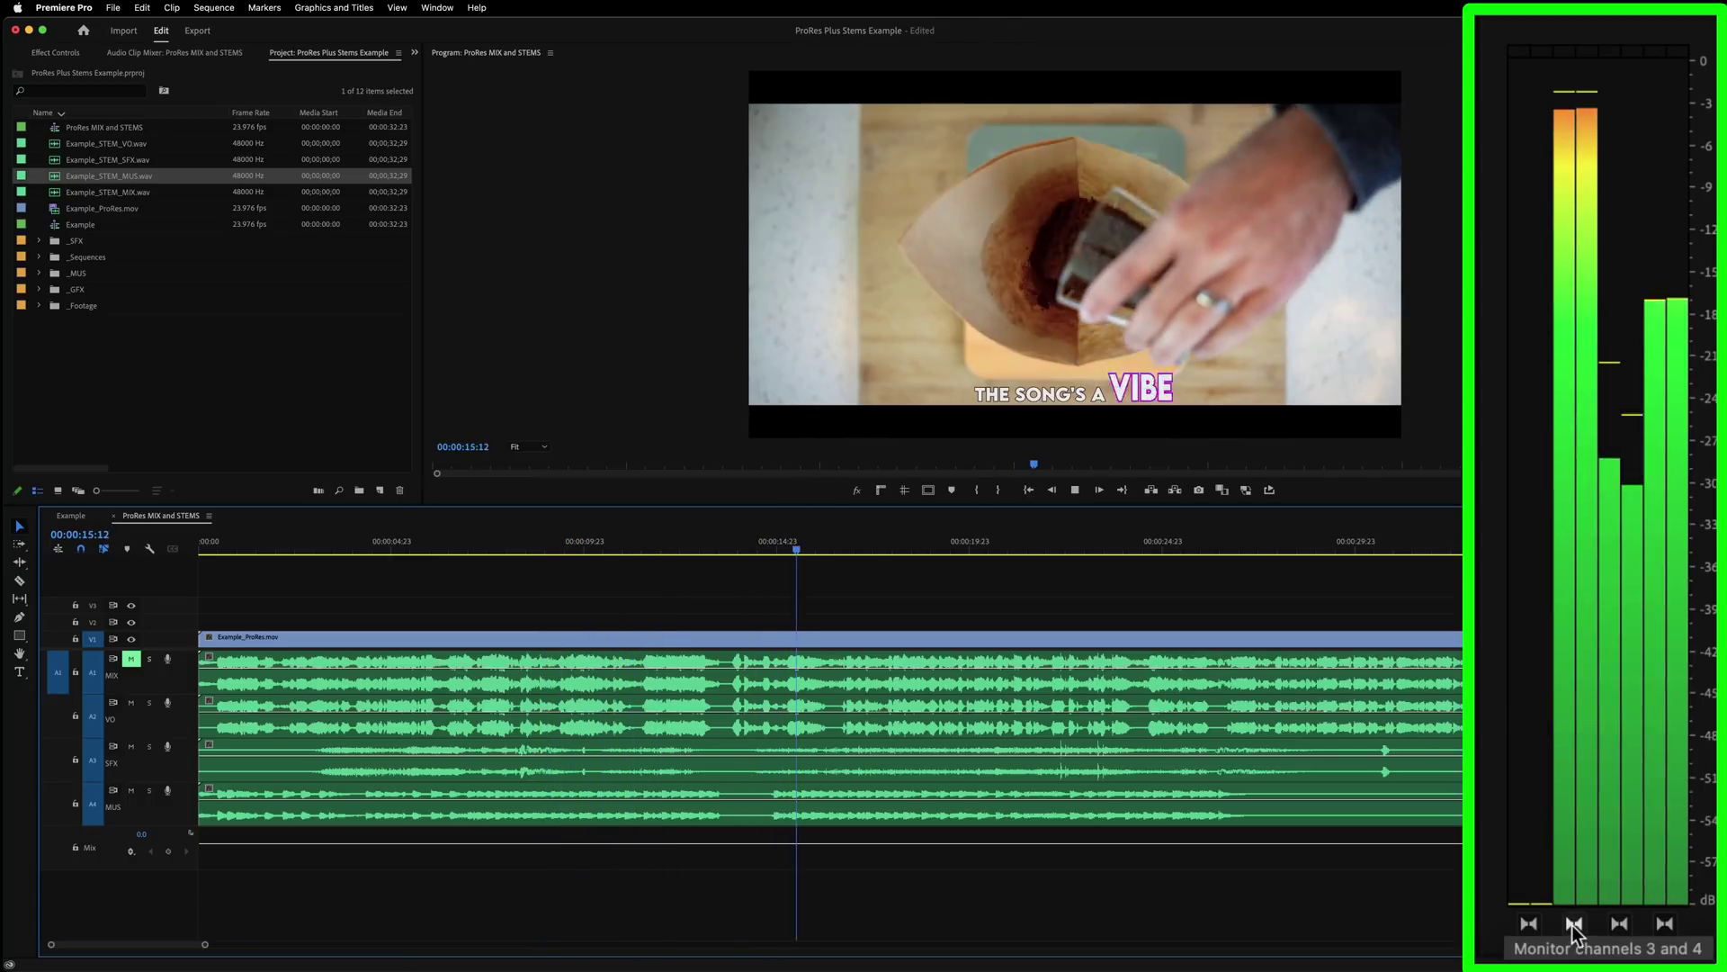
left_click(1575, 929)
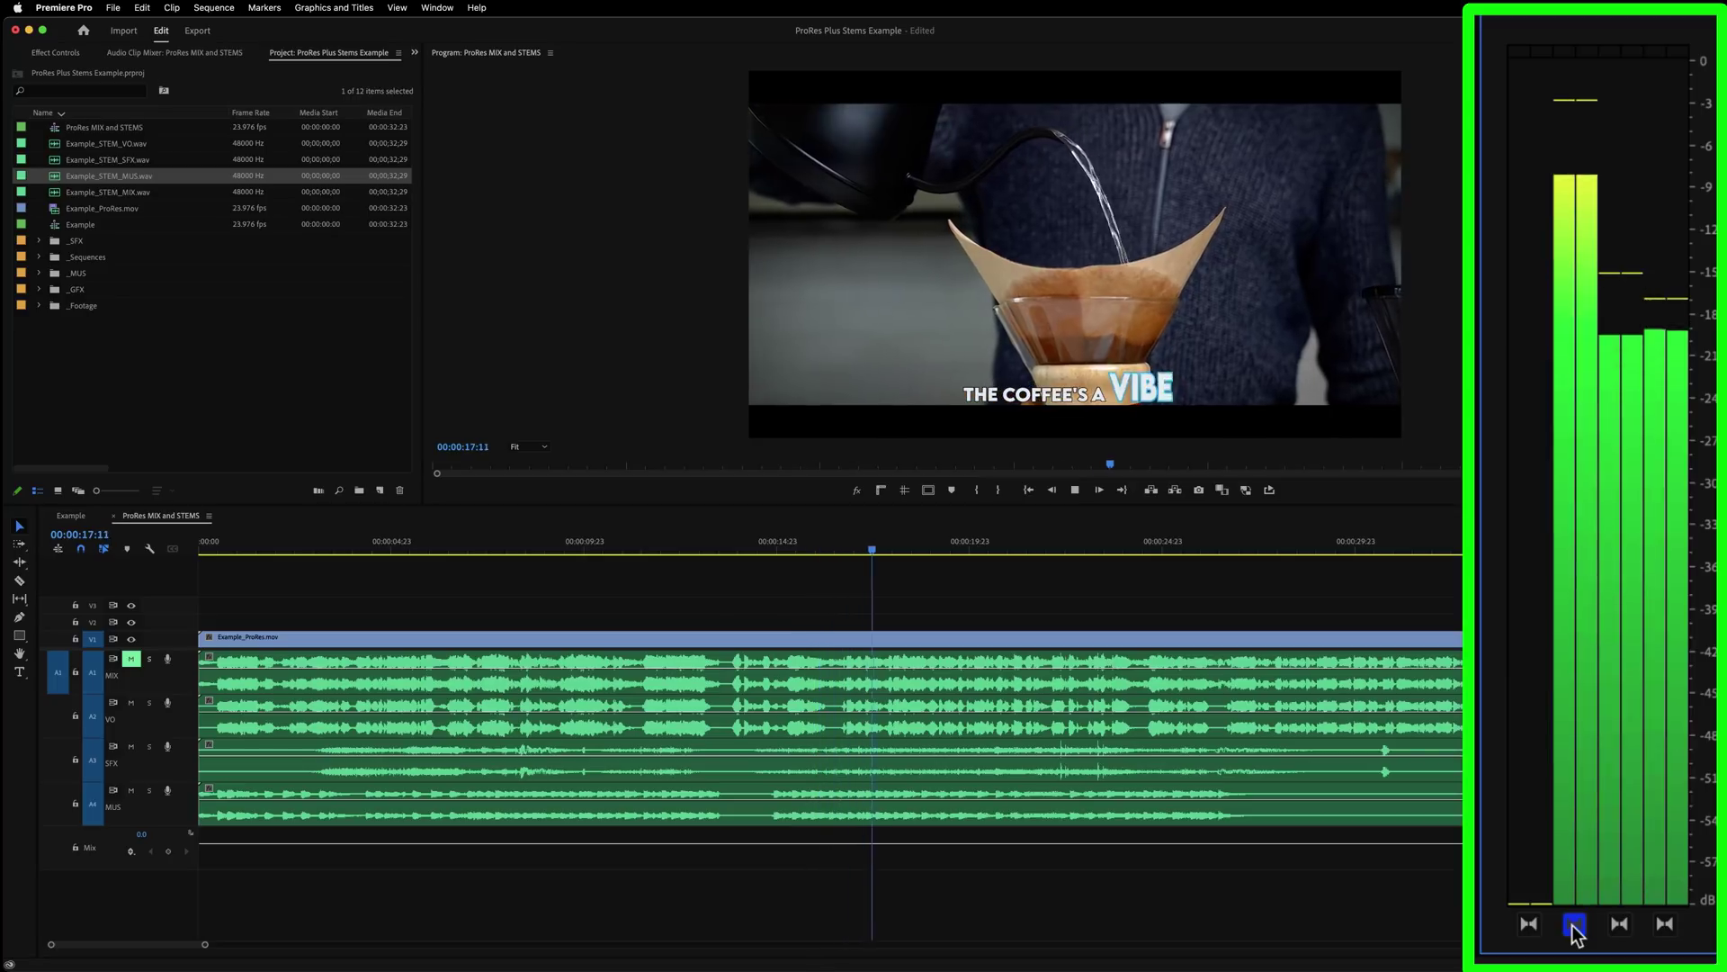
left_click(1620, 927)
left_click(1665, 927)
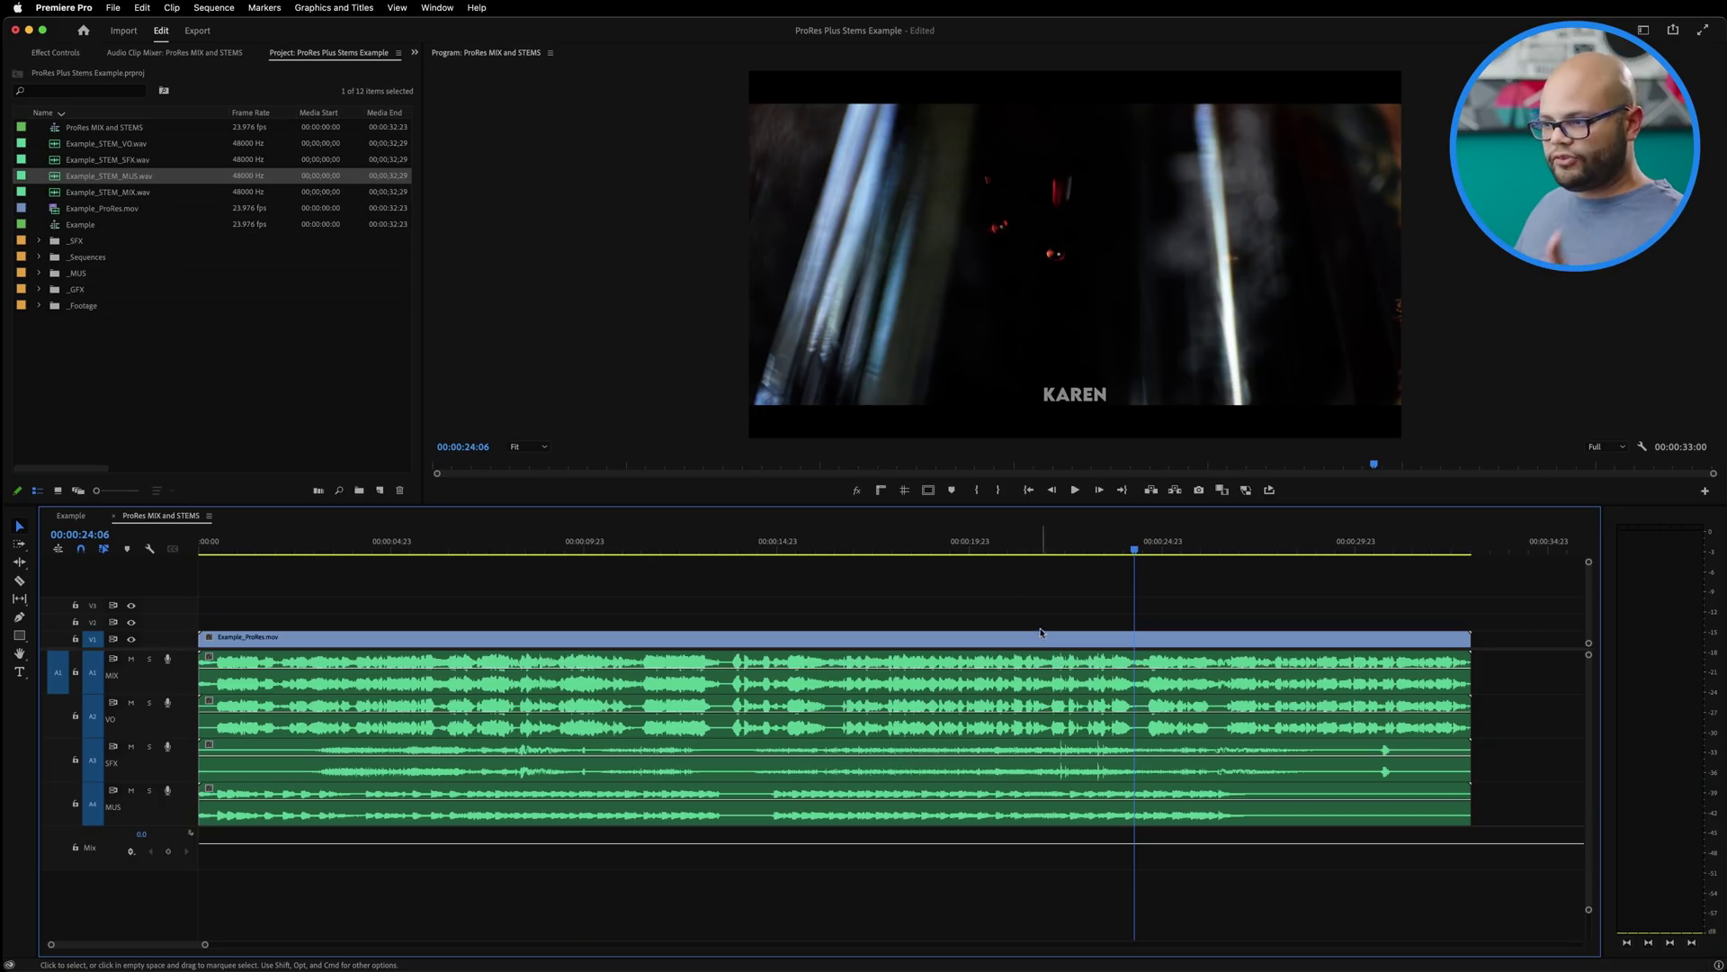
left_click_drag(1031, 582, 654, 821)
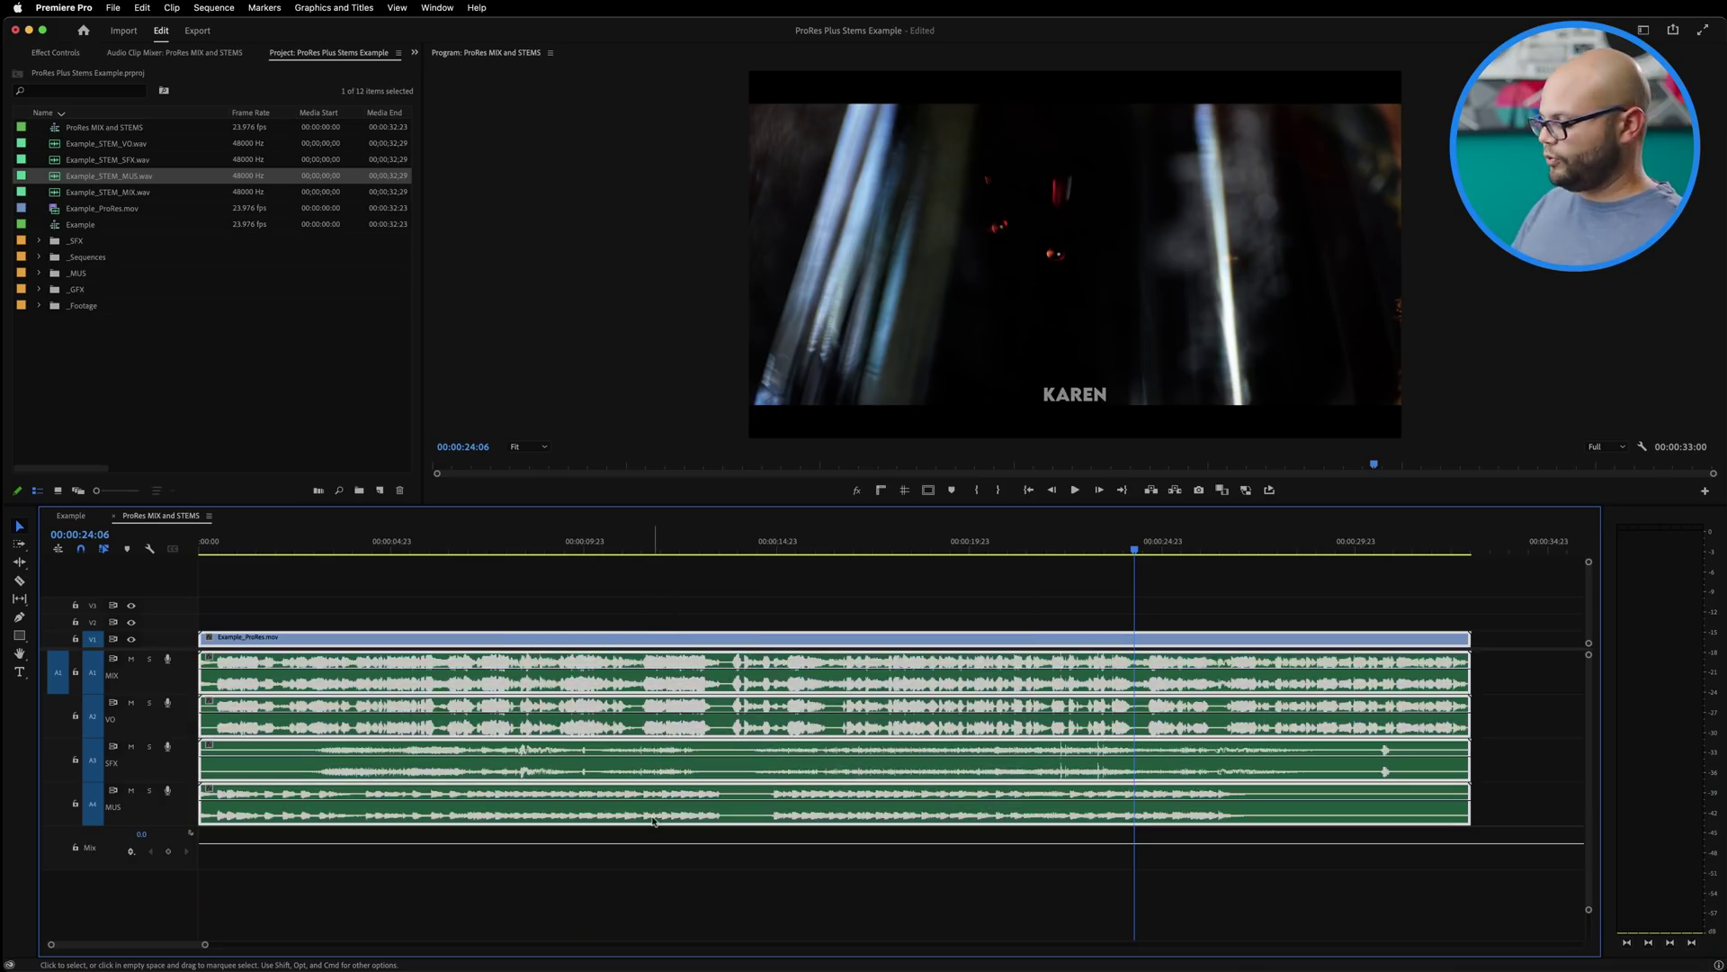
- Export the whole sequence as QuickTime with the Apple ProRes 422 video codec
key("super+a")
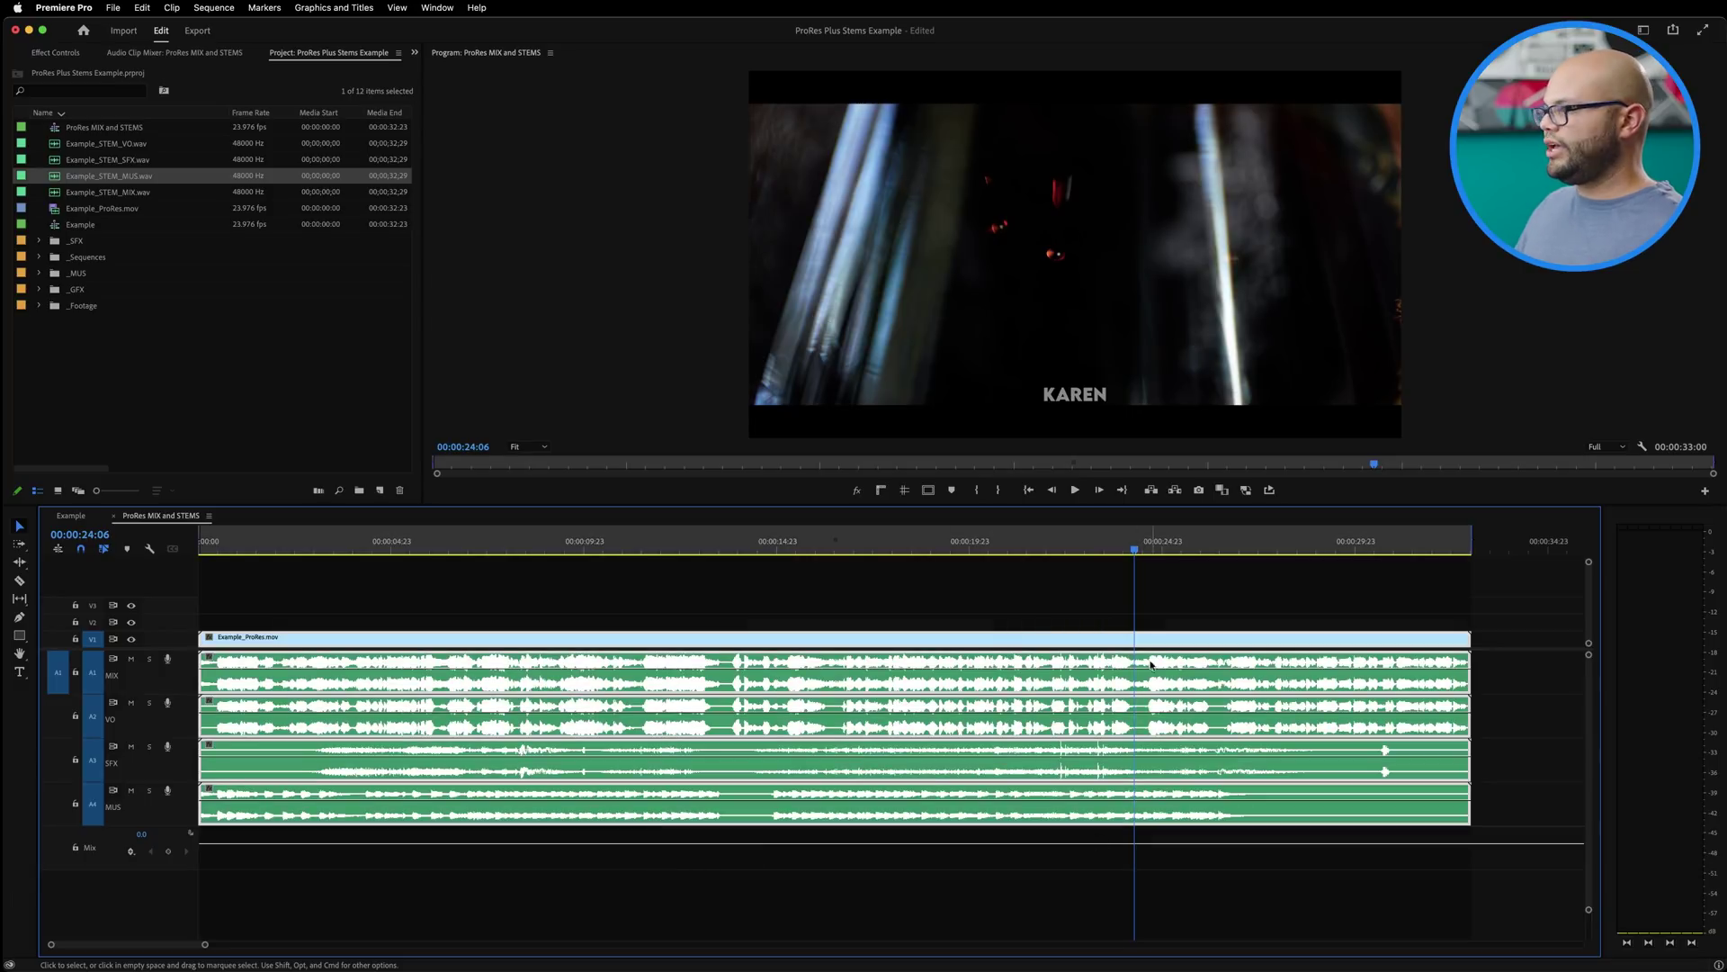
left_click(203, 34)
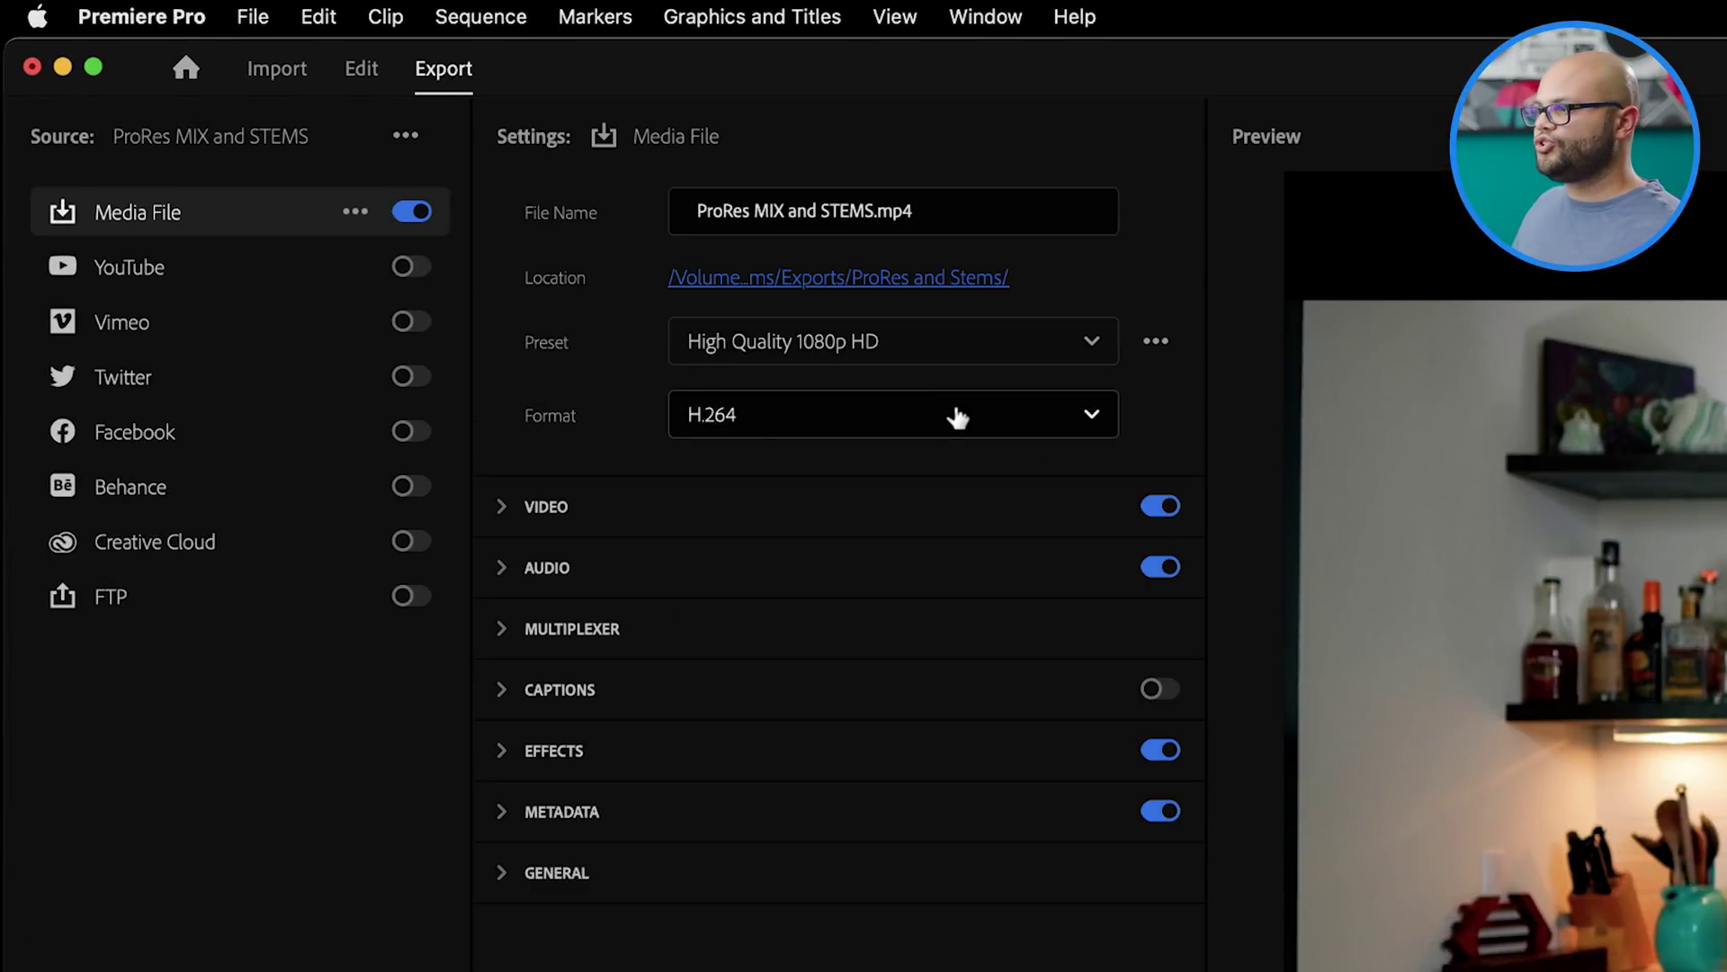
left_click(957, 416)
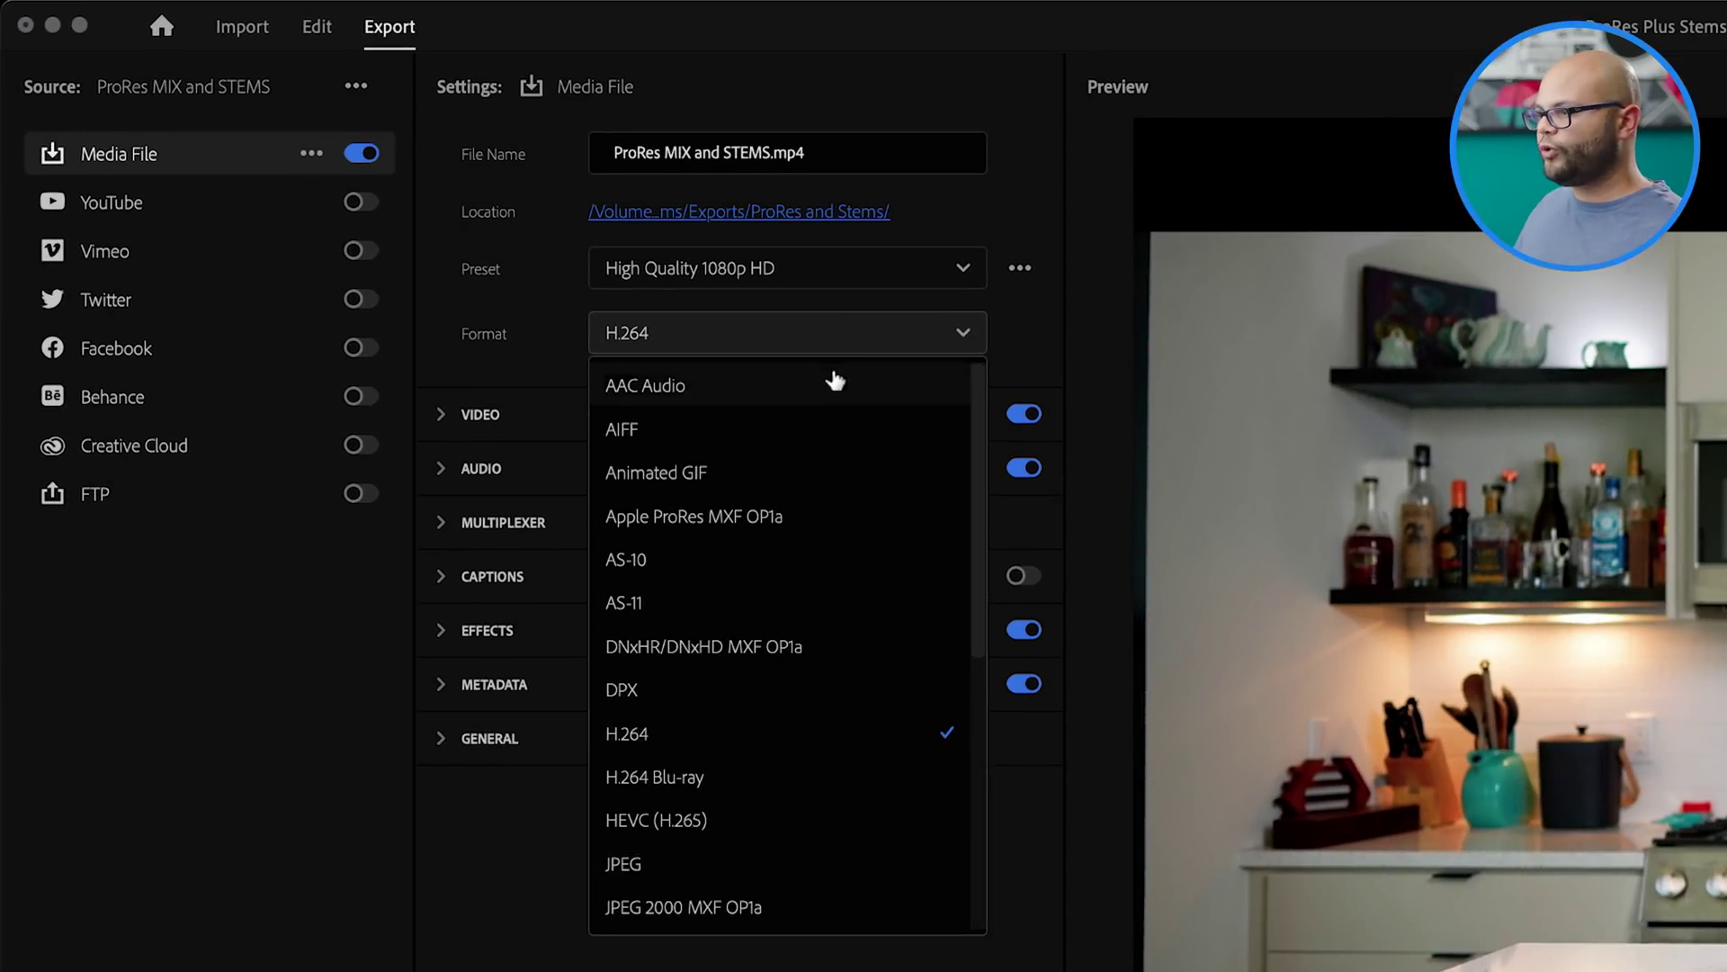
left_click(830, 919)
left_click(436, 415)
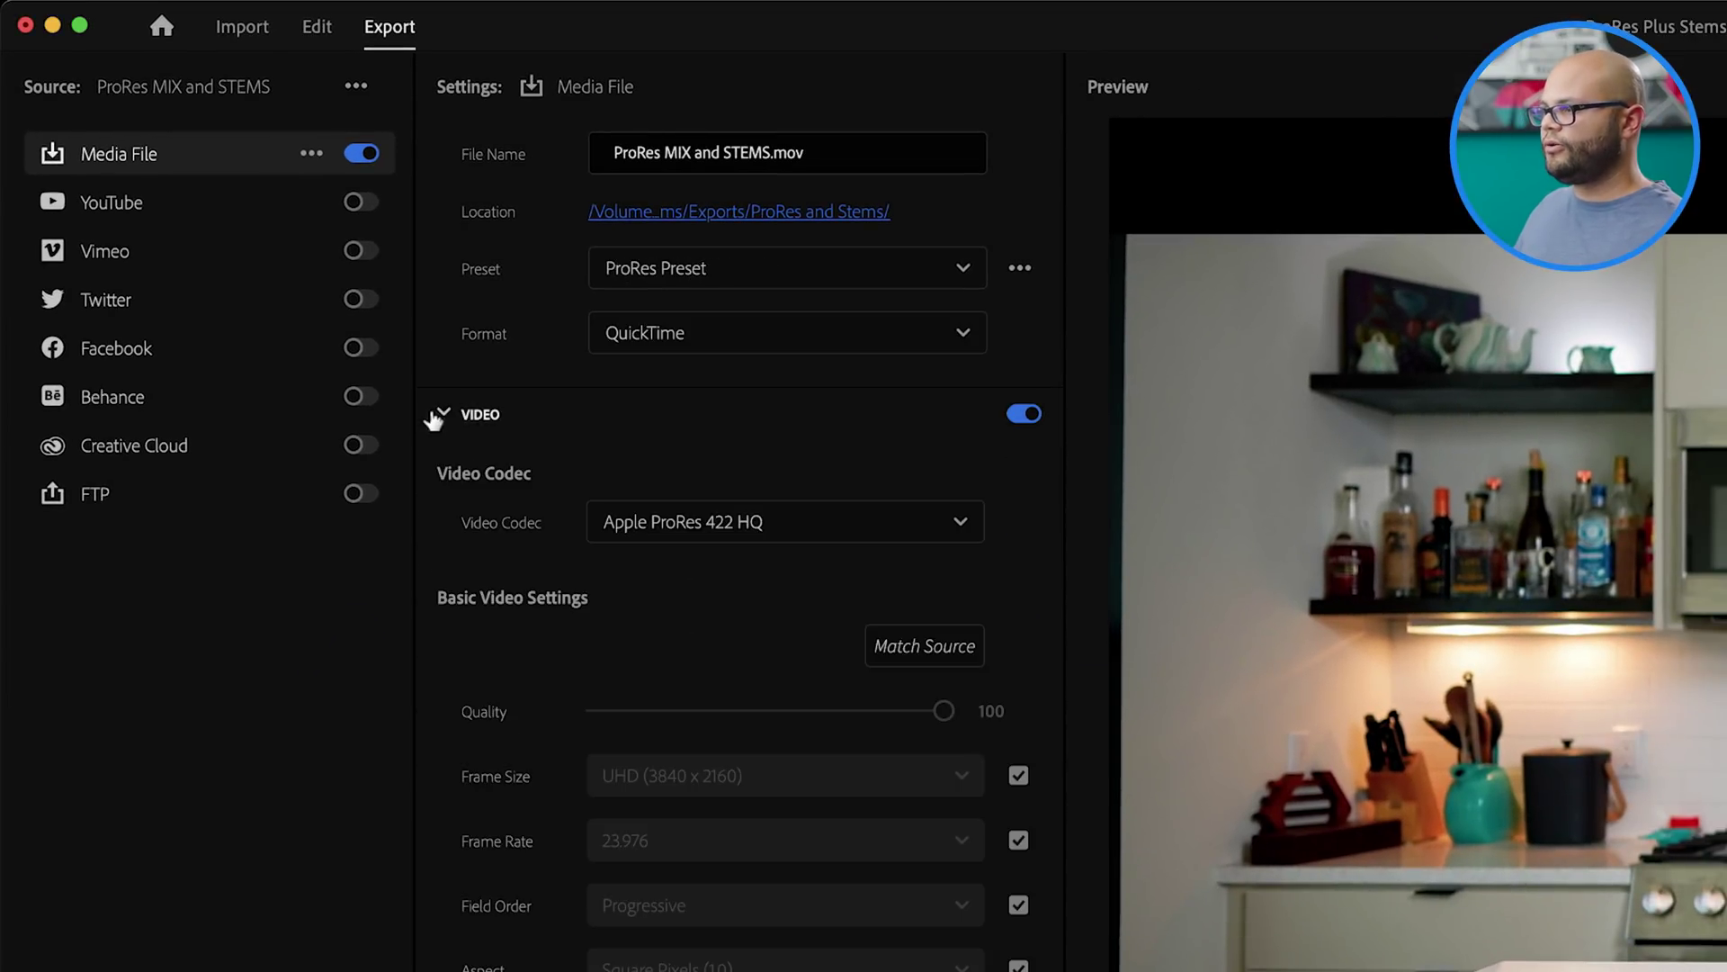
left_click(621, 528)
left_click(682, 620)
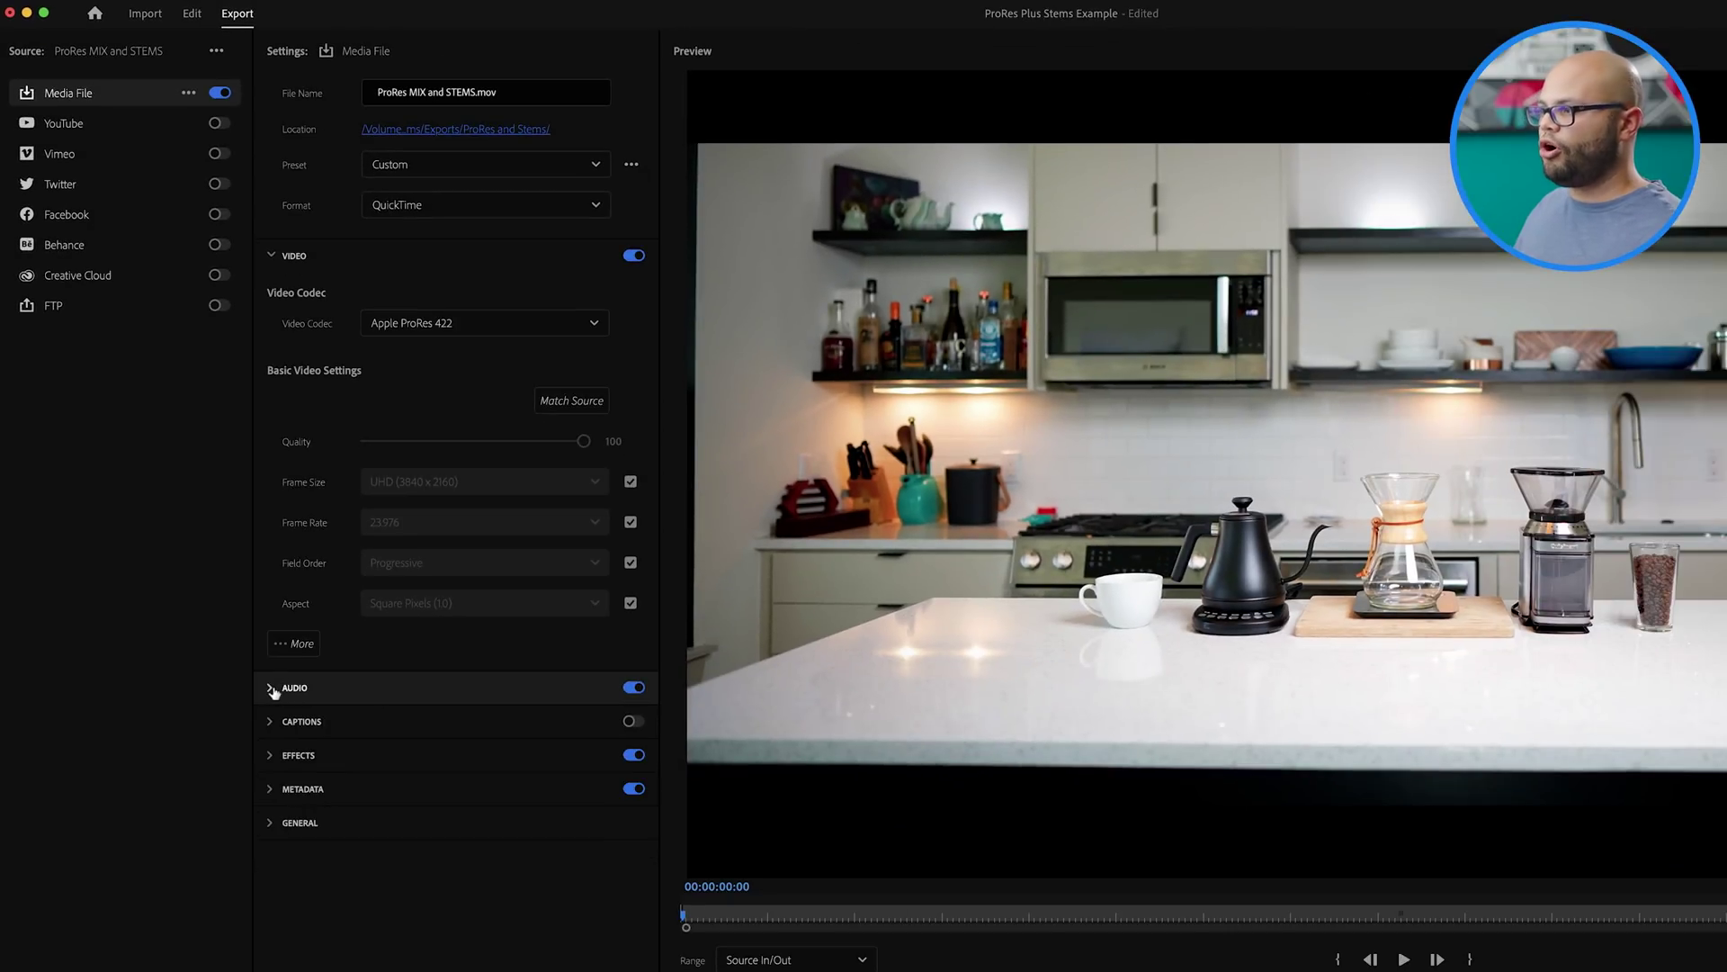
- Give the export four stereo audio streams at 24-bit sample size
left_click(275, 689)
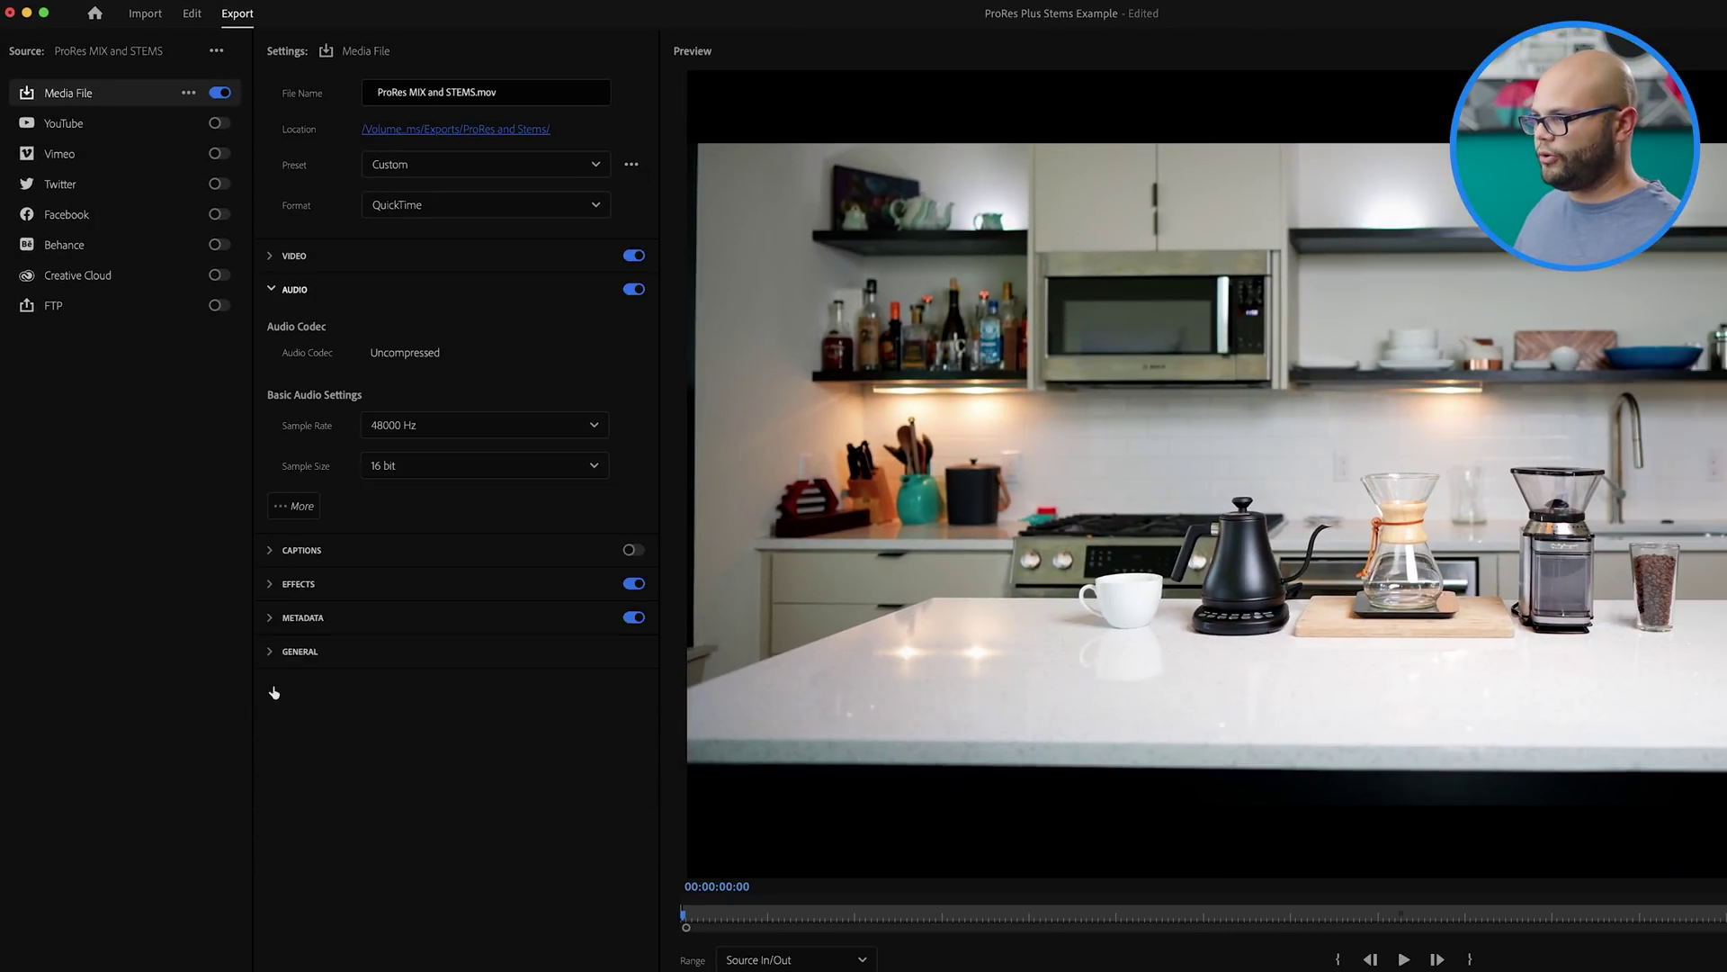
left_click(294, 506)
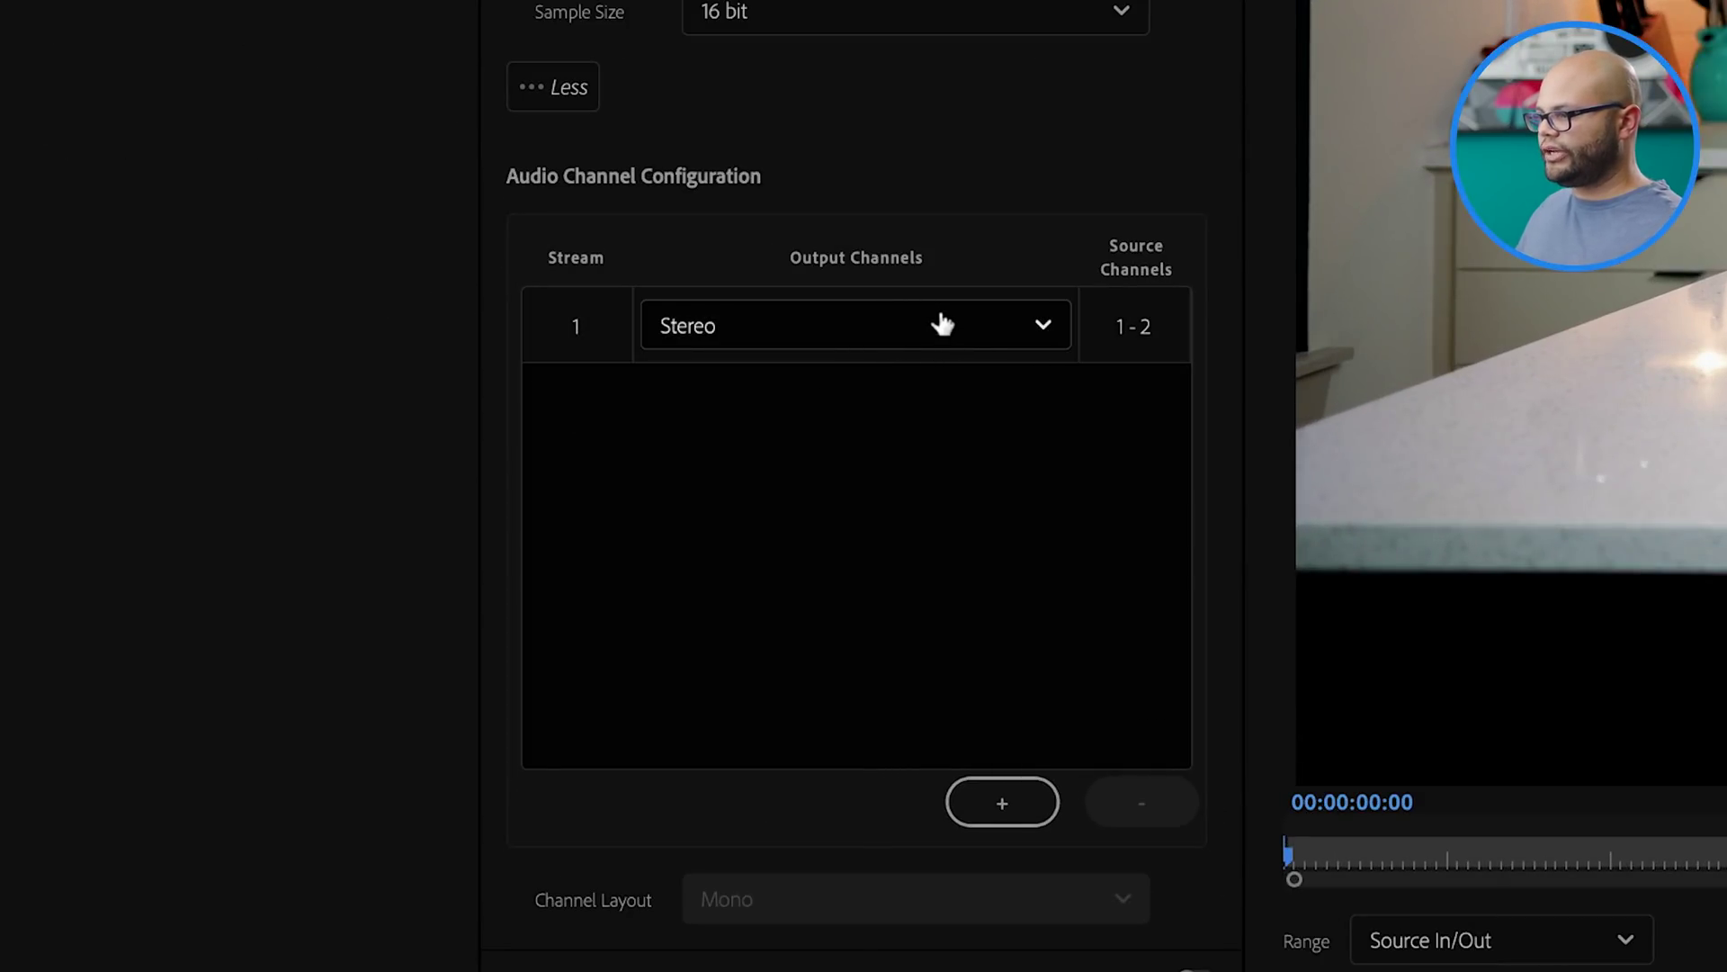
left_click(1008, 802)
left_click(1008, 802)
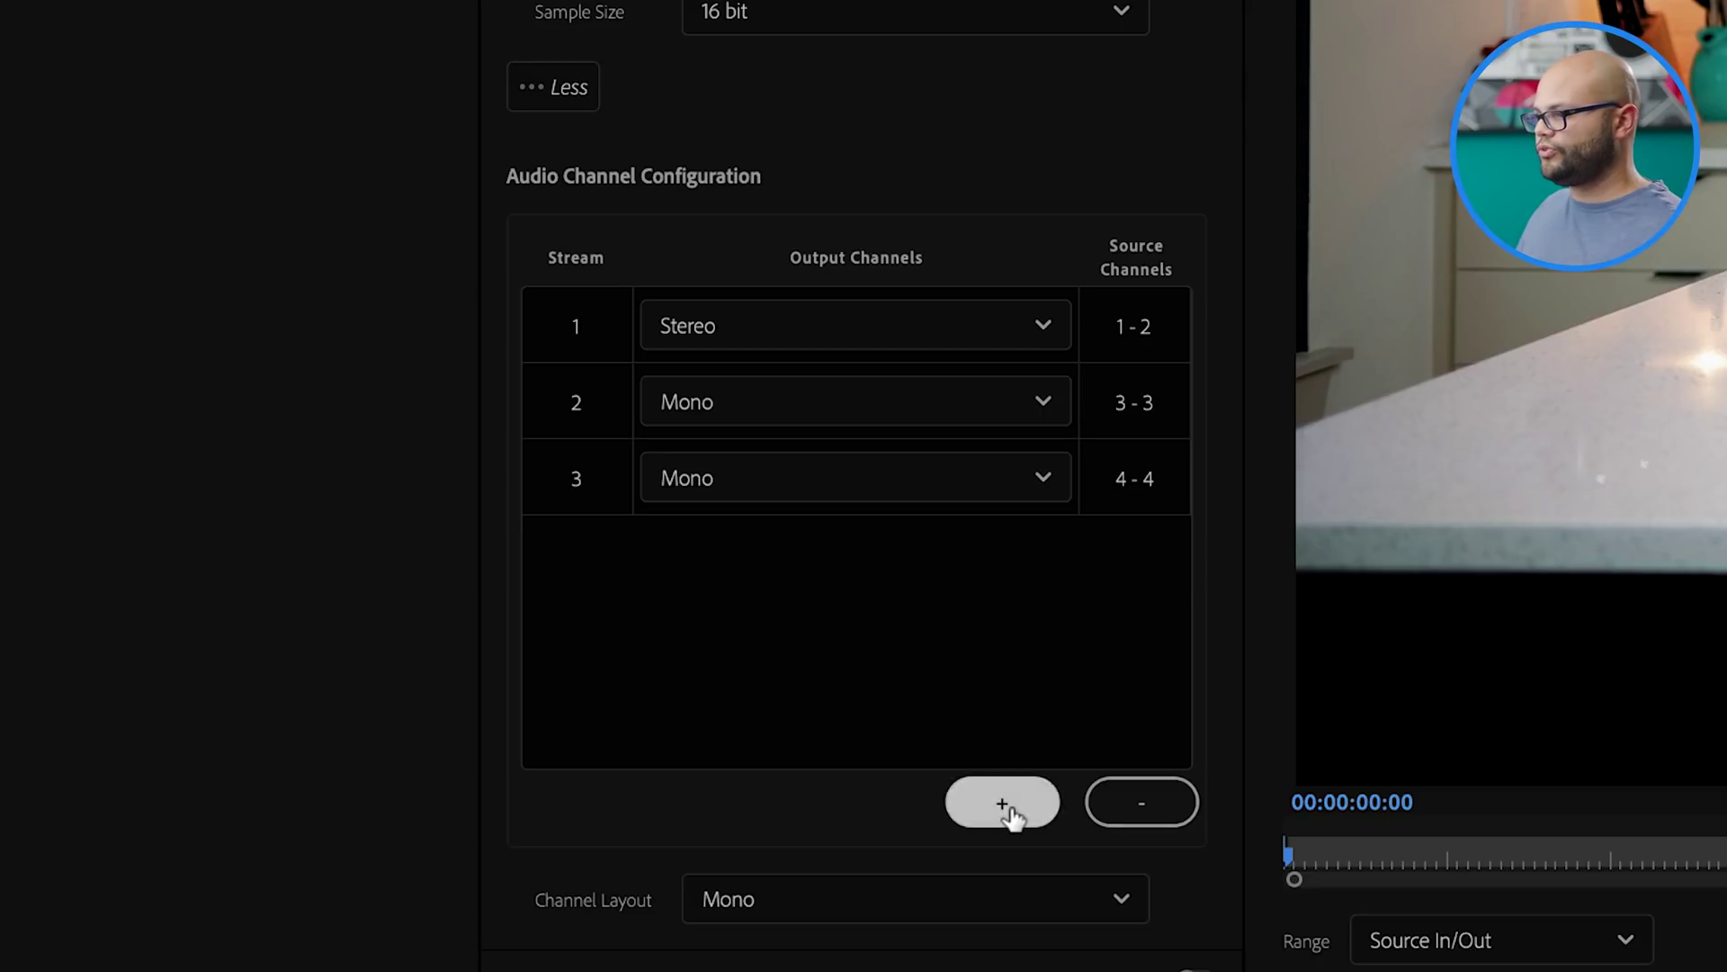
left_click(1008, 806)
left_click(1057, 410)
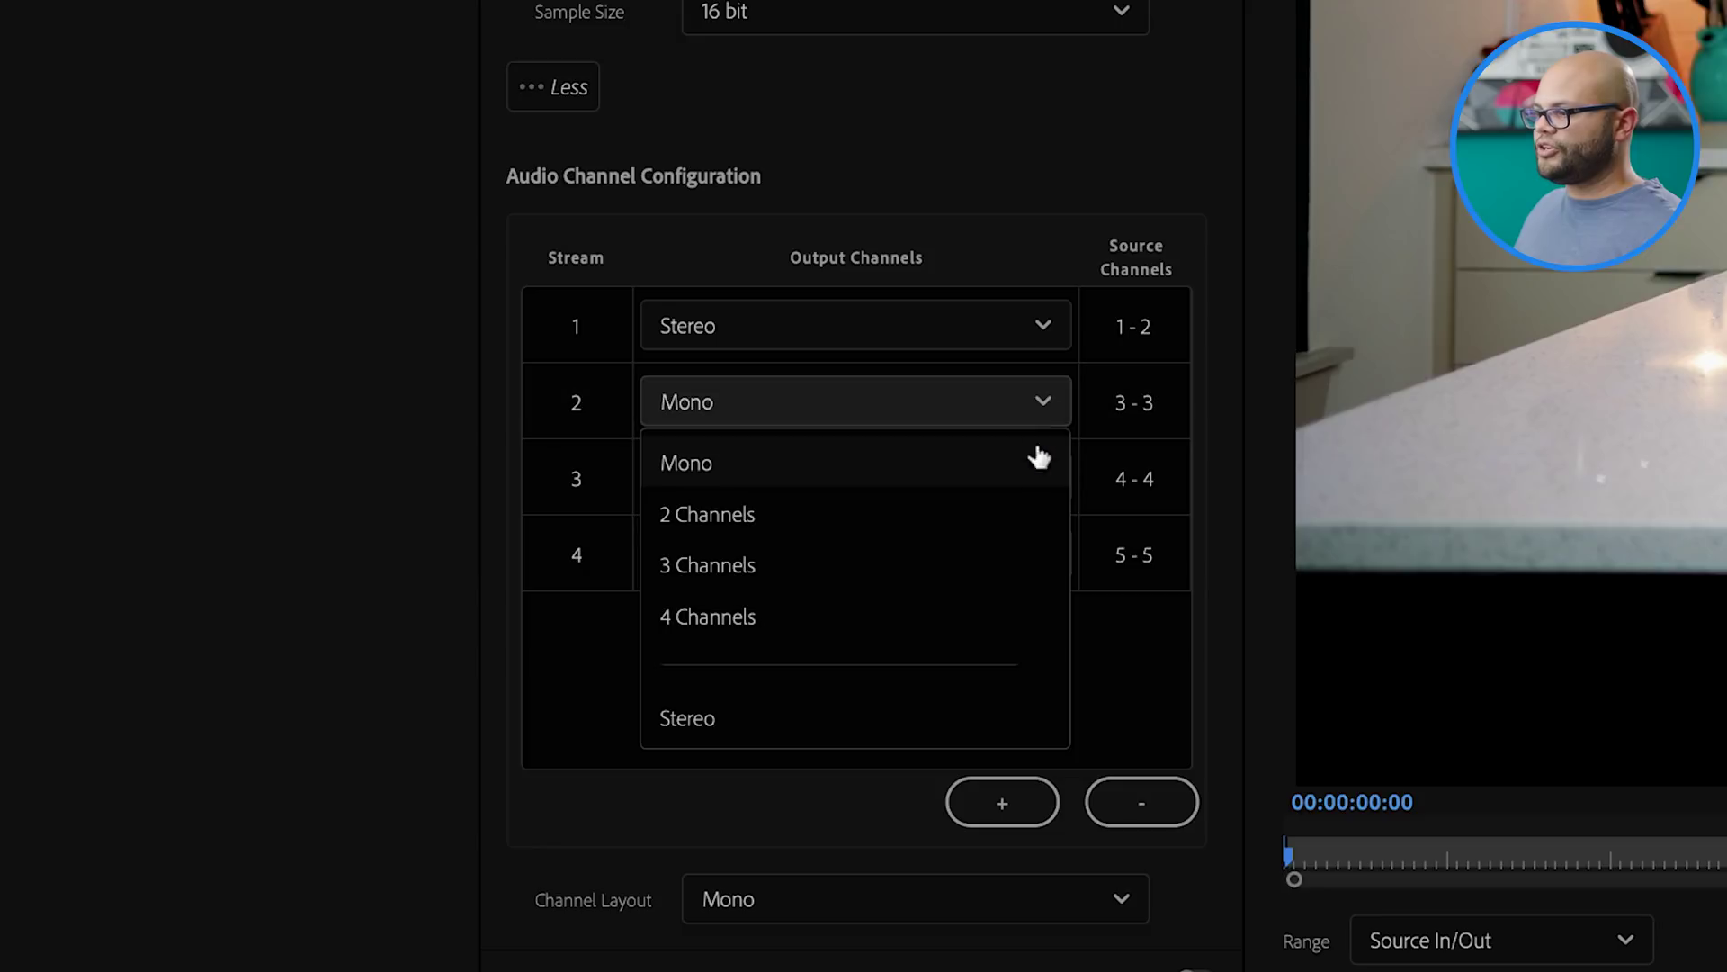
left_click(972, 718)
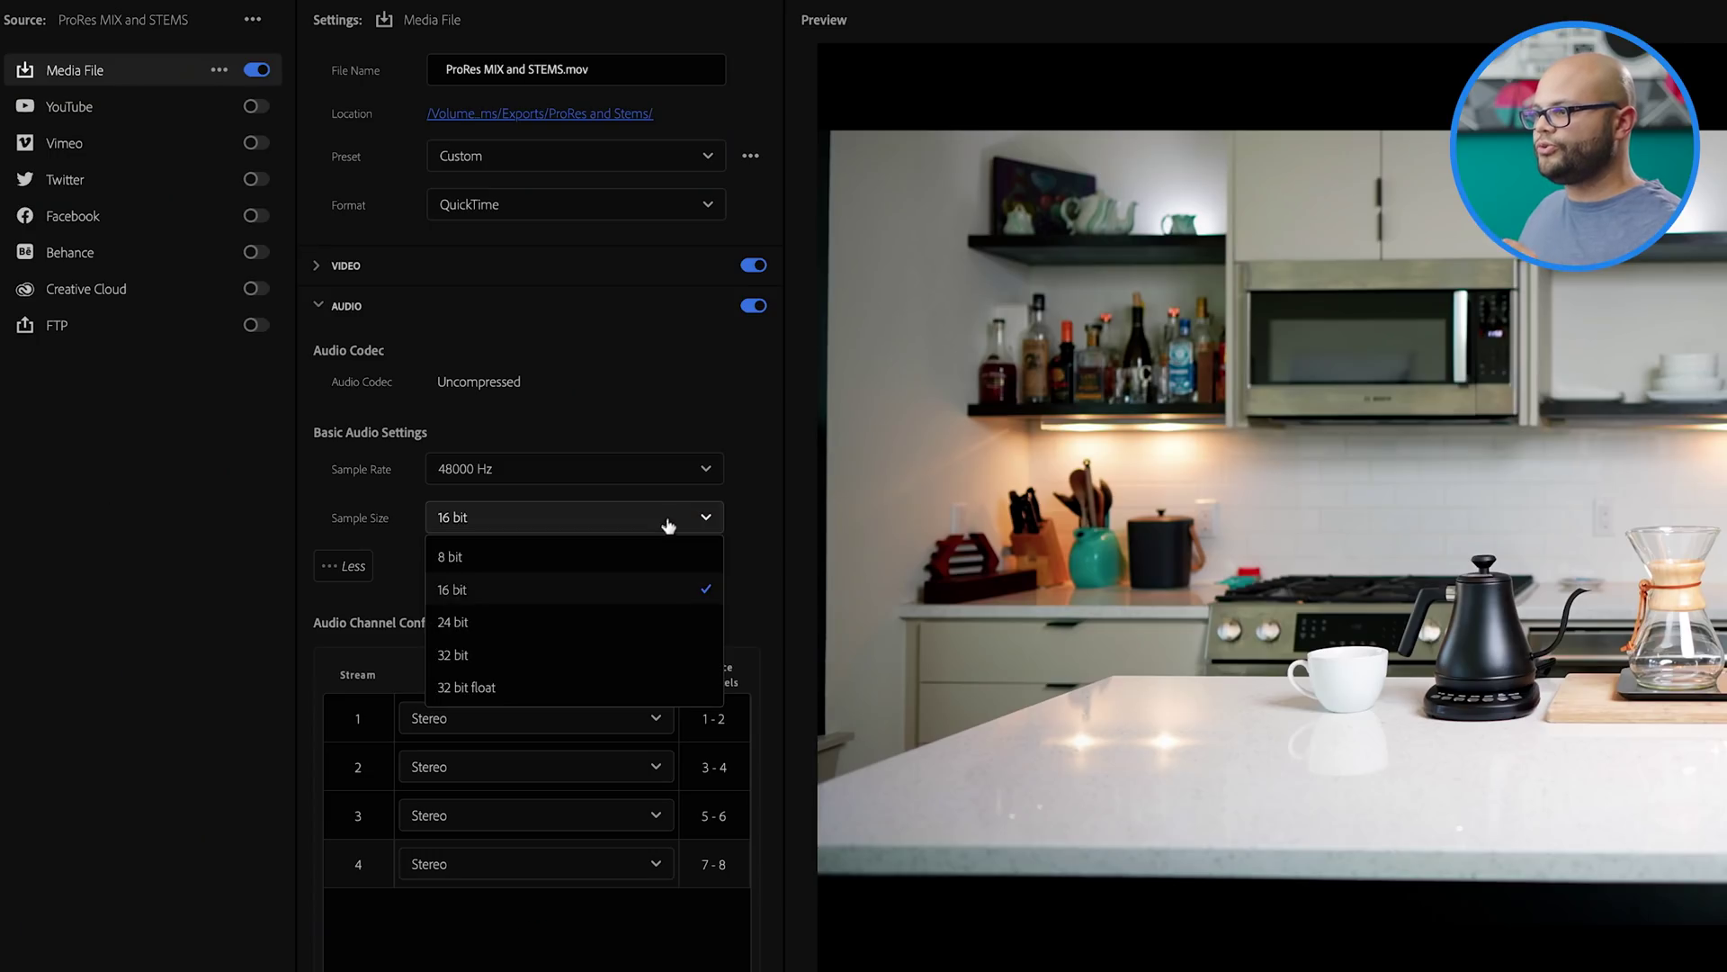
left_click(675, 622)
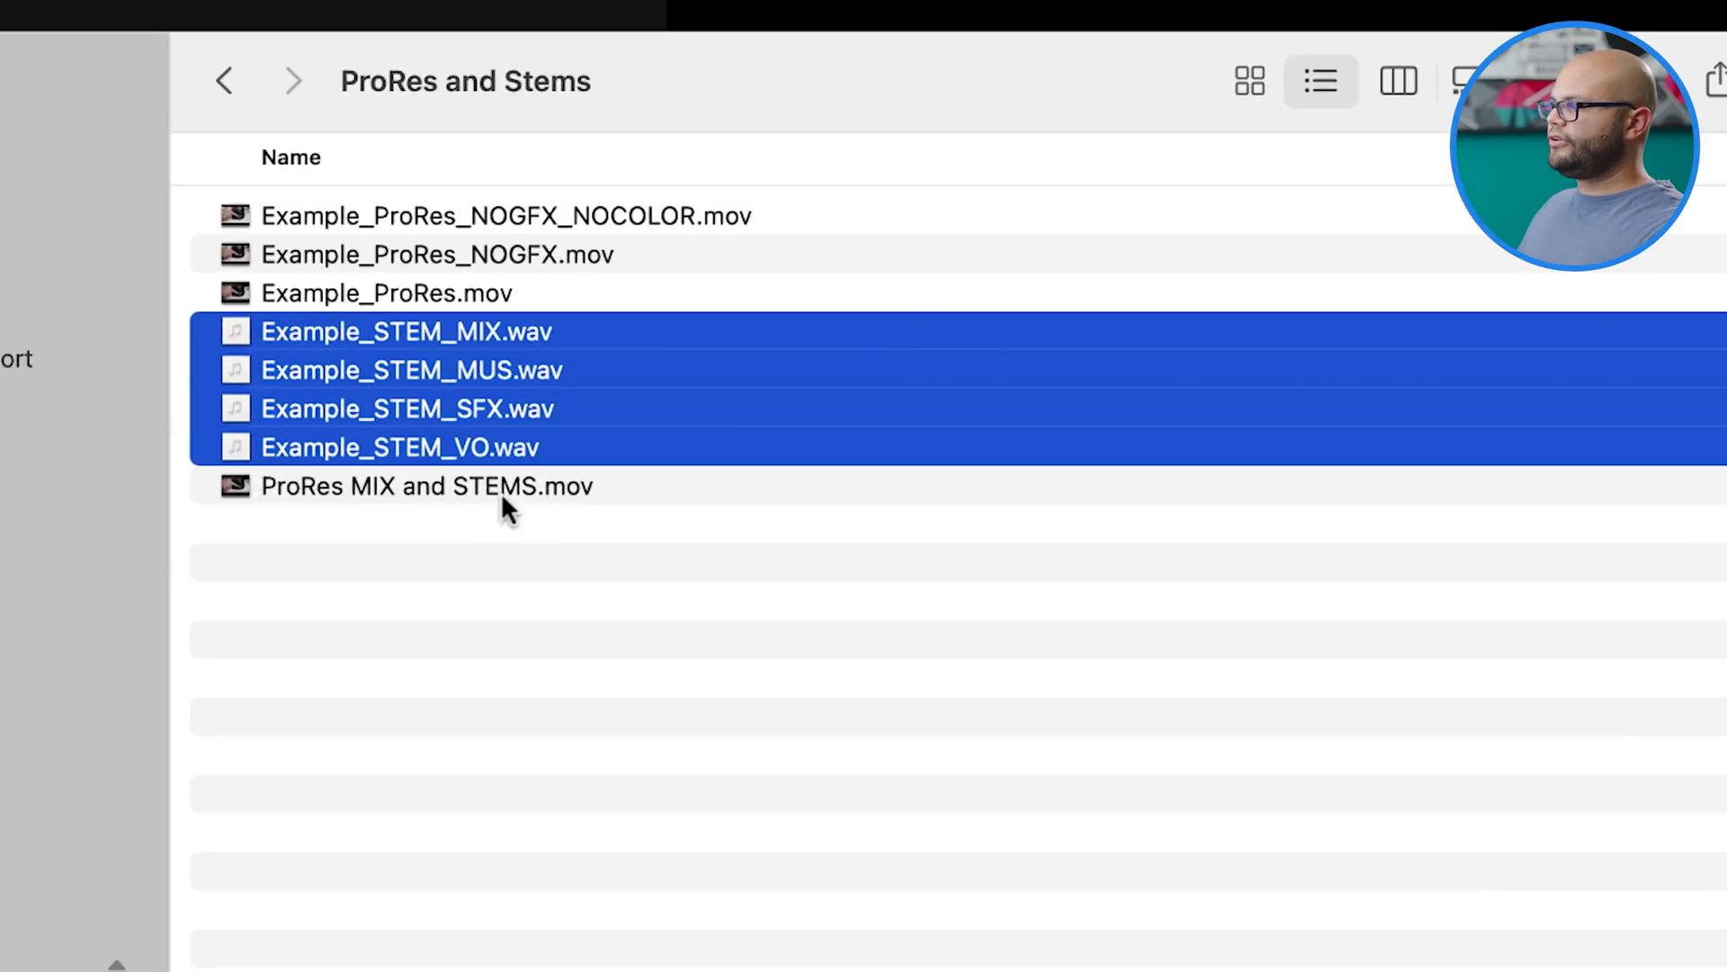
- Drag ProRes MIX and STEMS.mov from Finder's export folder into the Project panel
left_click(788, 349)
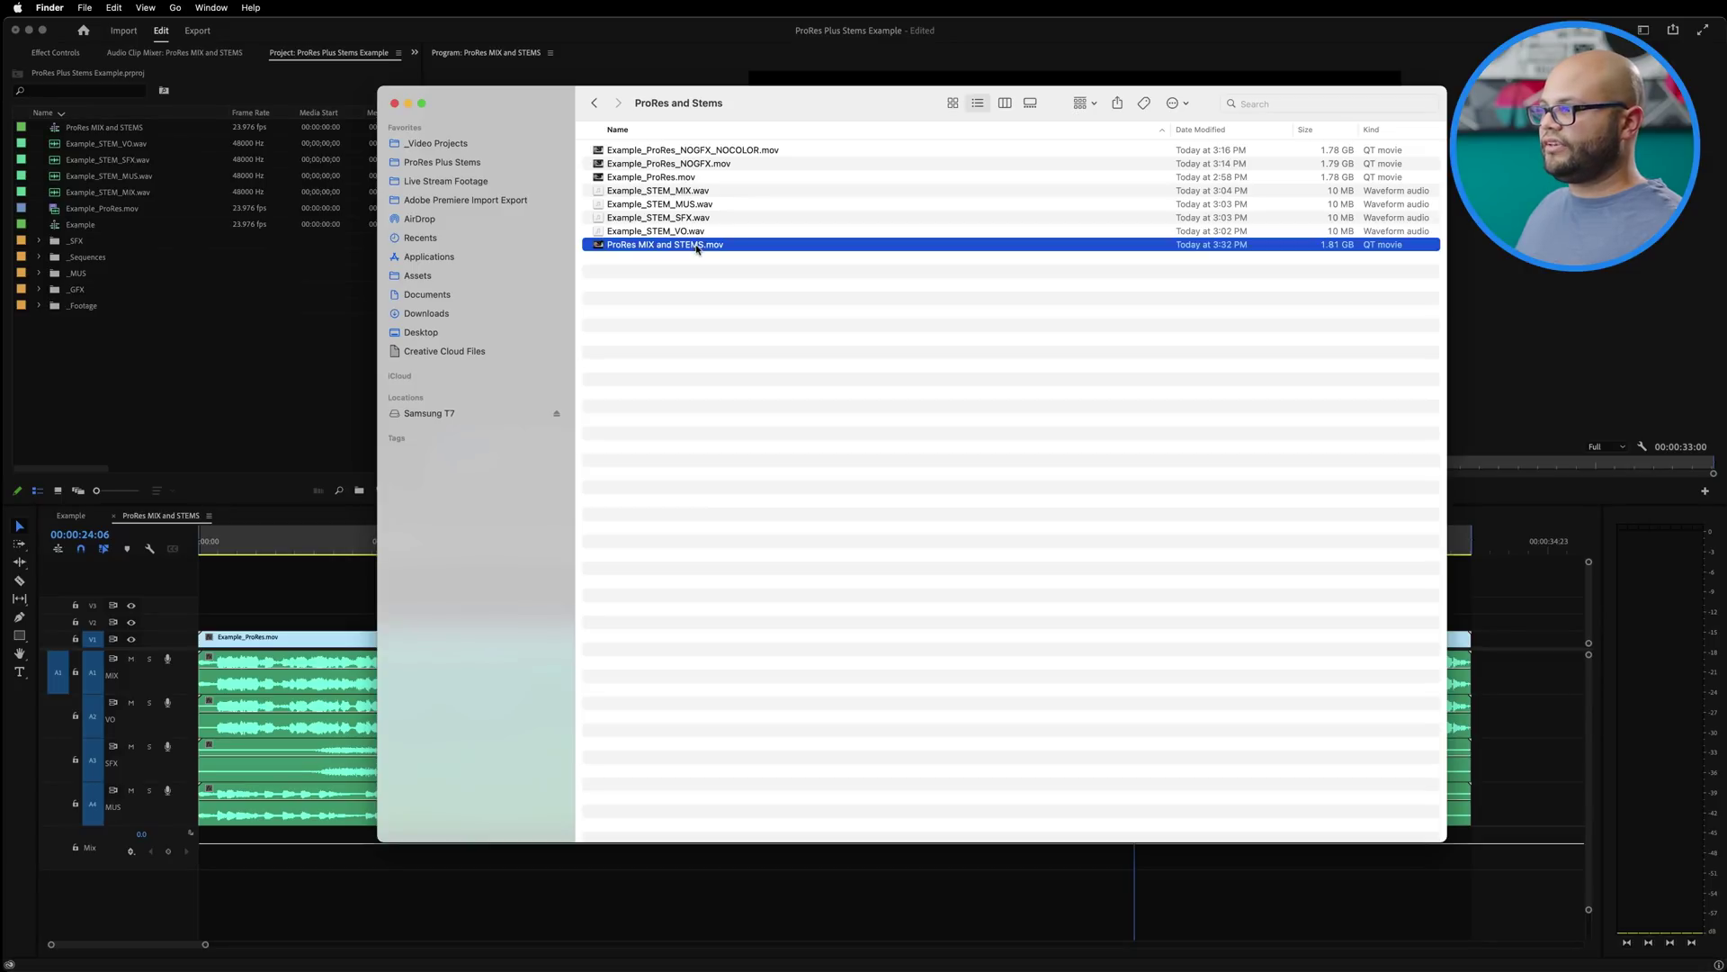
left_click_drag(691, 253, 335, 362)
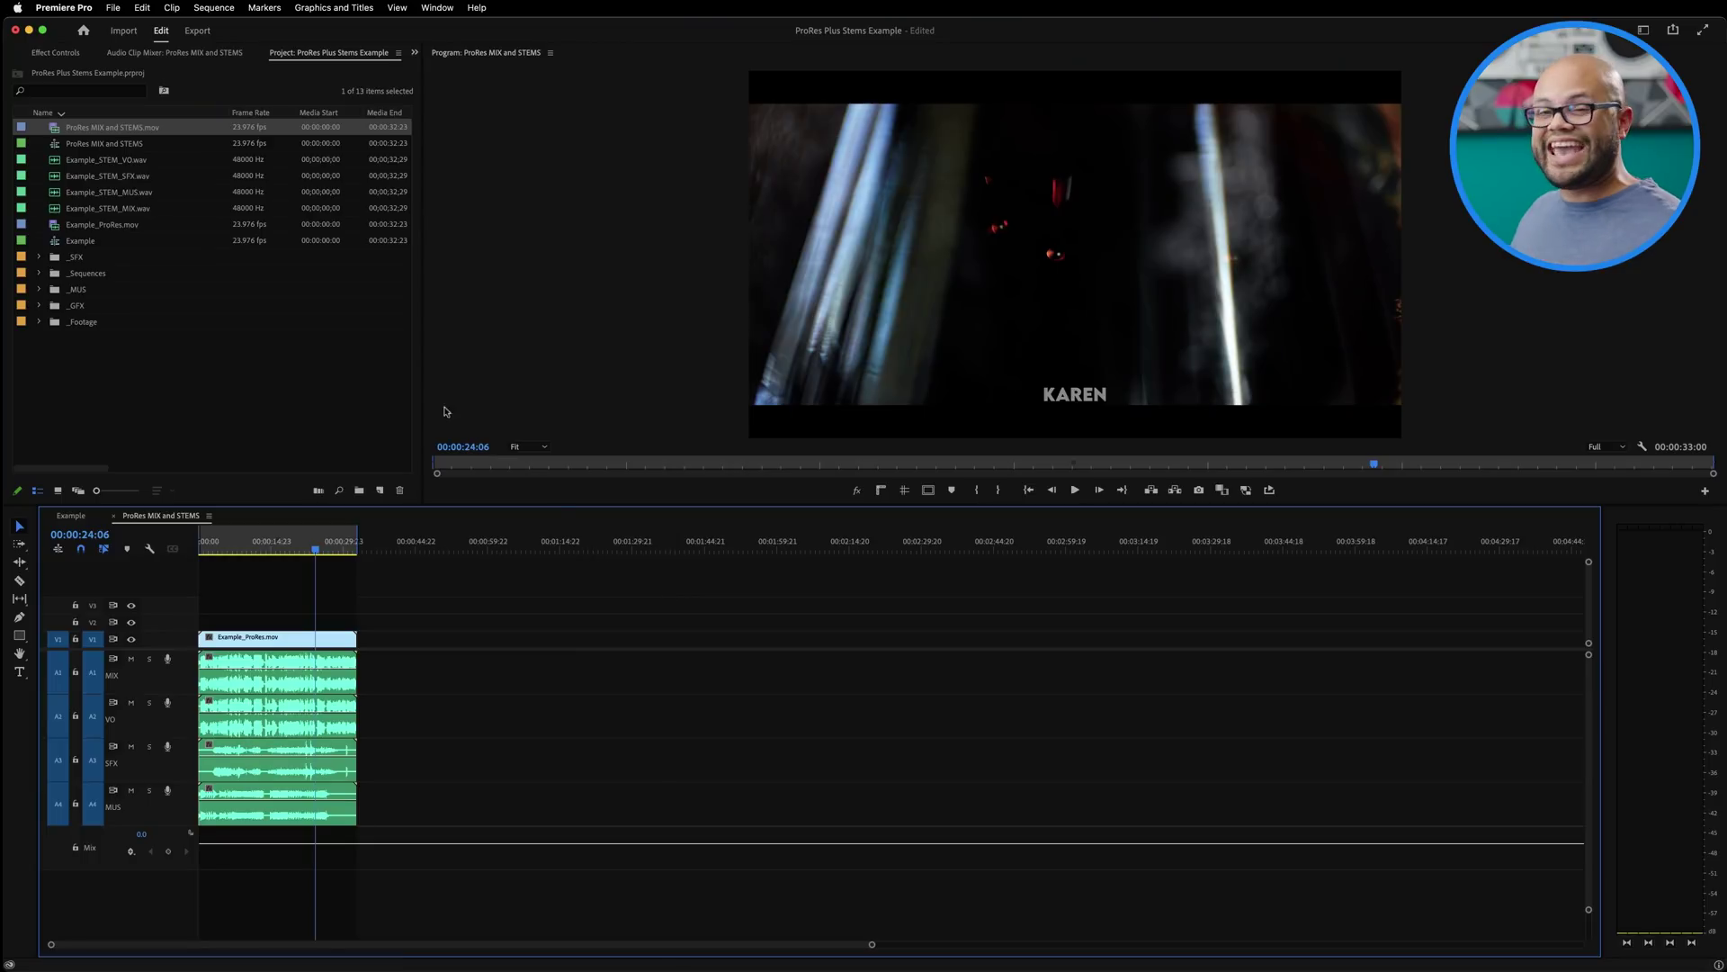
- Place ProRes MIX and STEMS.mov in the timeline, then build a new sequence from it
left_click(58, 133)
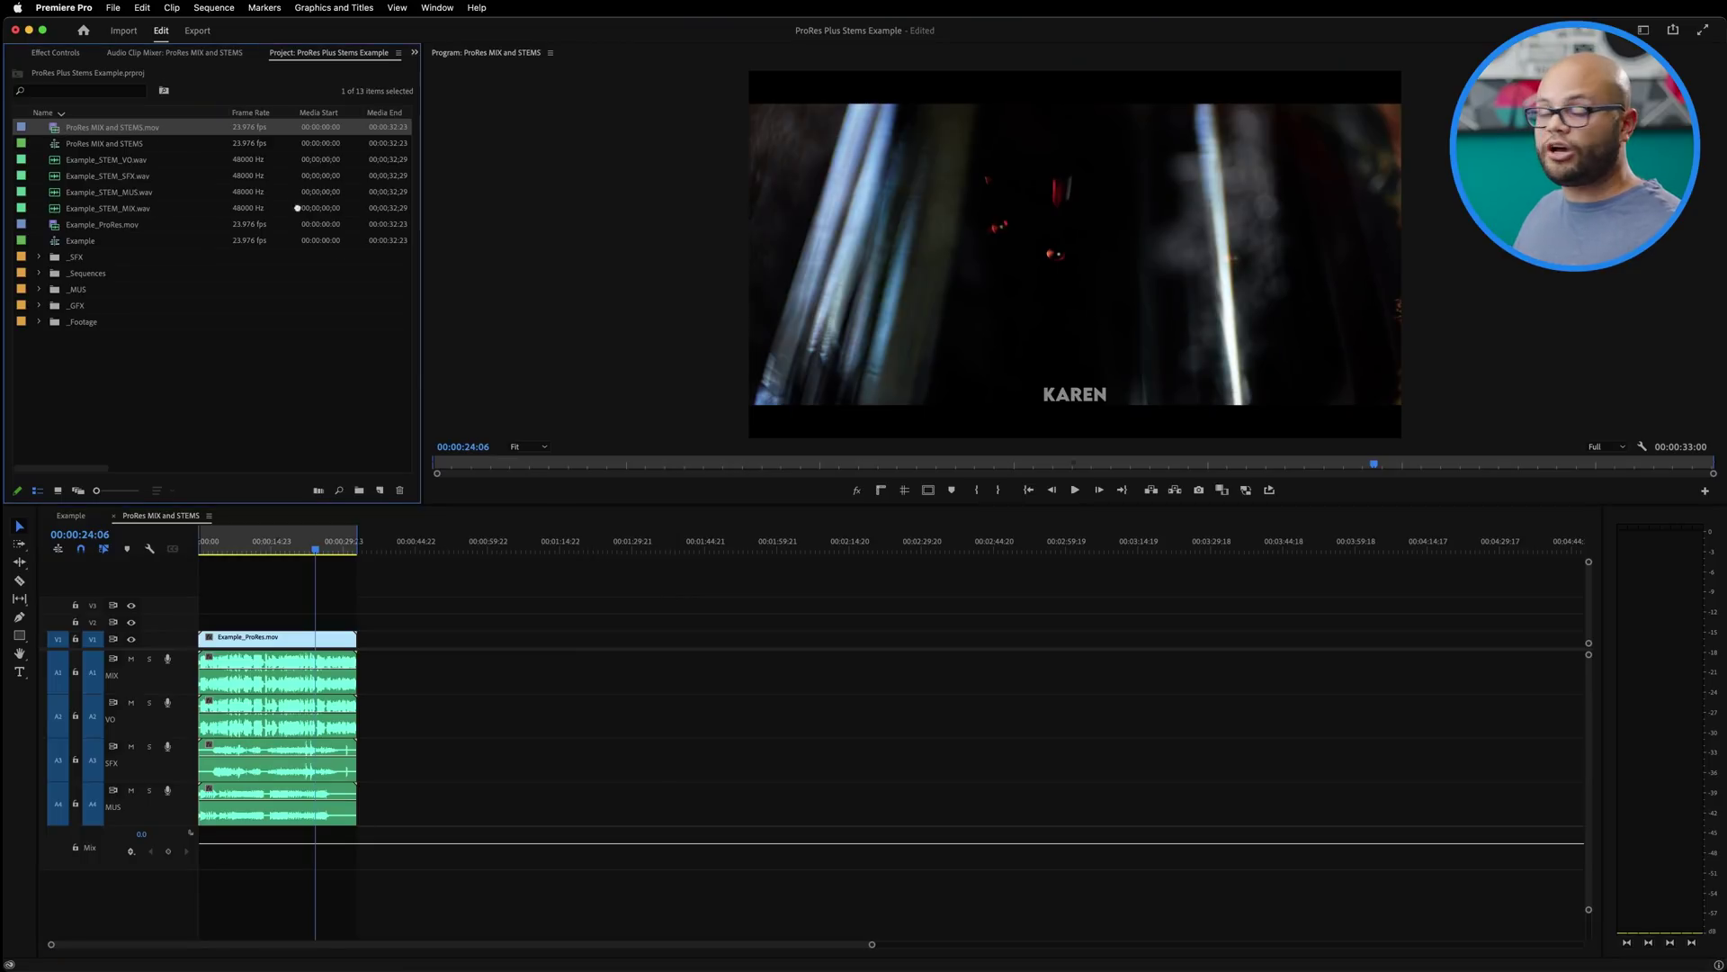
left_click_drag(467, 517, 464, 656)
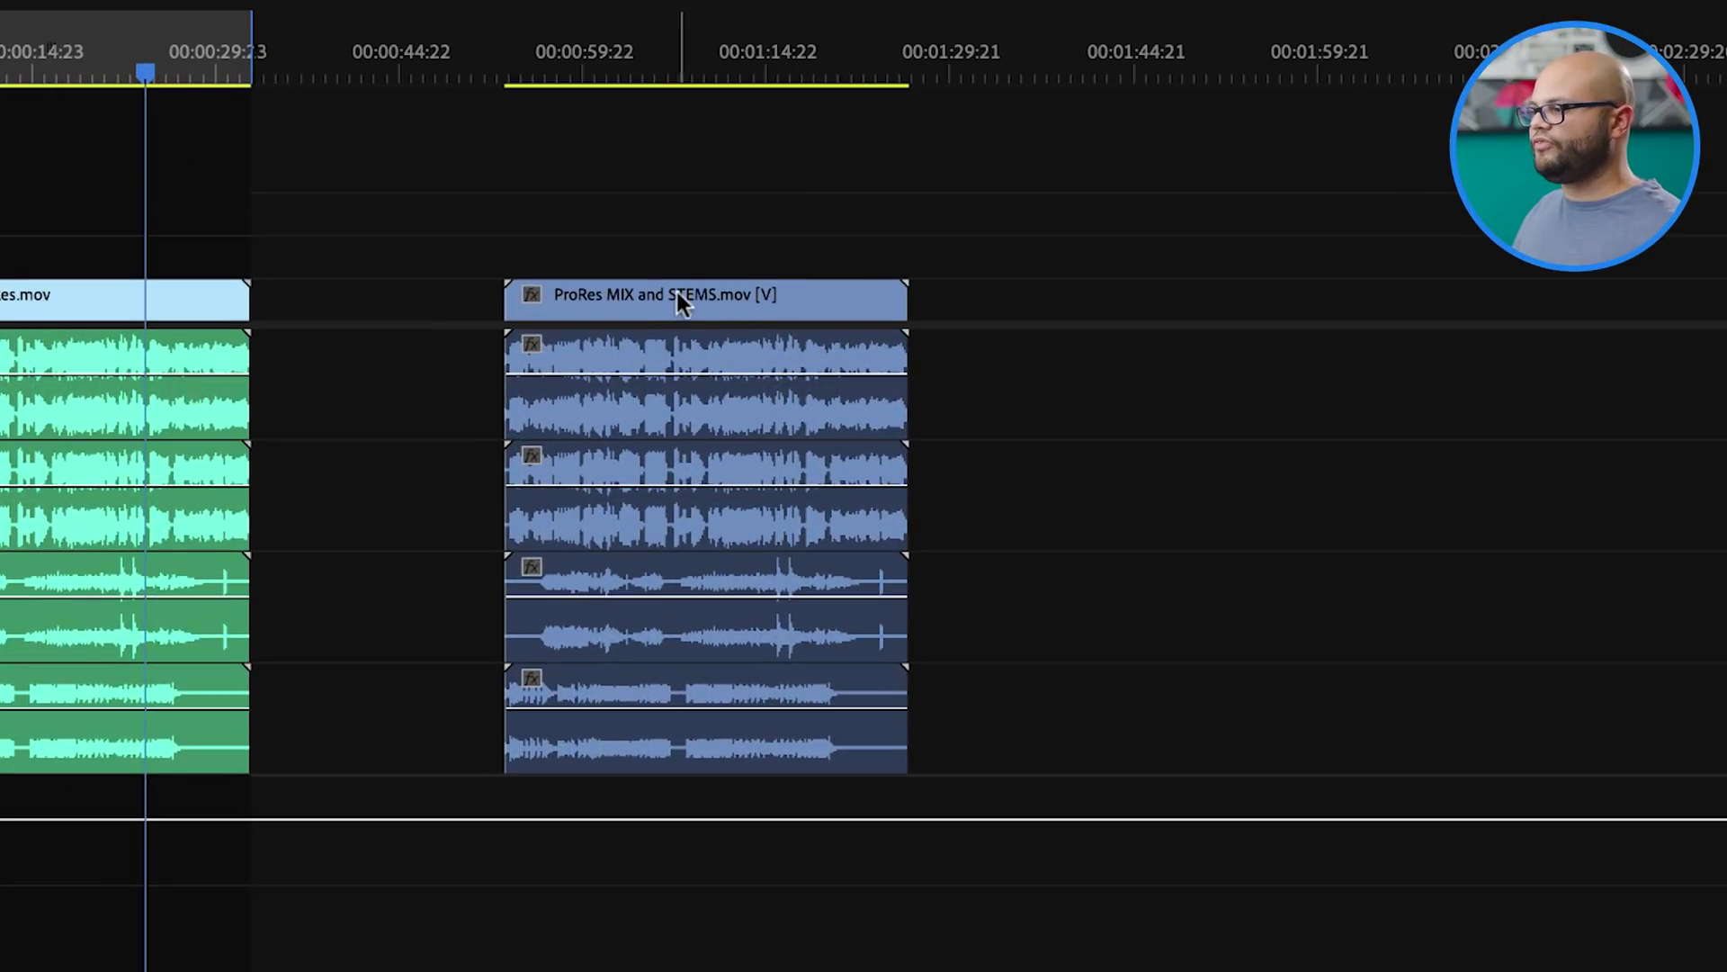
left_click(649, 389)
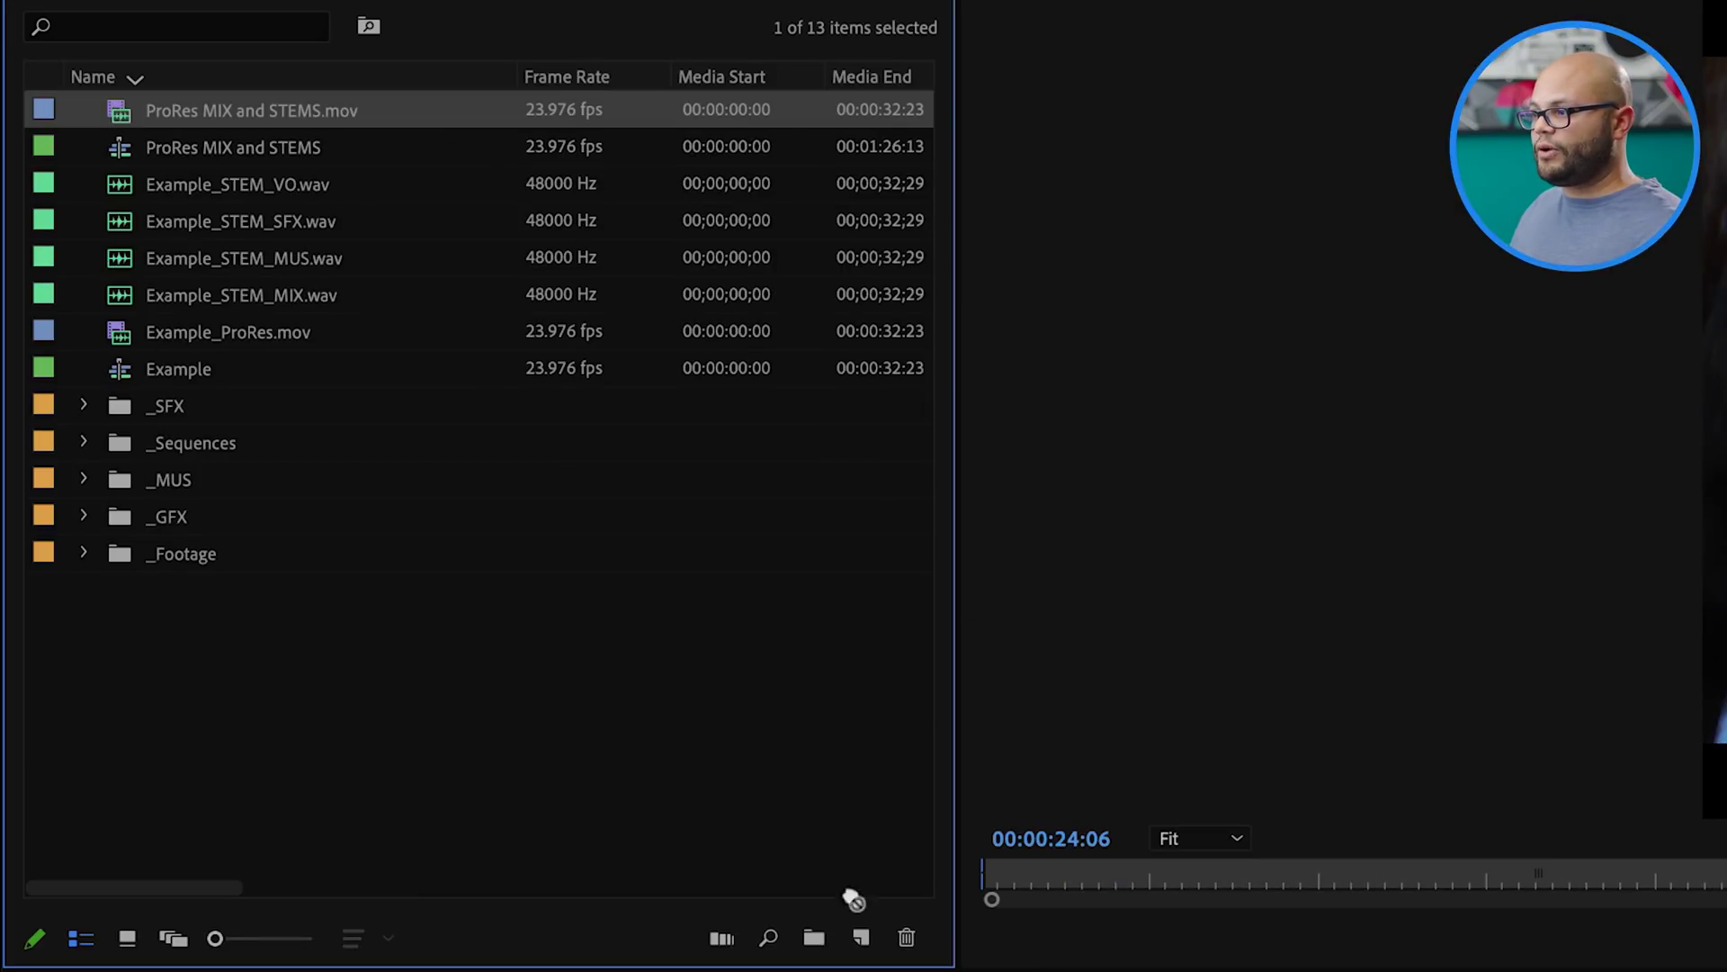
left_click_drag(853, 900, 867, 941)
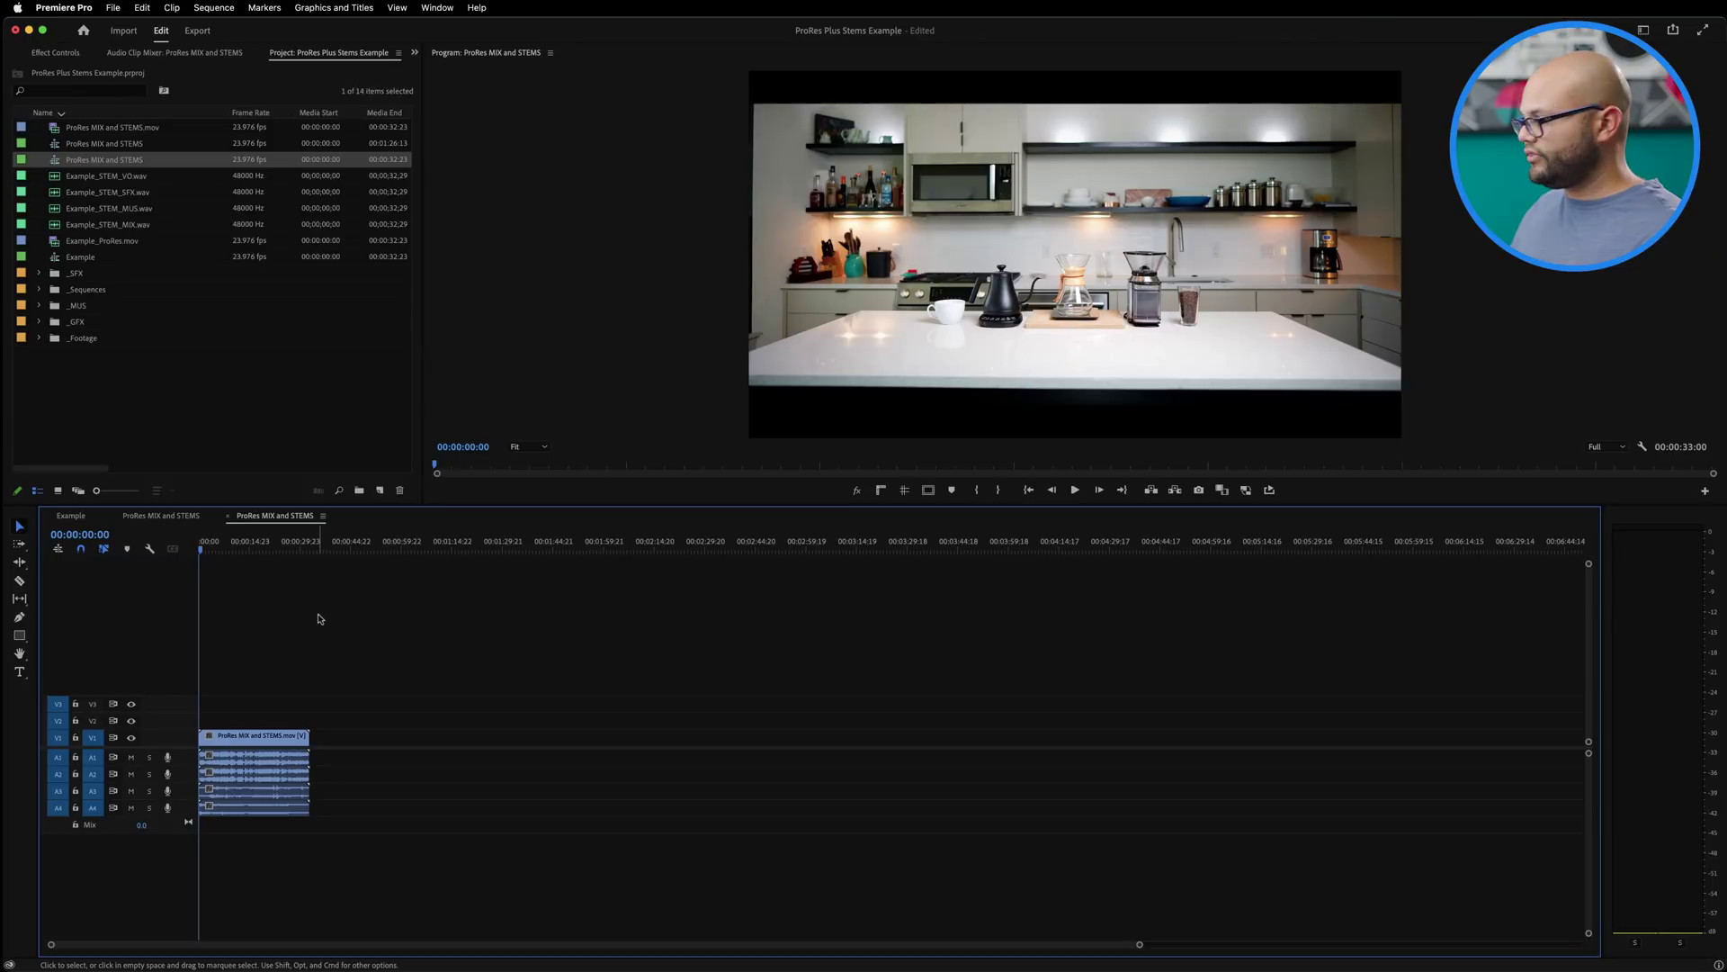
- Play the new sequence while toggling mutes on A2, A3 and A4 to audition each stream
key("=")
key("=")
key("=")
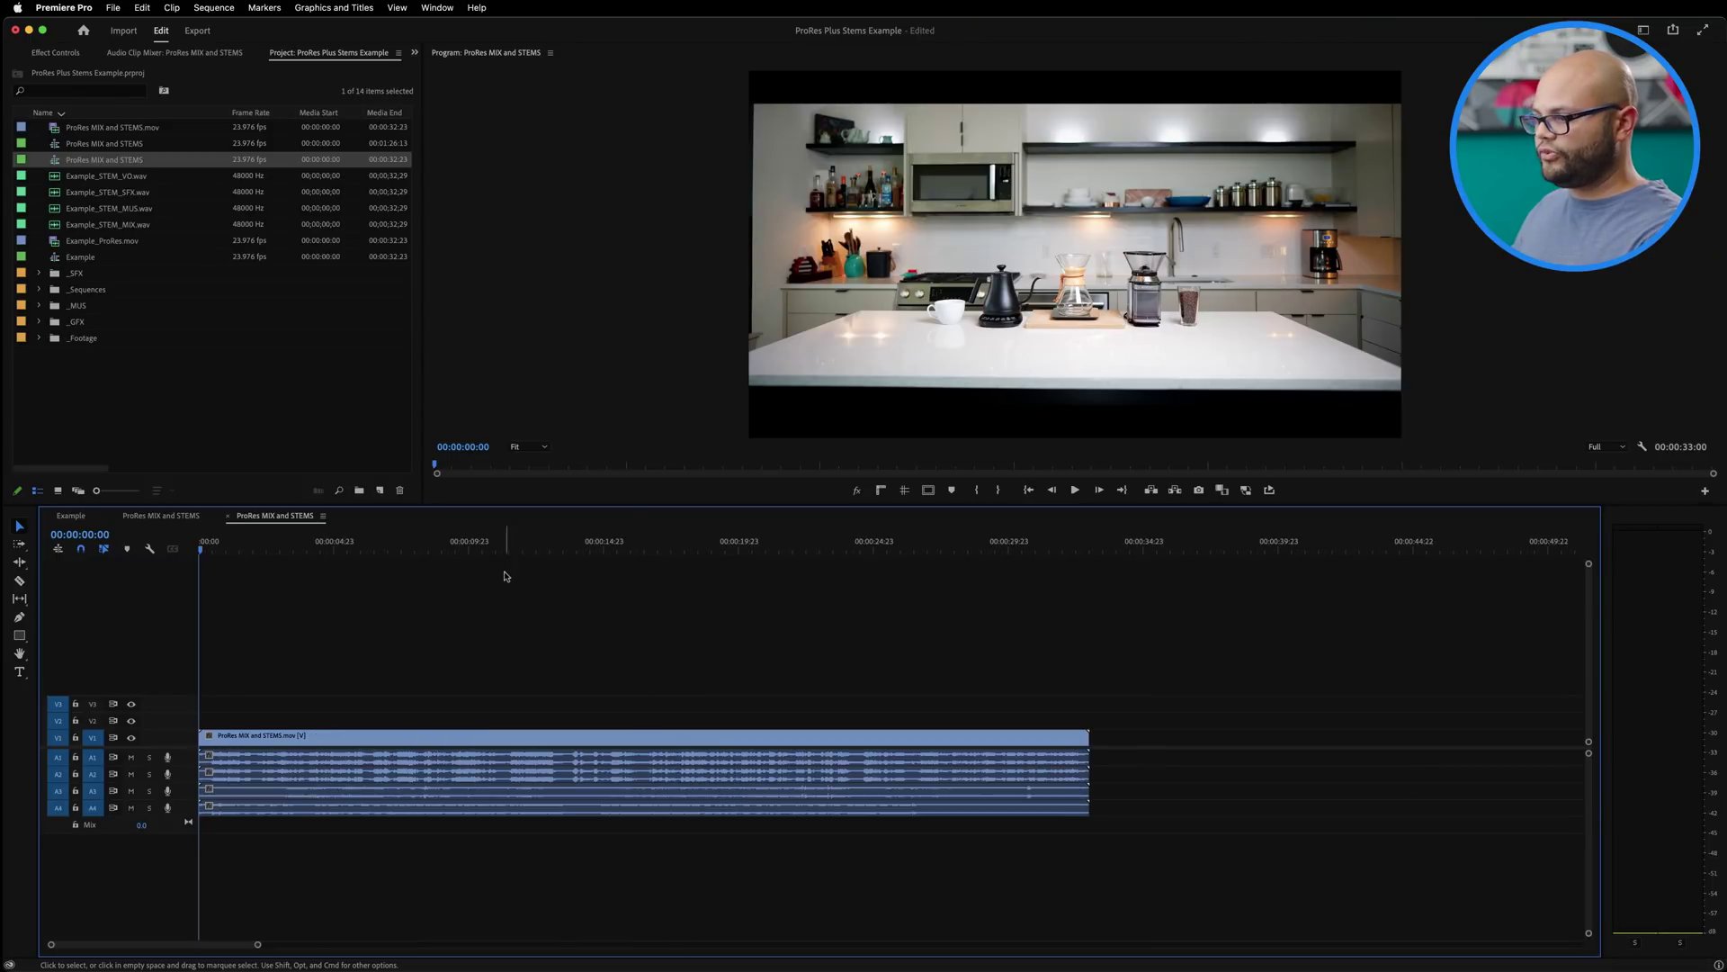
left_click(135, 782)
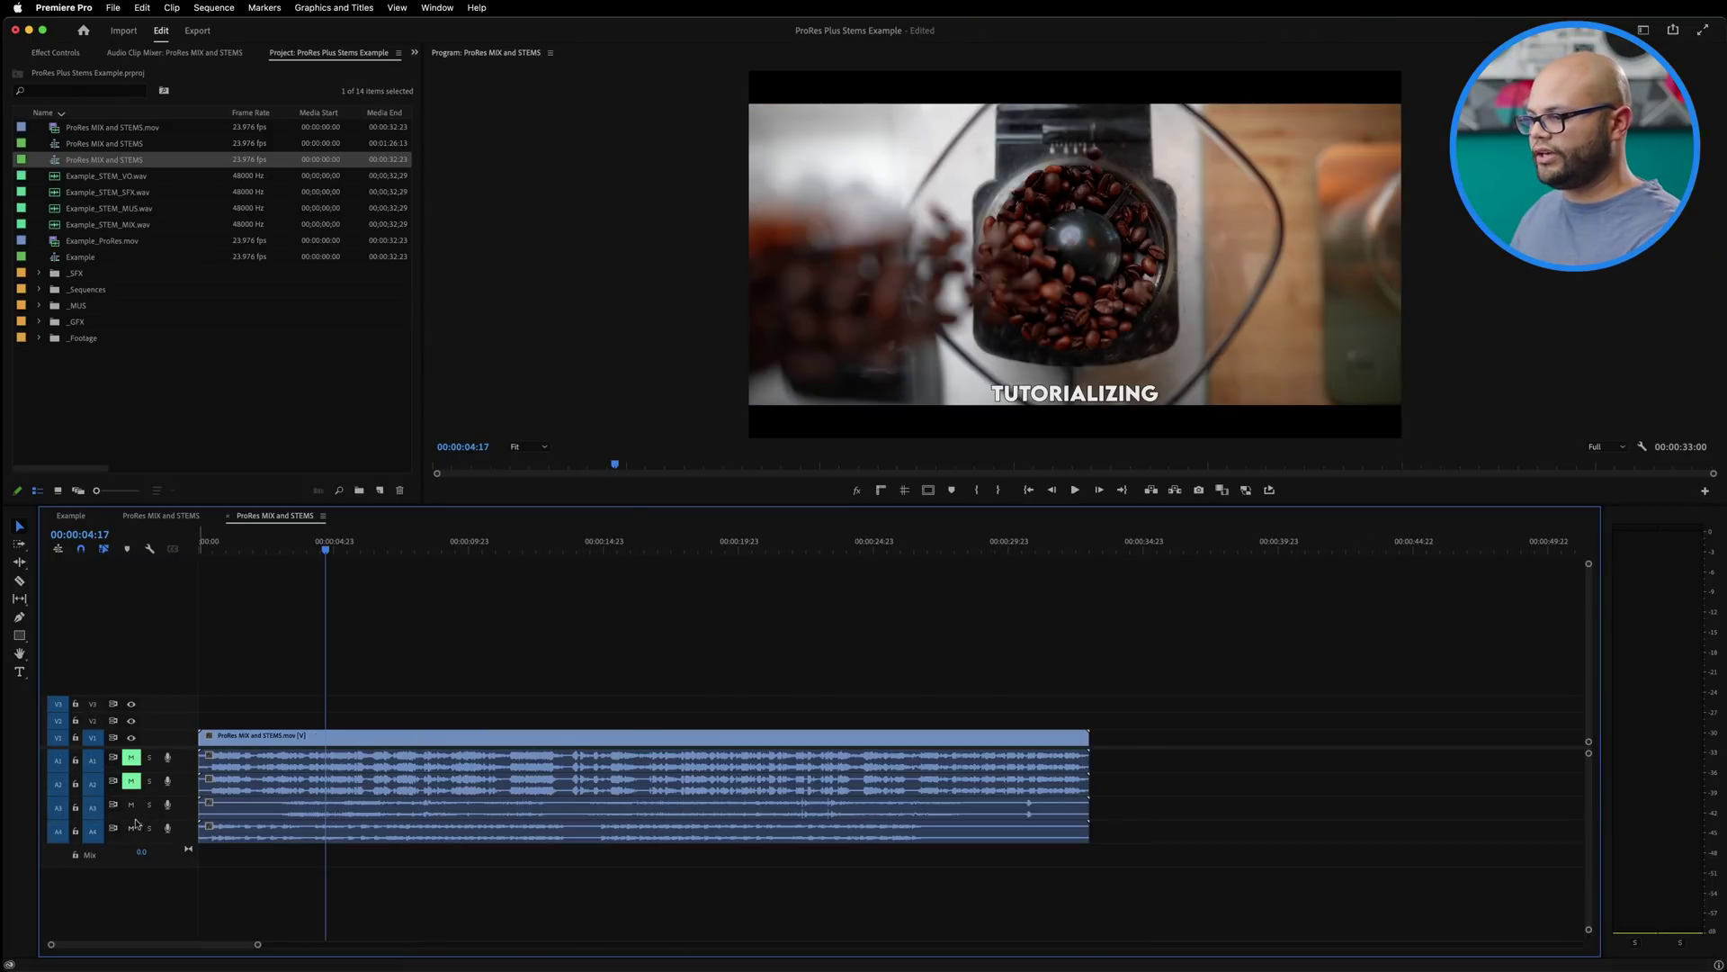
left_click(132, 826)
key("space")
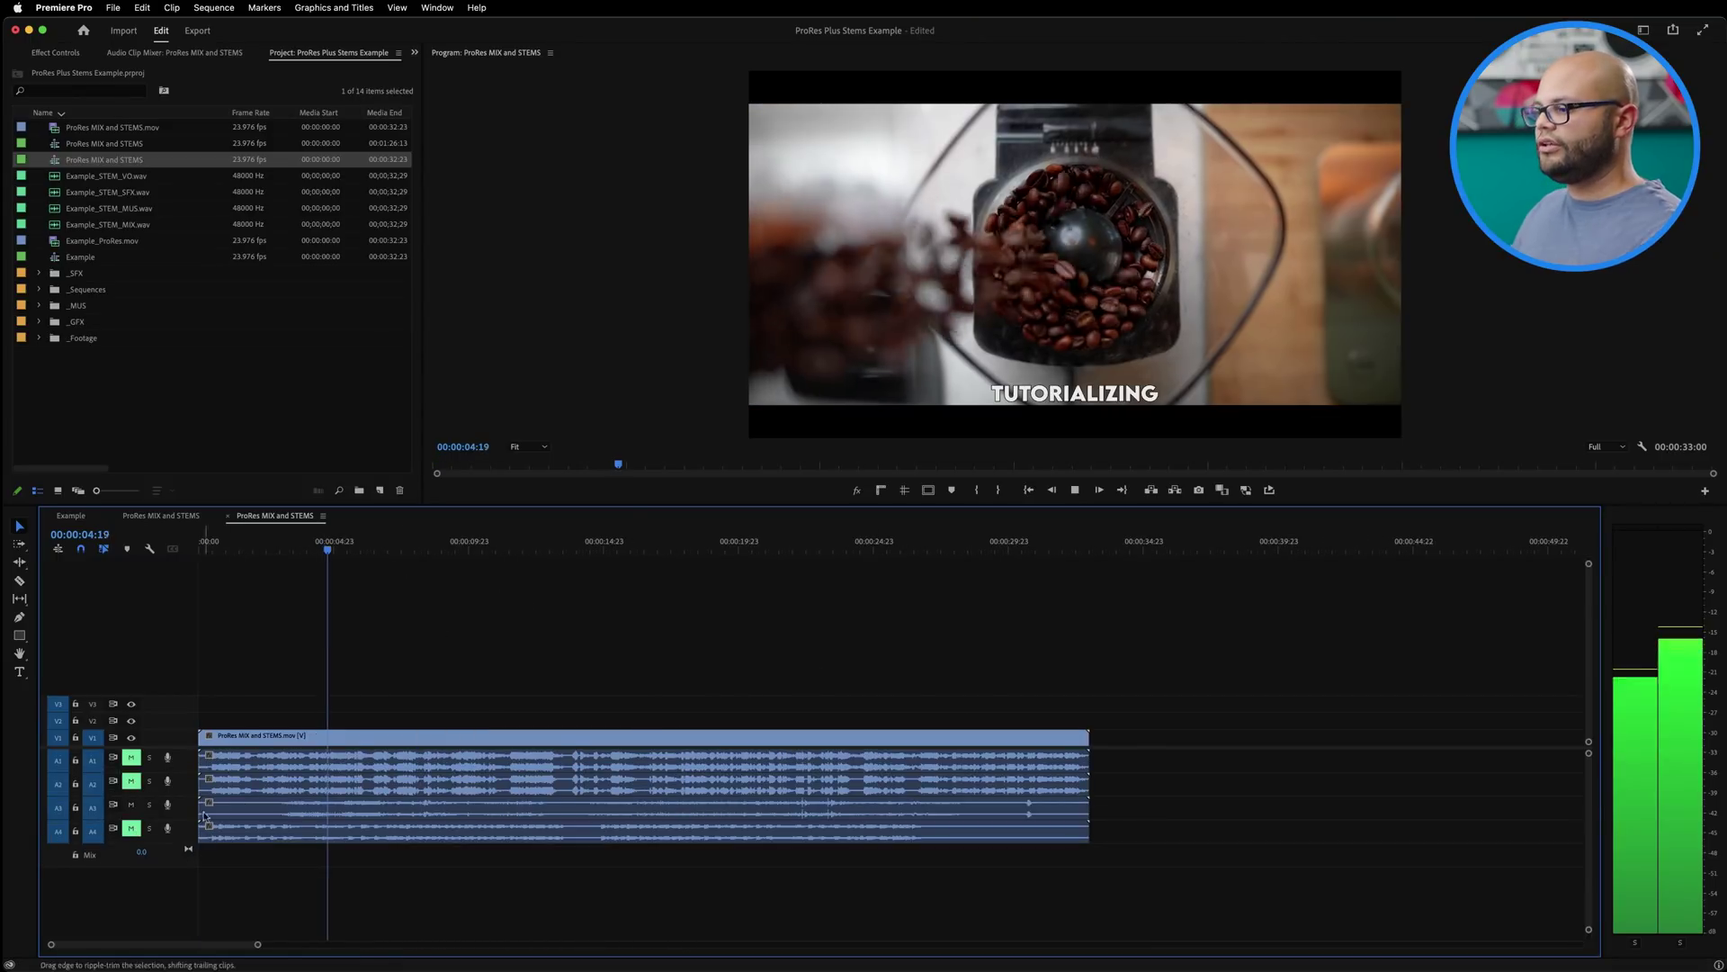
left_click(132, 780)
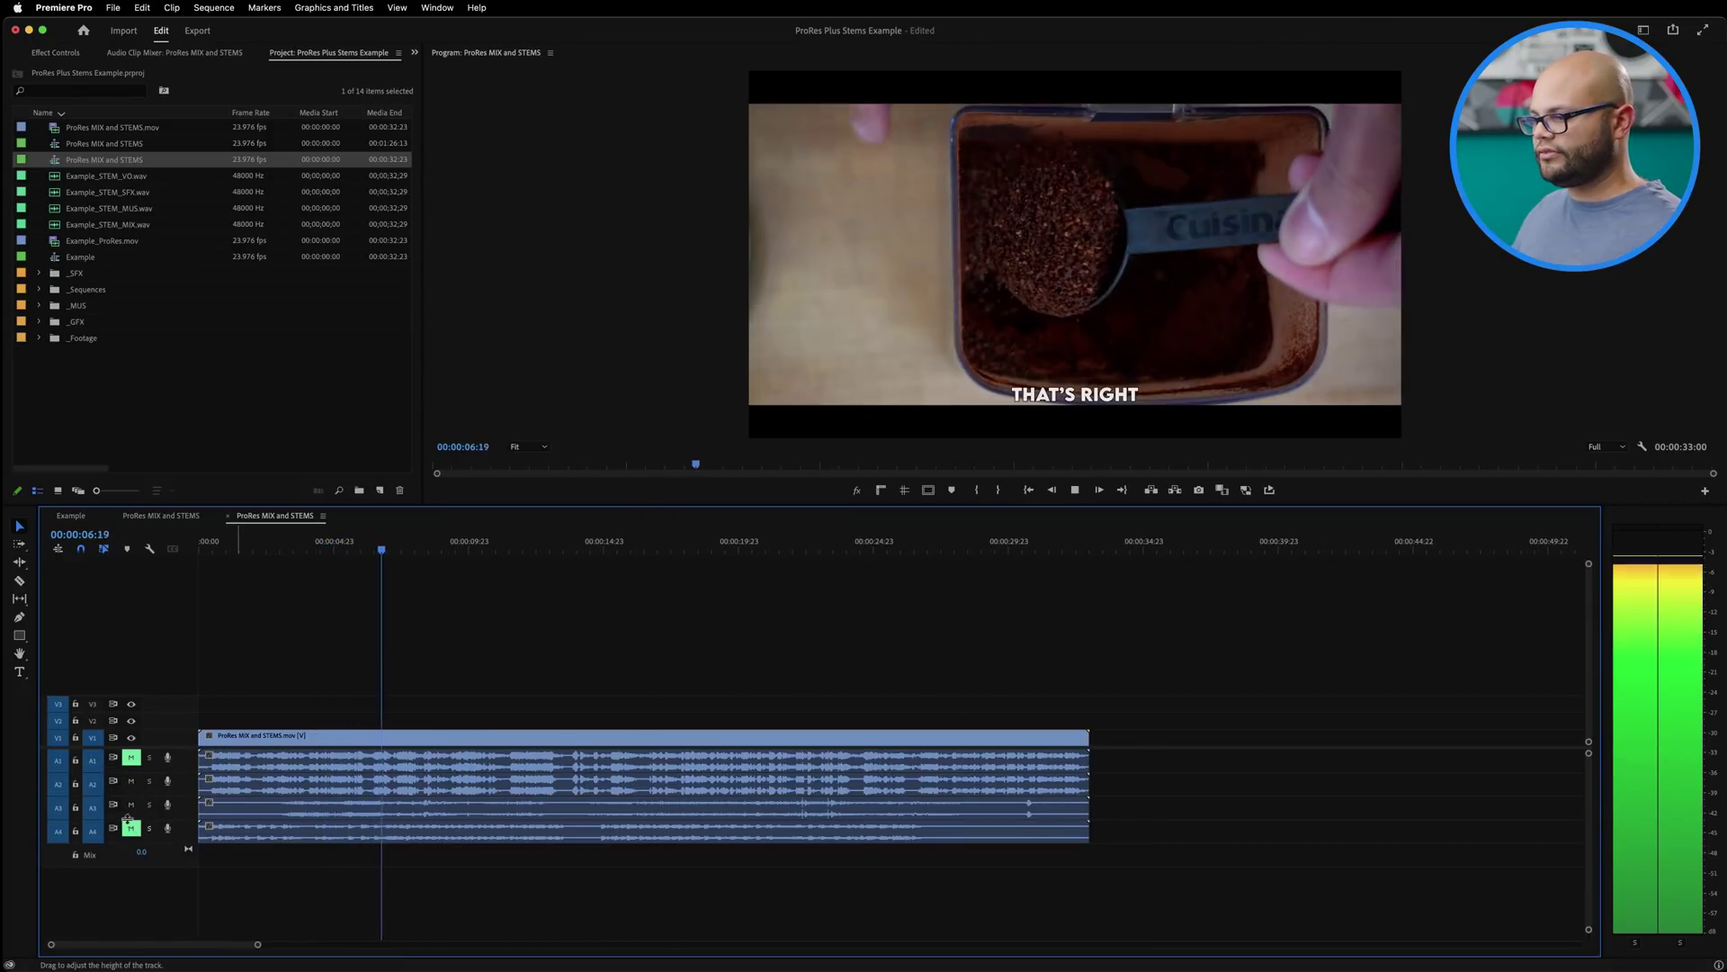
left_click(131, 803)
left_click(131, 804)
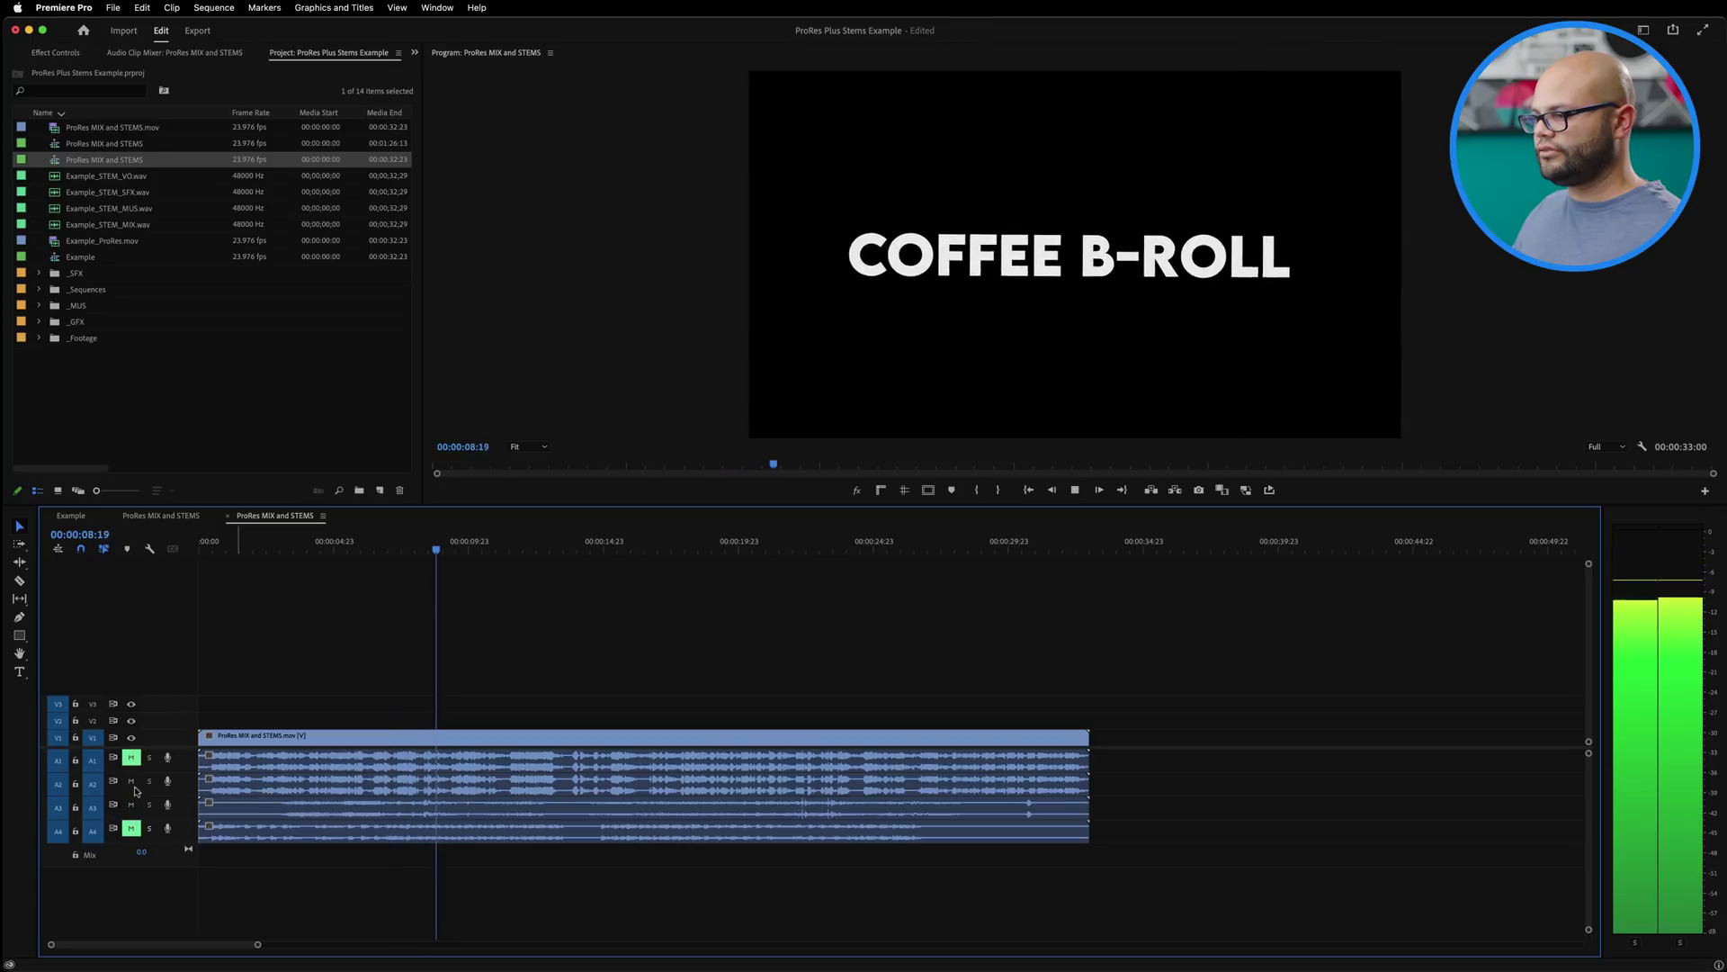
left_click(132, 780)
left_click(131, 804)
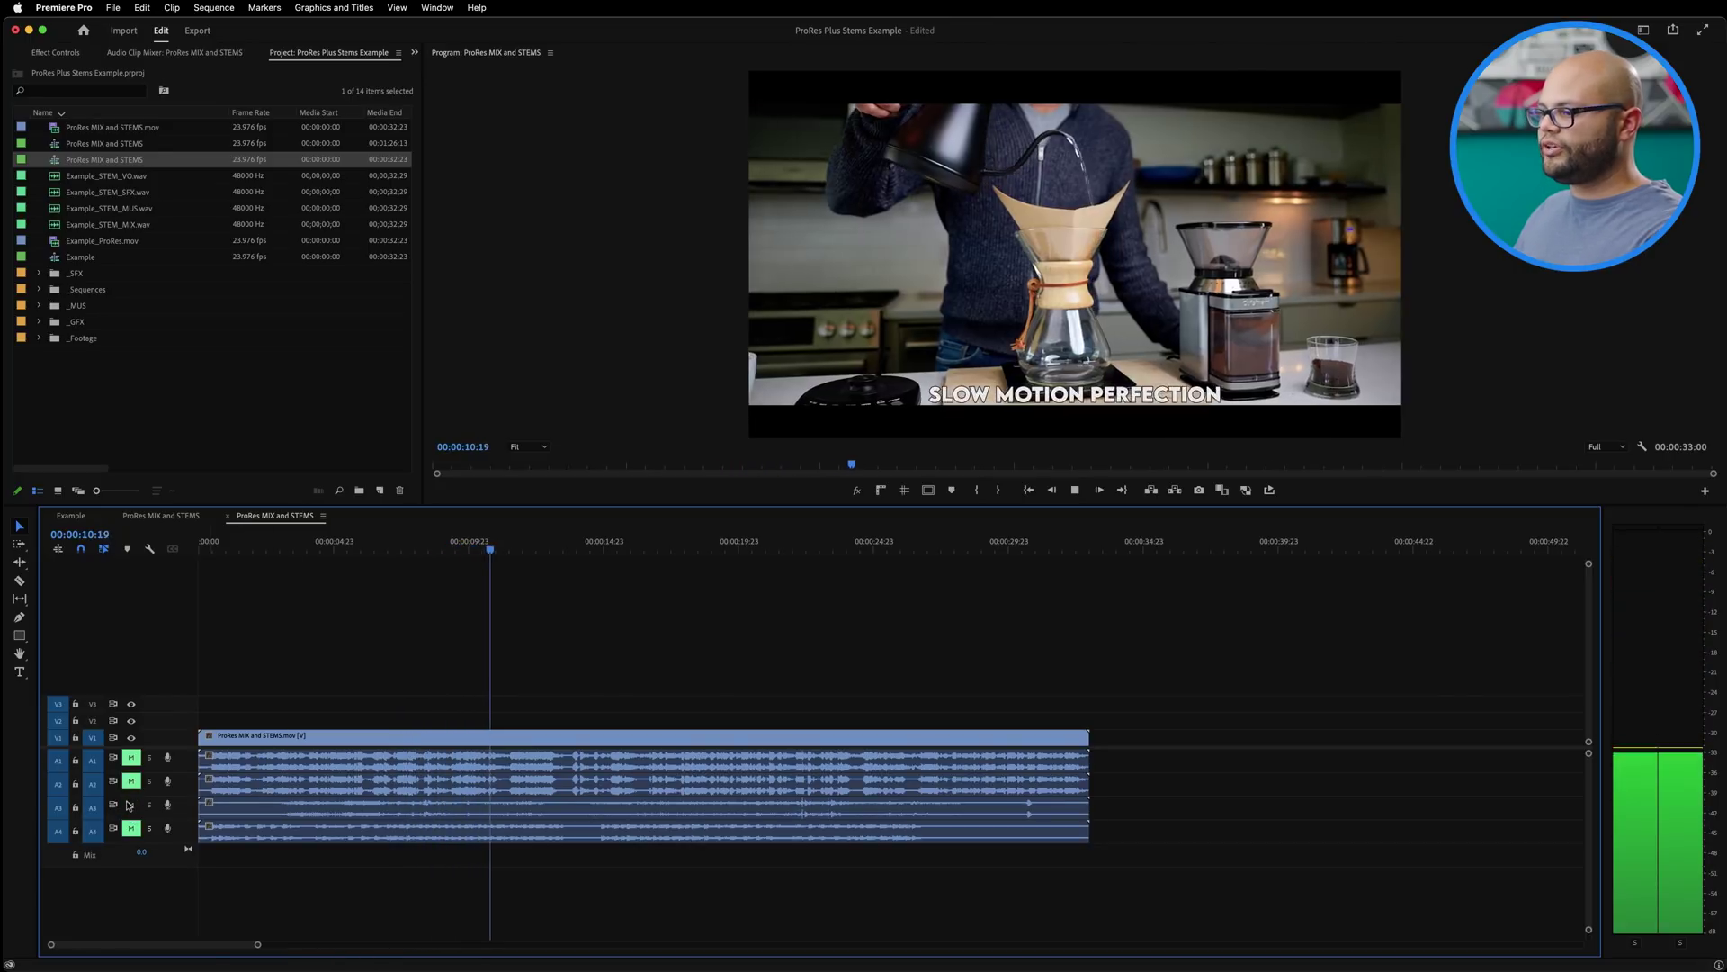